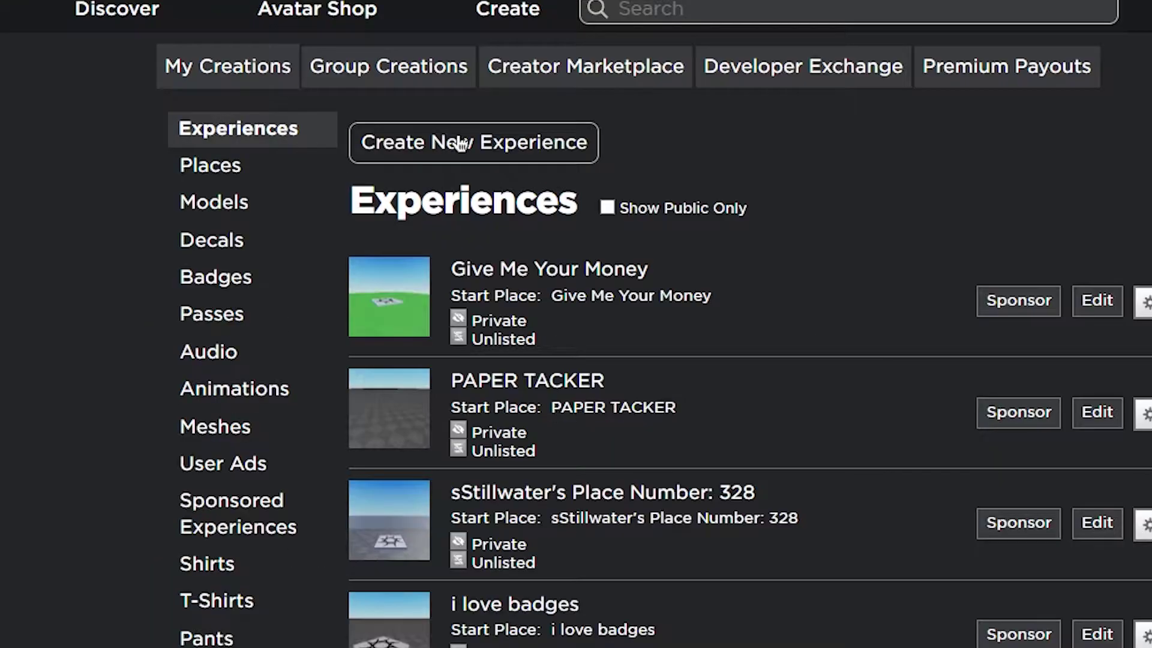
- Create a new experience from the Classic Baseplate template
left_click(461, 144)
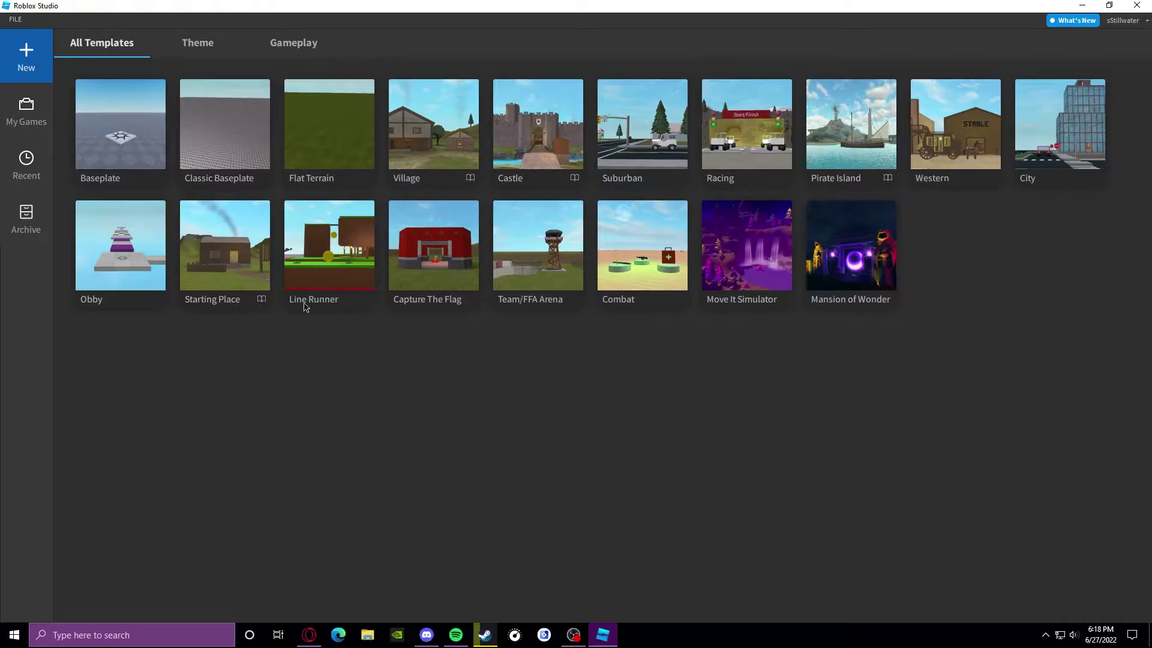
left_click(215, 143)
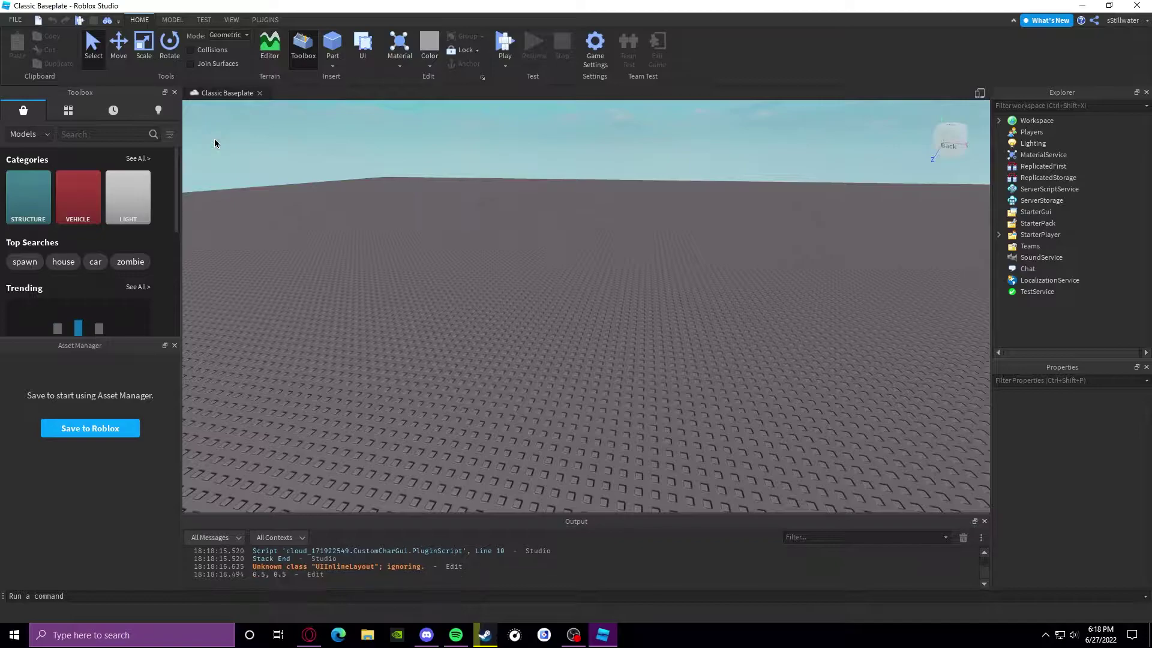
- Delete the Baseplate from the Workspace and insert a new block part in its place
right_click_drag(548, 209, 548, 210)
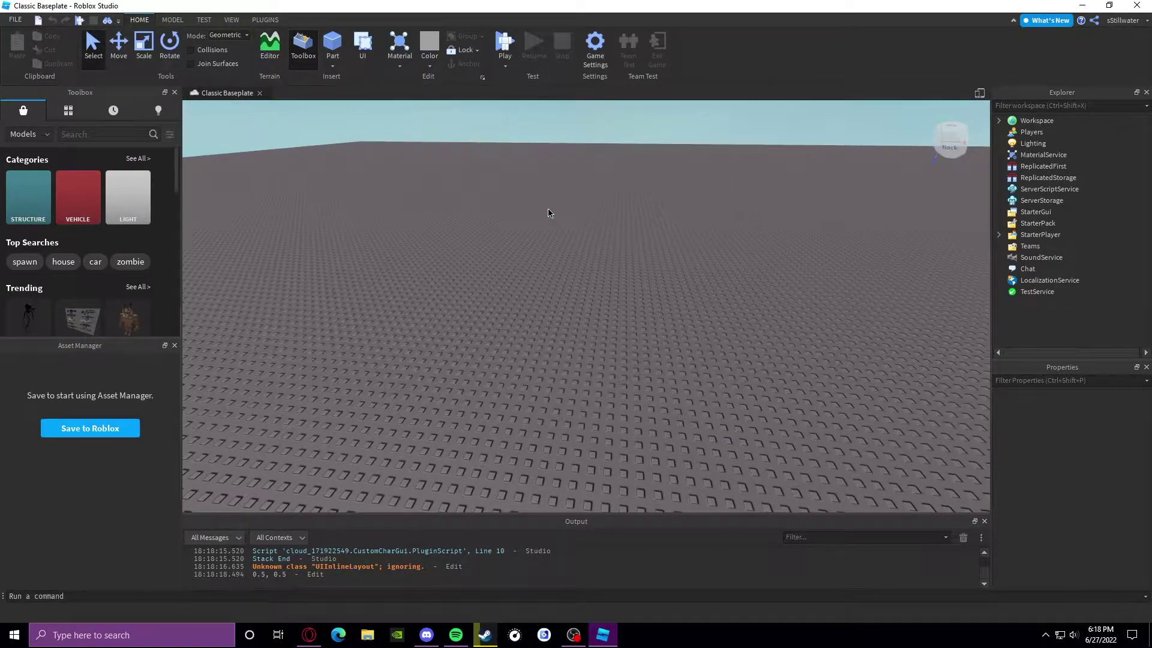
right_click(1047, 154)
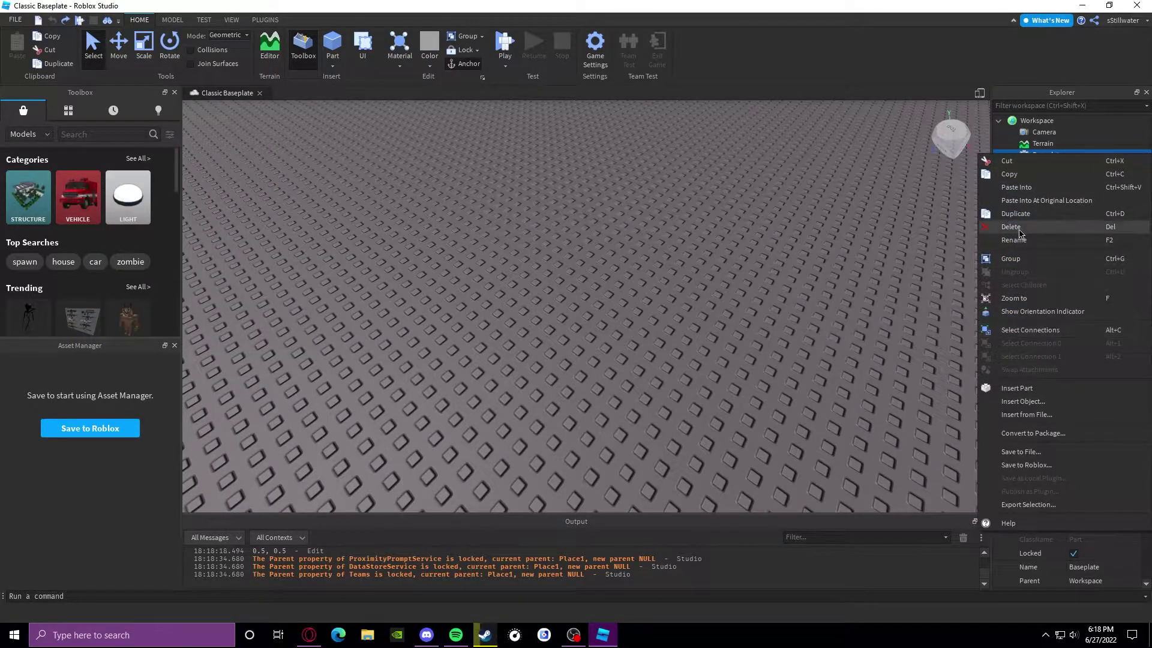
left_click(1019, 228)
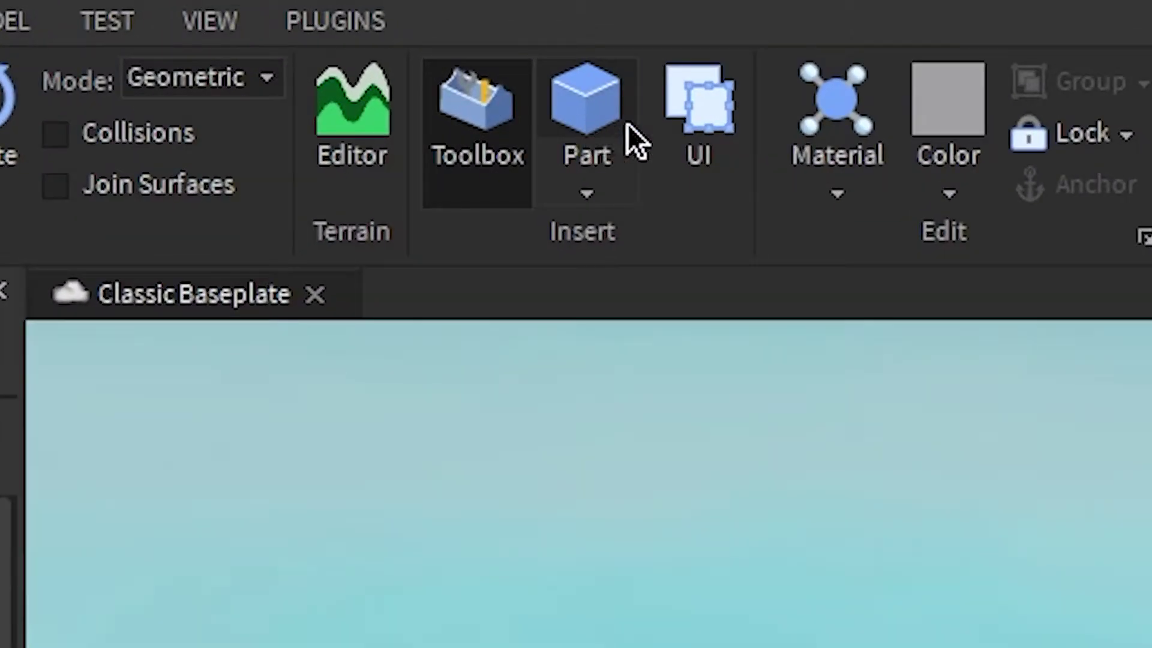
left_click(331, 48)
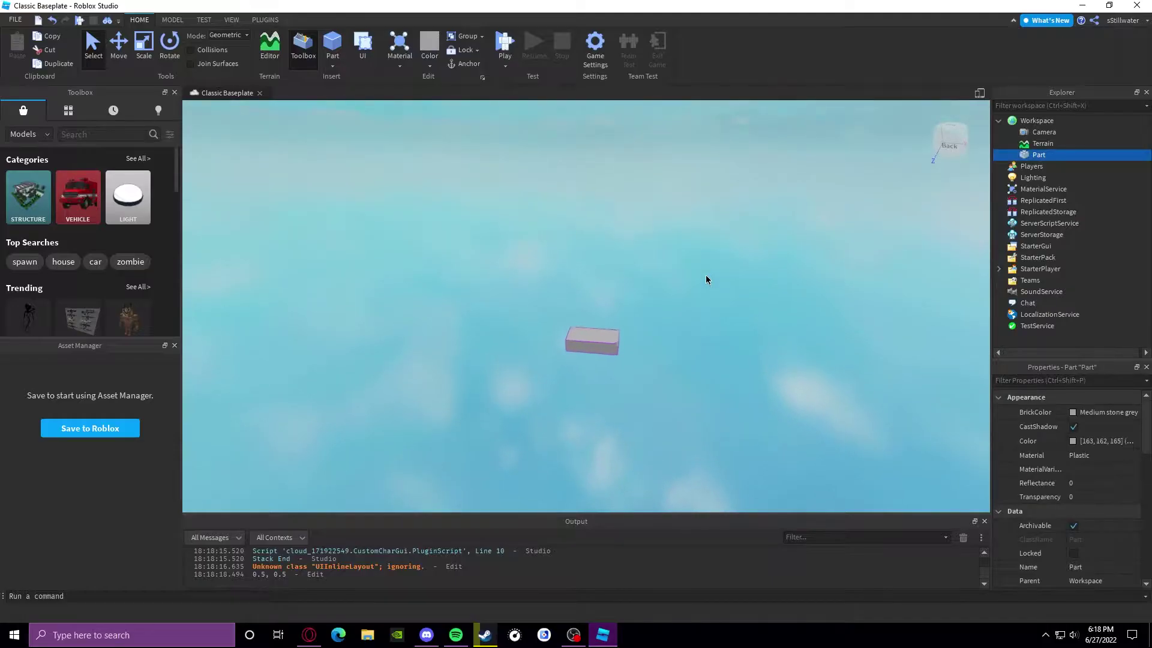
key("f")
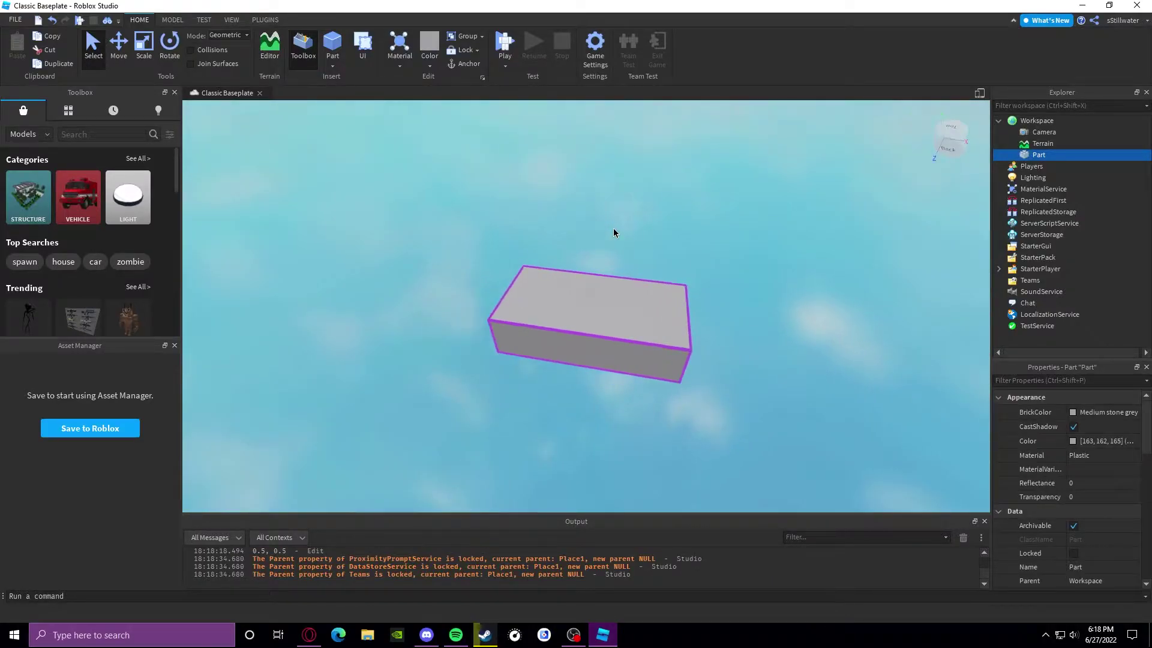
- Try widening the part along its blue axis with the Scale tool, and undo the change
left_click(144, 47)
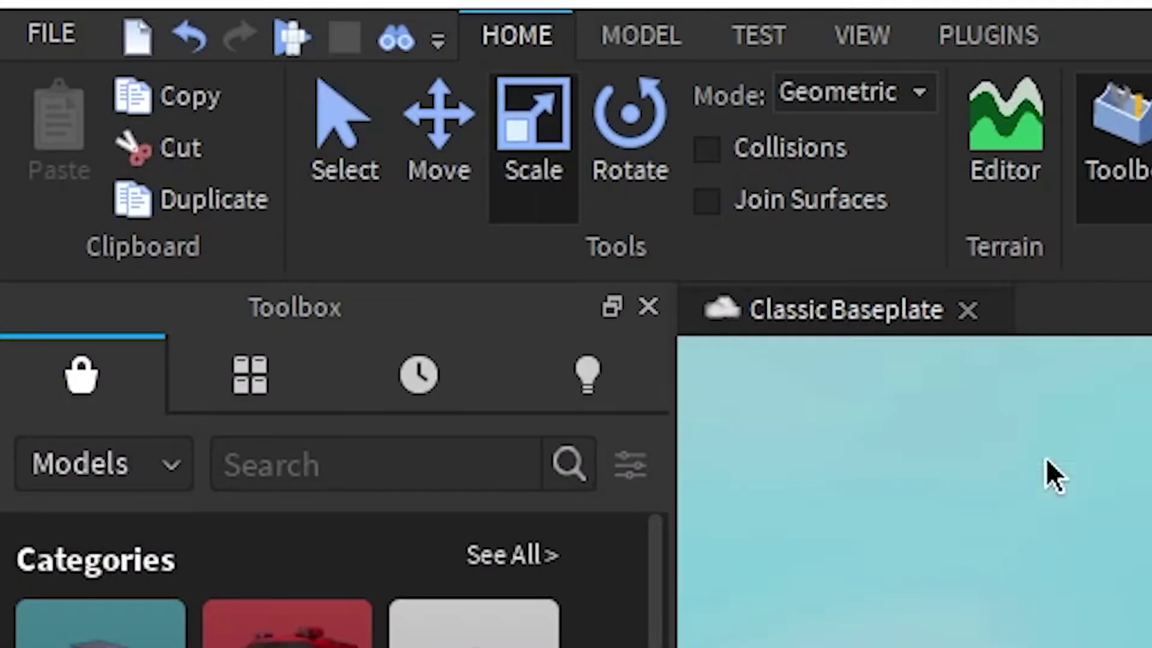
left_click(168, 21)
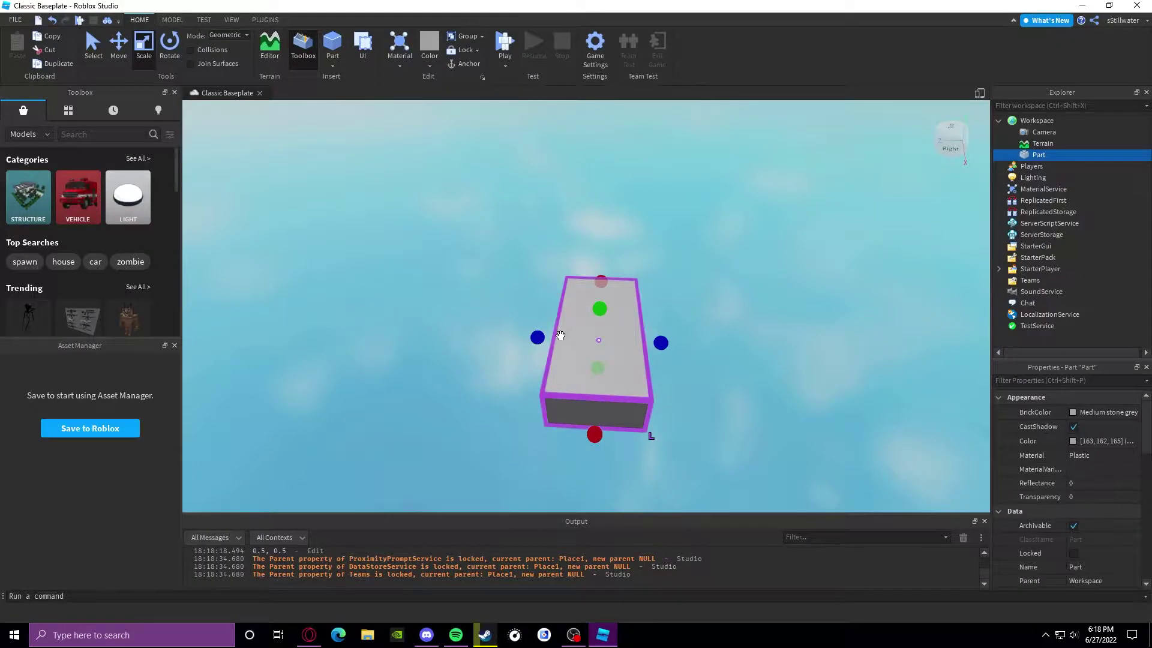
left_click_drag(538, 336, 425, 310)
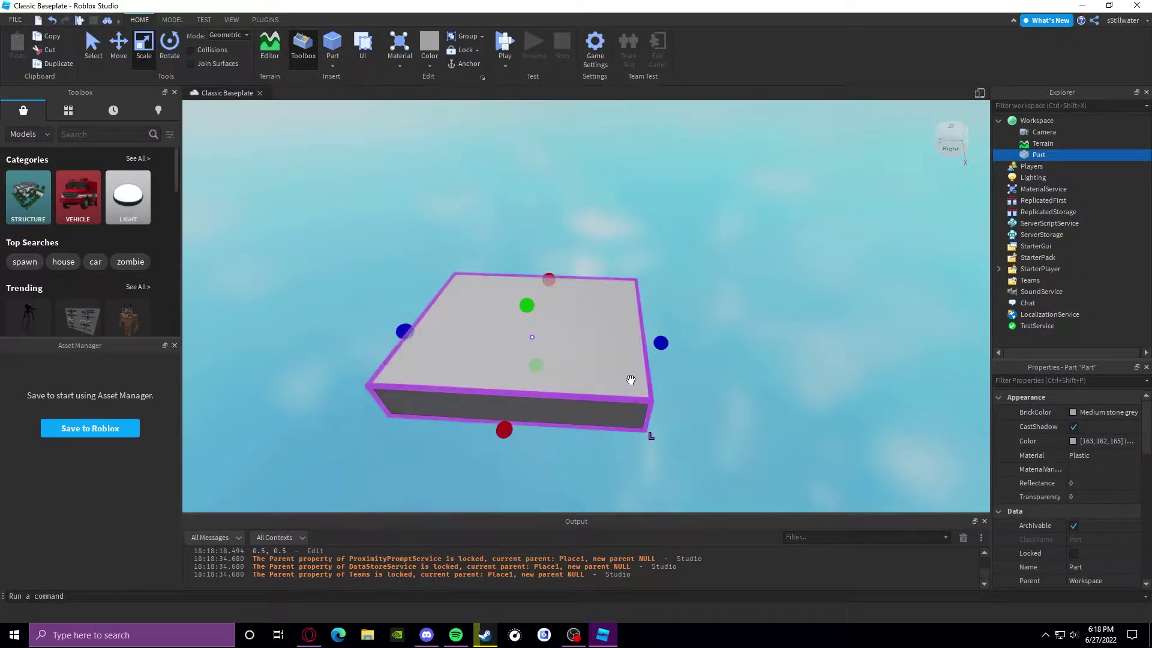
key("ctrl+z")
- Set the part's Size property to 9, 1, 9 to make a flat square tile
right_click_drag(630, 381, 915, 421)
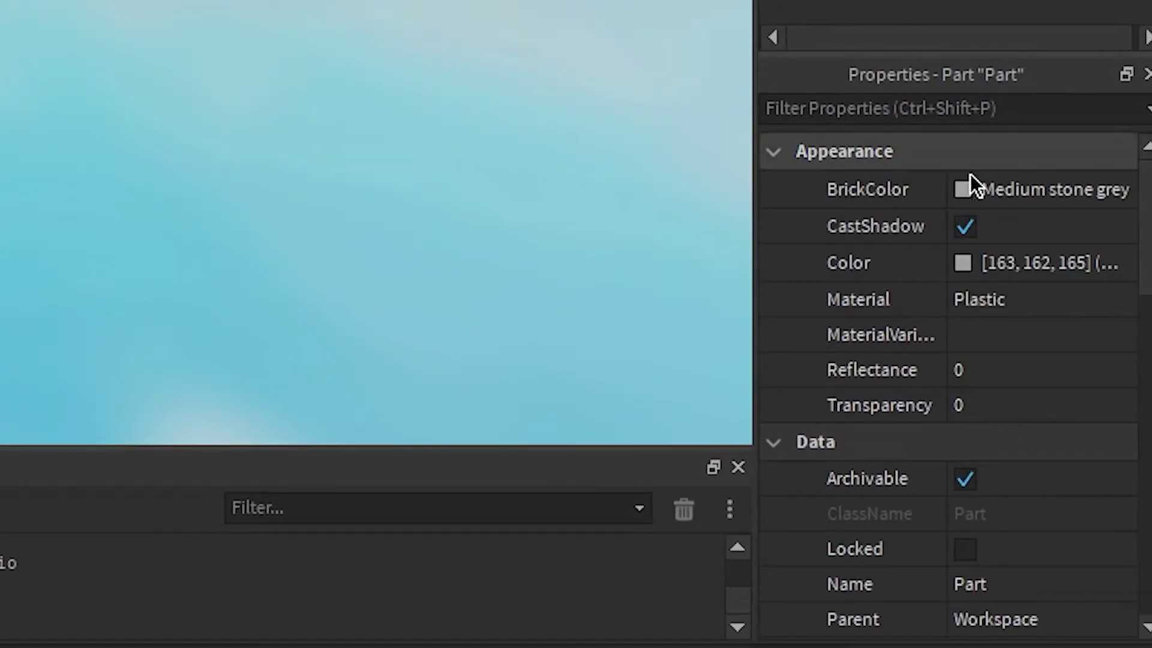
scroll(1068, 473, "down", 3)
scroll(962, 444, "down", 6)
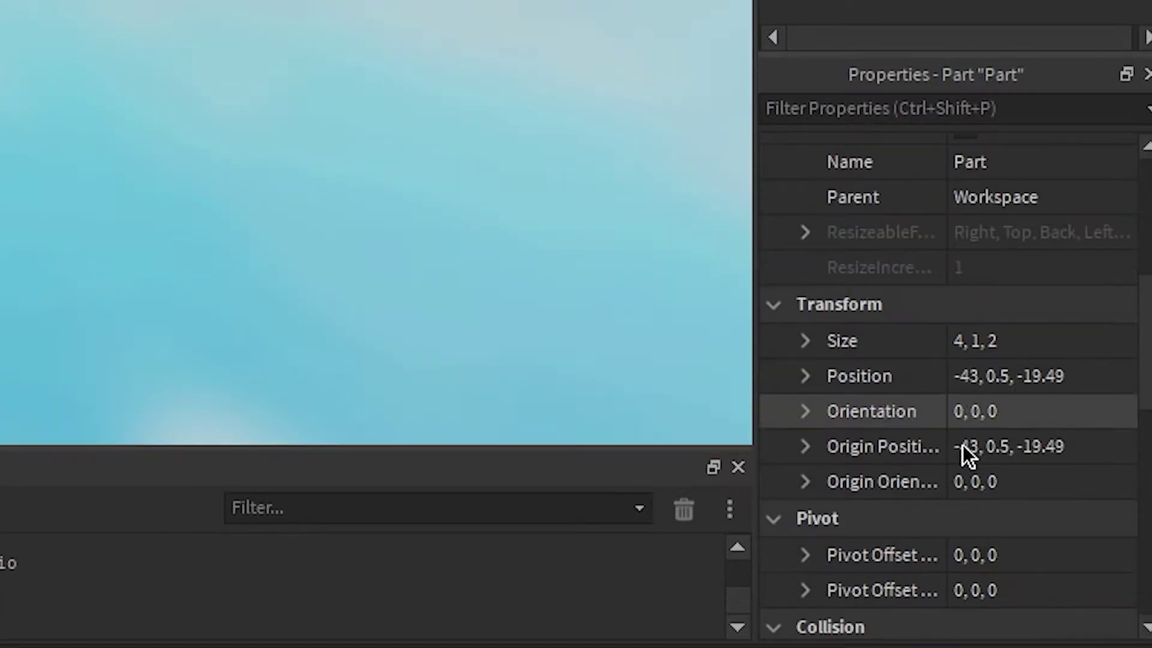
scroll(971, 366, "up", 3)
left_click(982, 236)
left_click(982, 235)
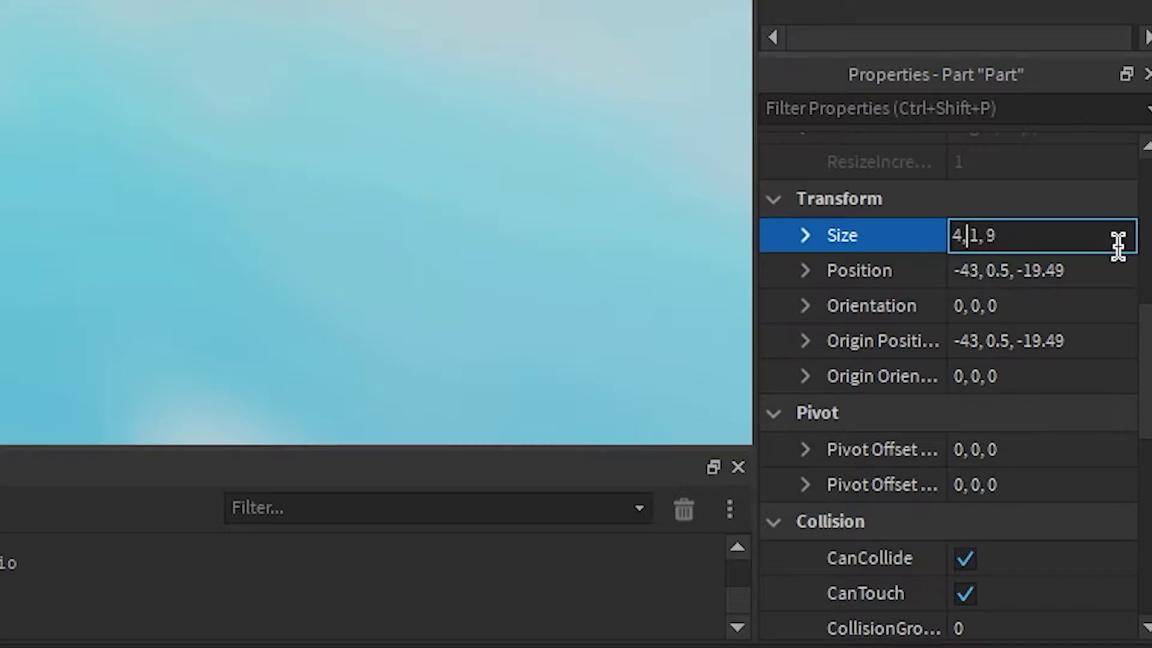
type("9")
key("Return")
left_click(170, 8)
right_click_drag(721, 318, 662, 376)
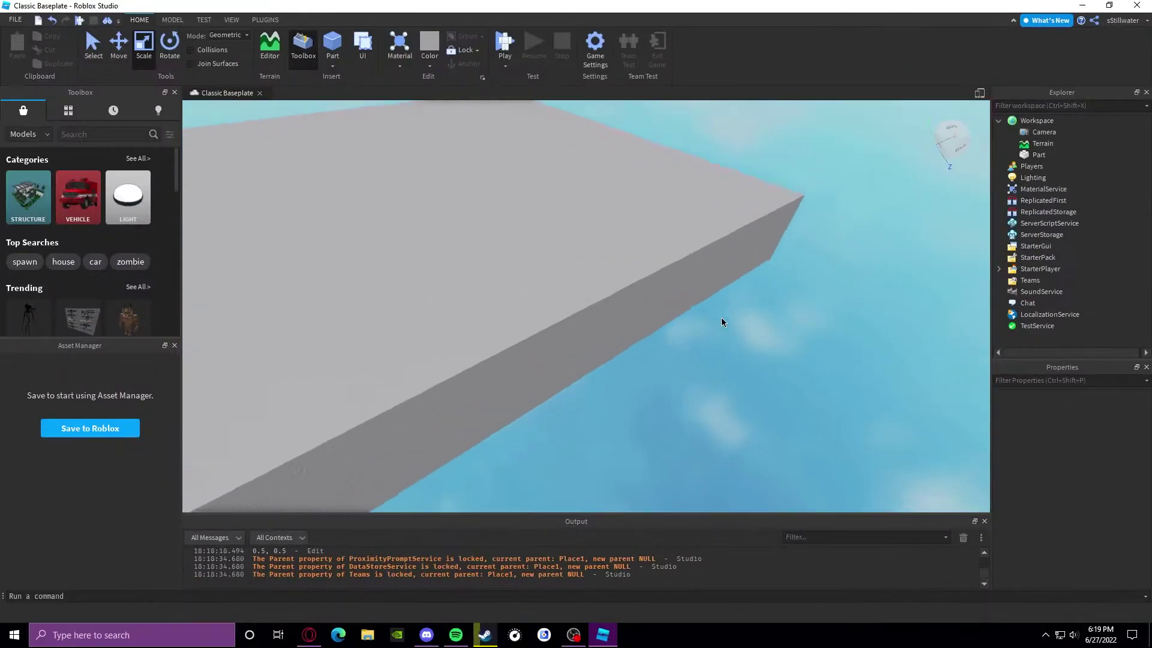
- Set the tile's X size to 30, giving a Size of 30, 1, 9
left_click(1079, 508)
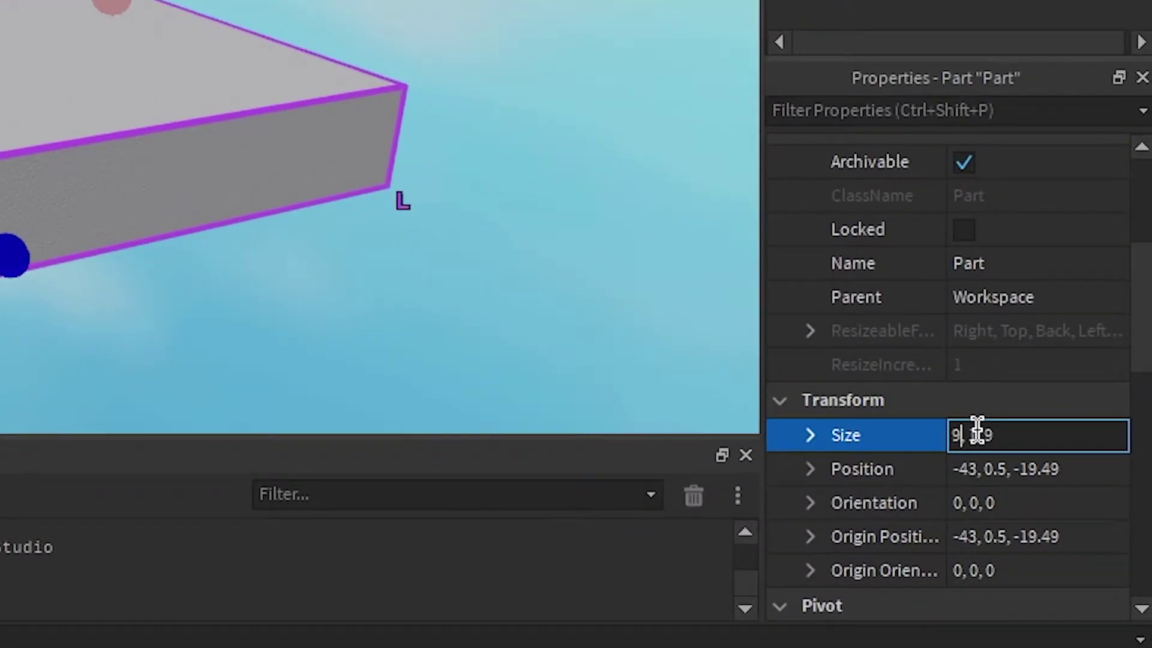
key("Return")
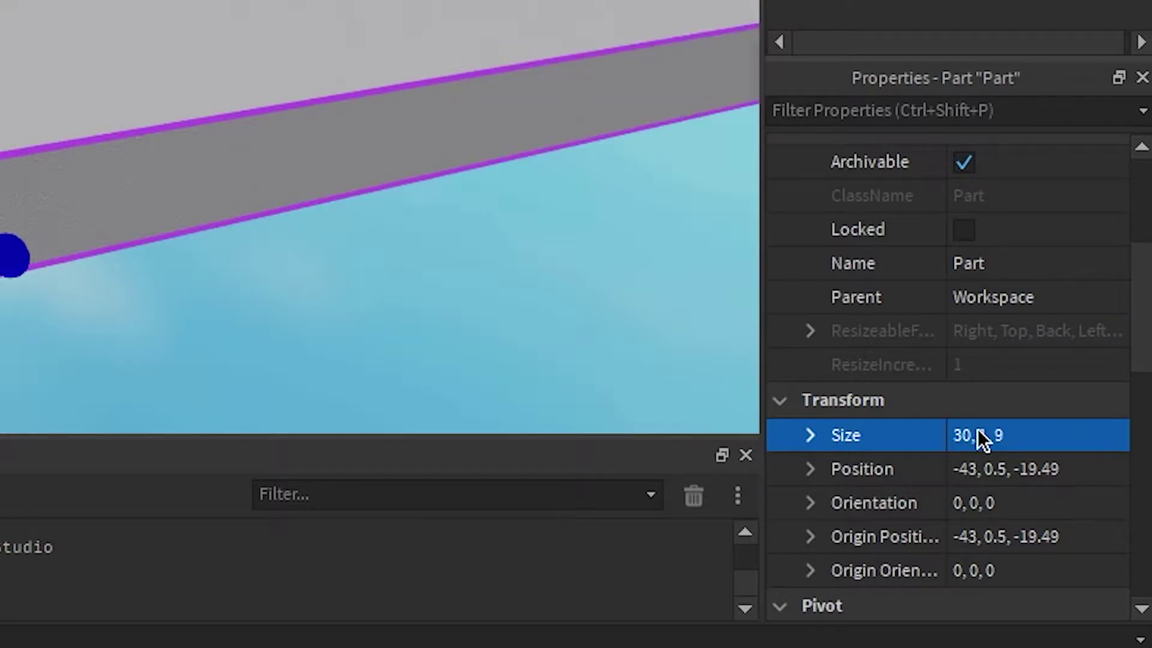
right_click_drag(736, 372, 737, 372)
right_click_drag(629, 207, 602, 252)
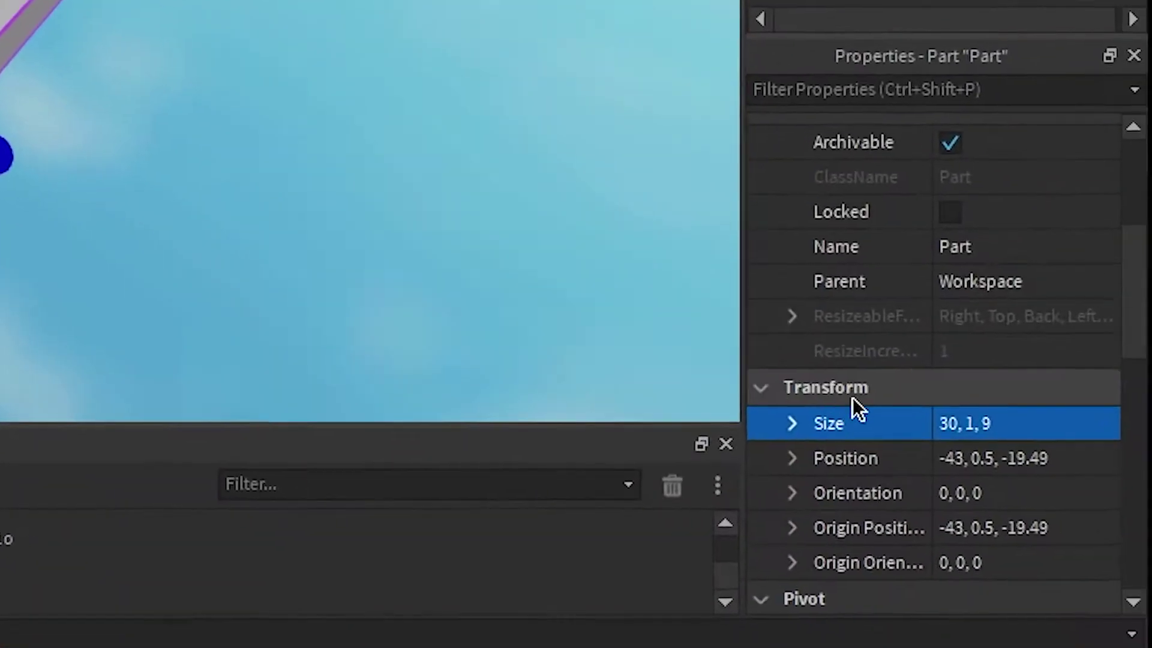
- Restore the tile's X size to 9
left_click(955, 421)
key("BackSpace")
key("BackSpace")
type("9")
key("Return")
- Try a Y size of 5 on the tile, and undo the change
left_click(971, 421)
key("BackSpace")
type("5")
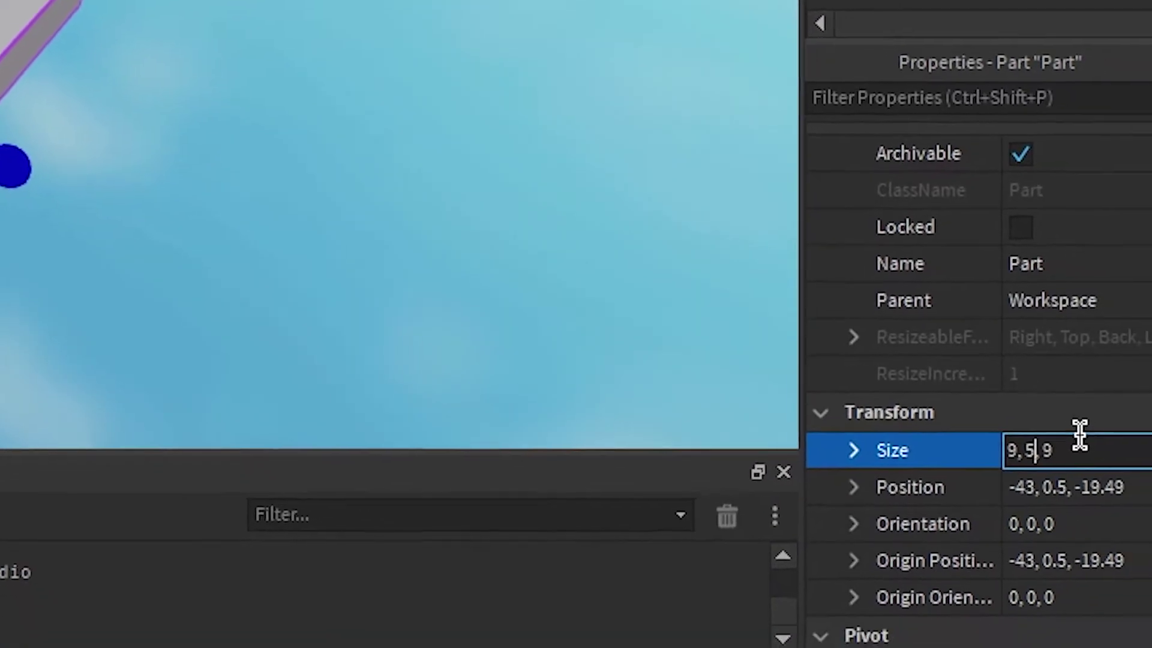
key("Return")
key("ctrl+z")
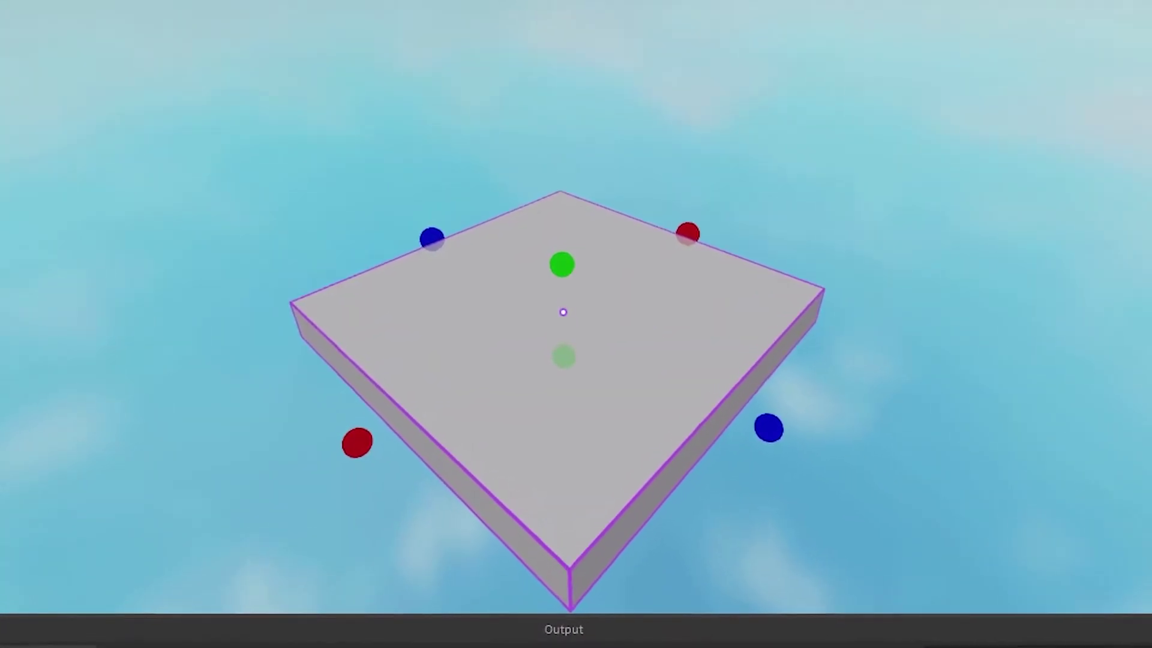
- Try a Z size of 30 on the tile to stretch it along the blue axis
left_click(973, 395)
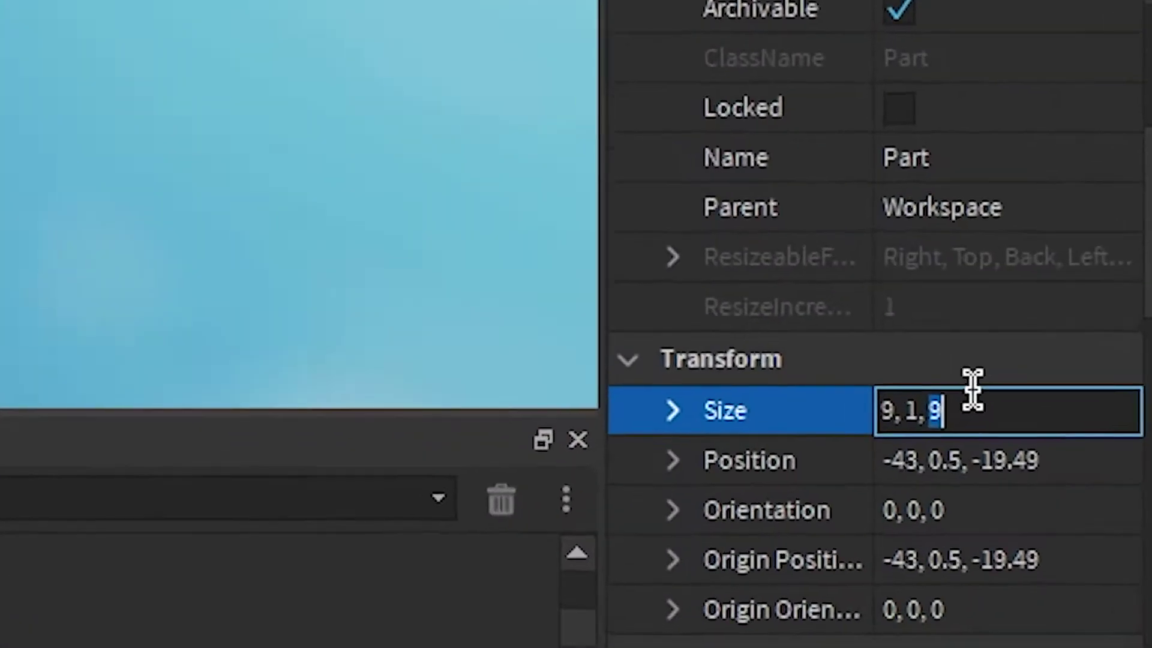
type("30")
key("Return")
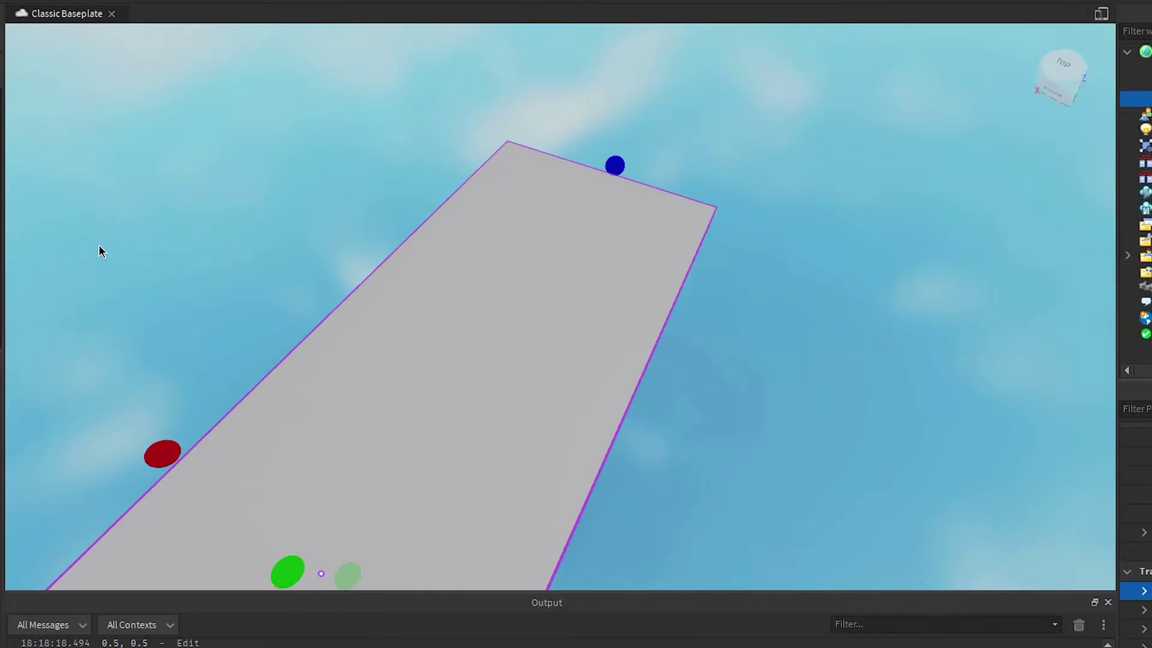
right_click_drag(506, 285, 506, 285)
scroll(506, 284, "down", 10)
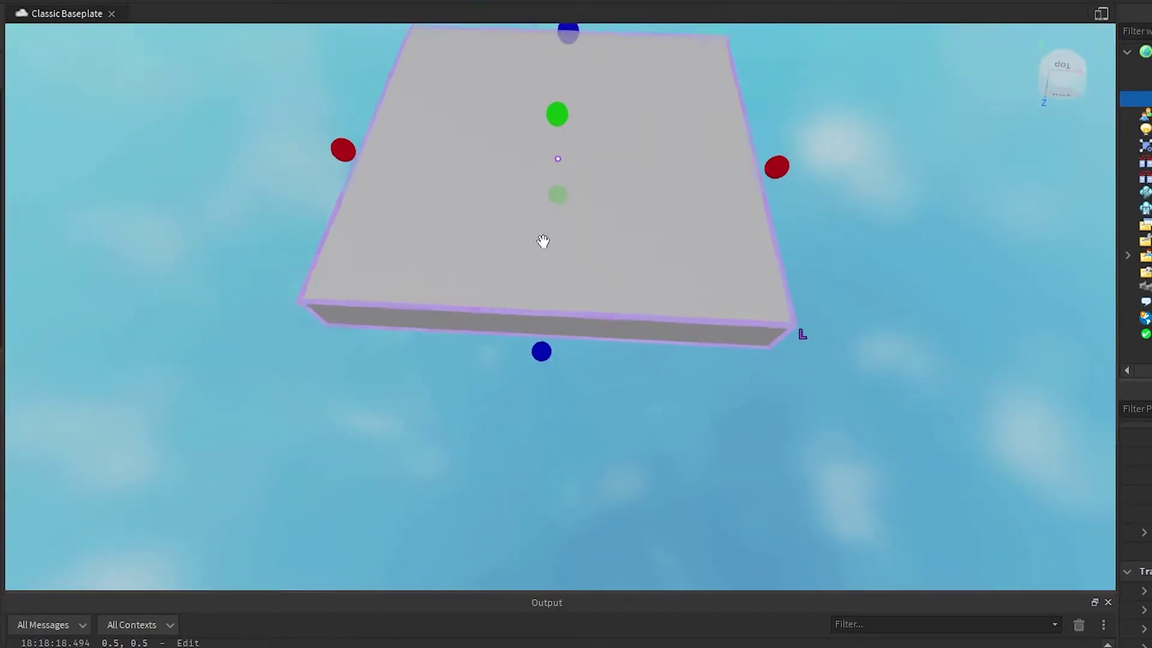
- Duplicate the square tile and move the copy along the red axis until it sits flush against the original's side
key("ctrl+d")
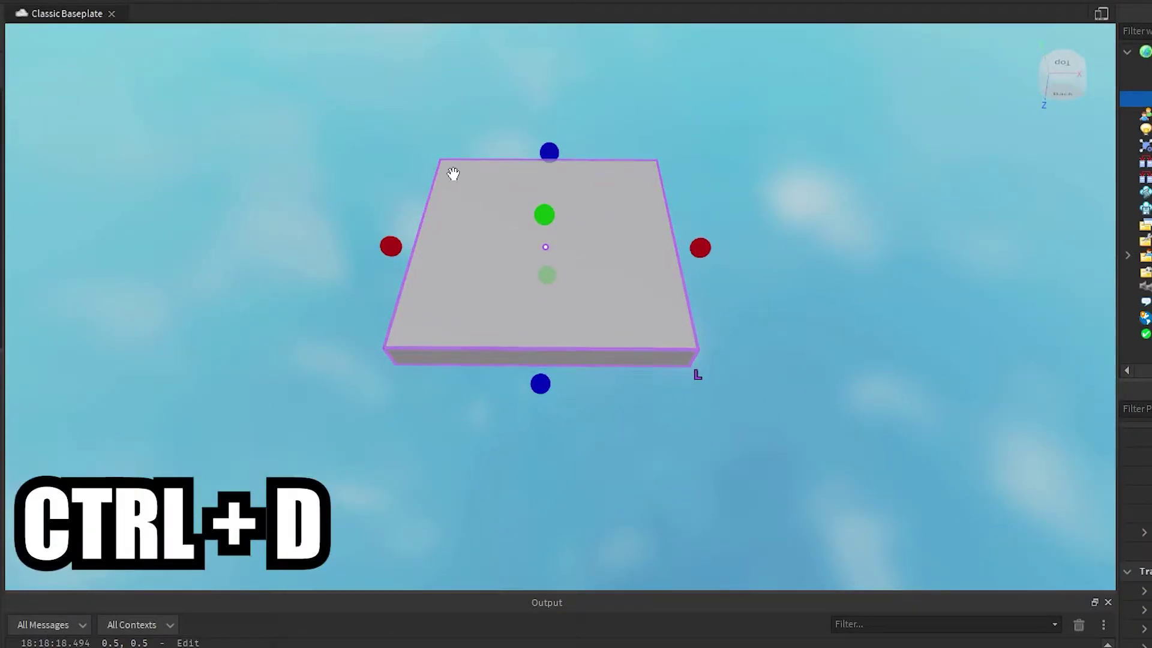
key("ctrl+2")
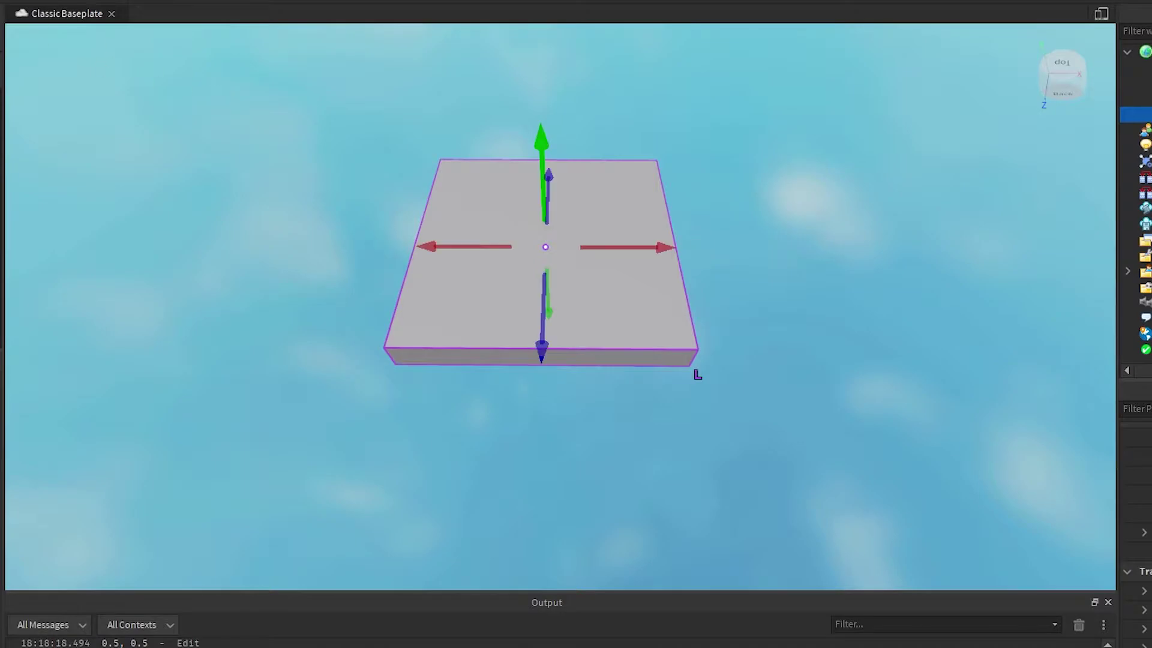
left_click_drag(437, 246, 118, 200)
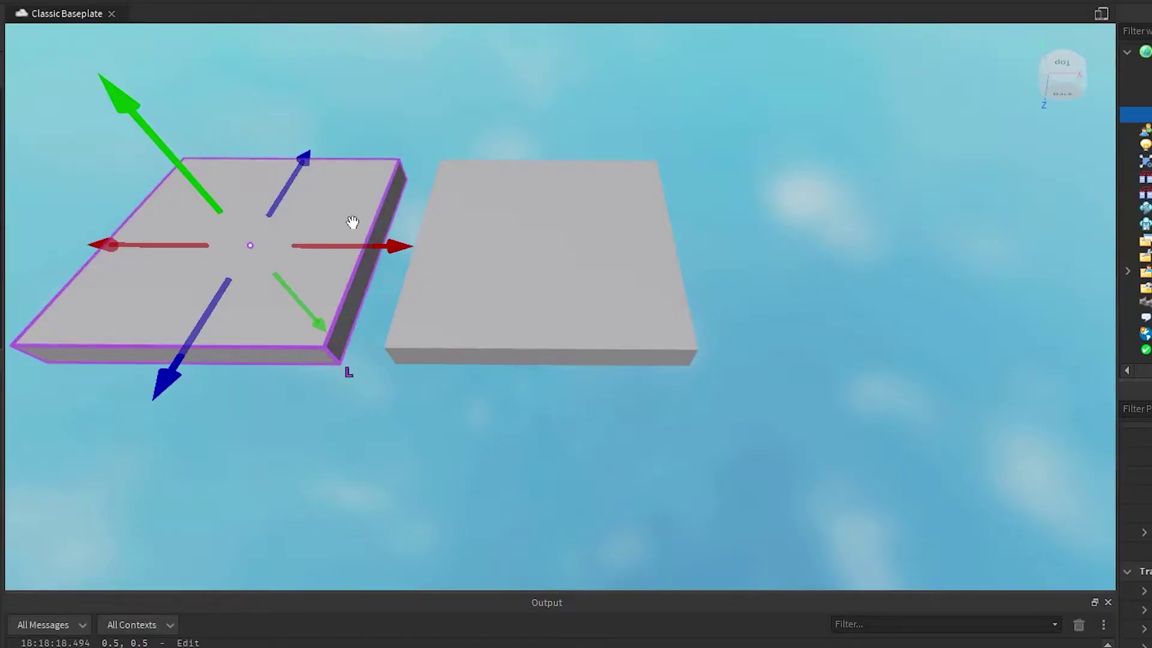
left_click_drag(372, 245, 491, 285)
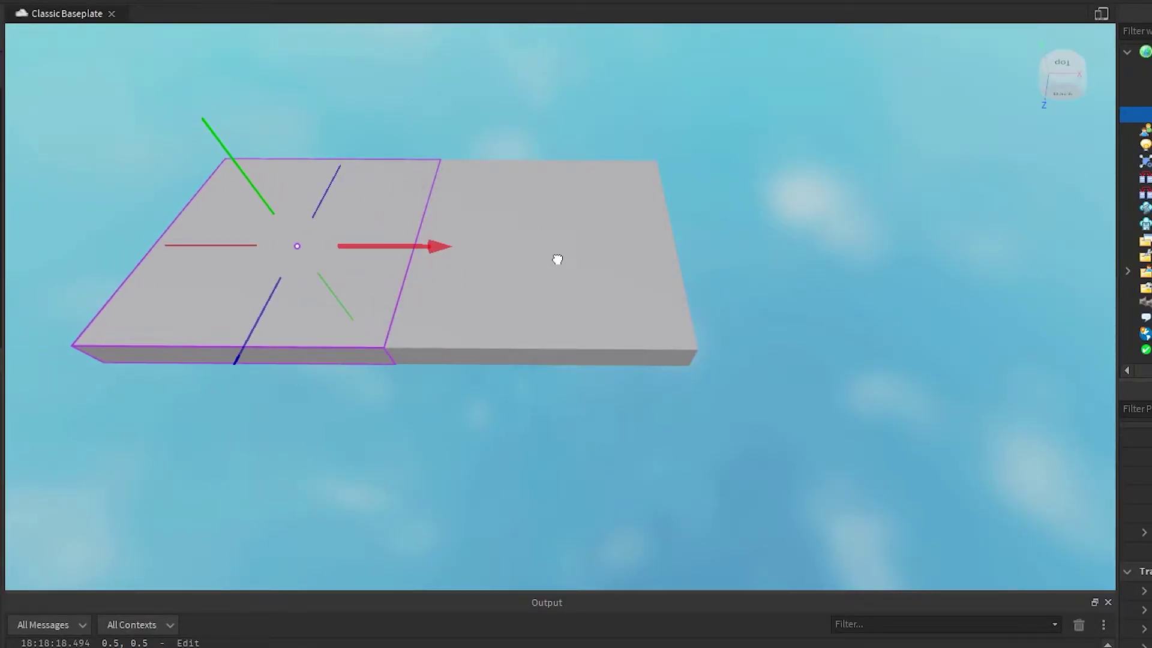
right_click_drag(557, 259, 558, 259)
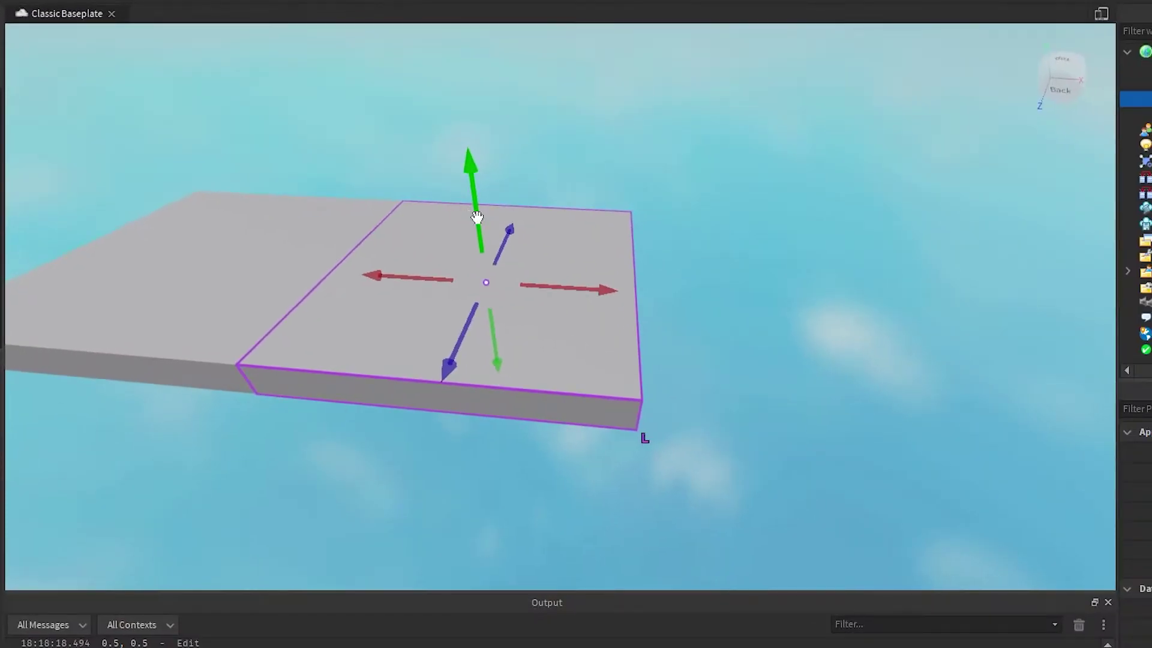
- Duplicate the original tile and move the copy flush against its adjacent side, forming an L of three tiles
key("ctrl+d")
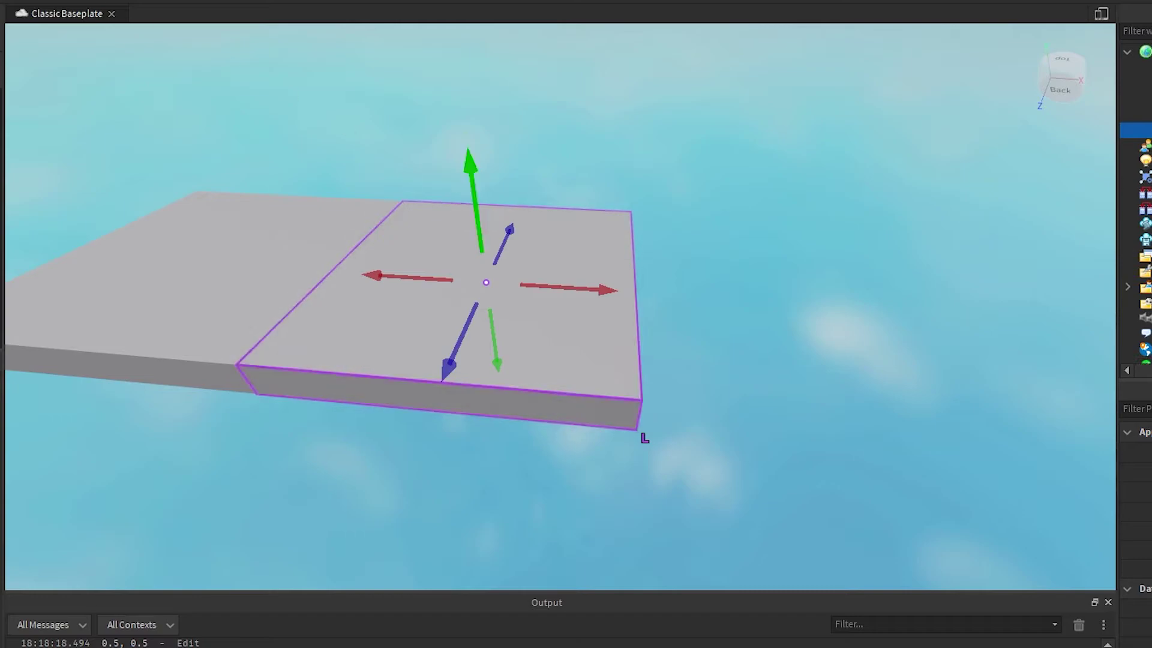
right_click_drag(462, 153, 589, 222)
left_click_drag(604, 308, 483, 281)
right_click_drag(547, 158, 549, 160)
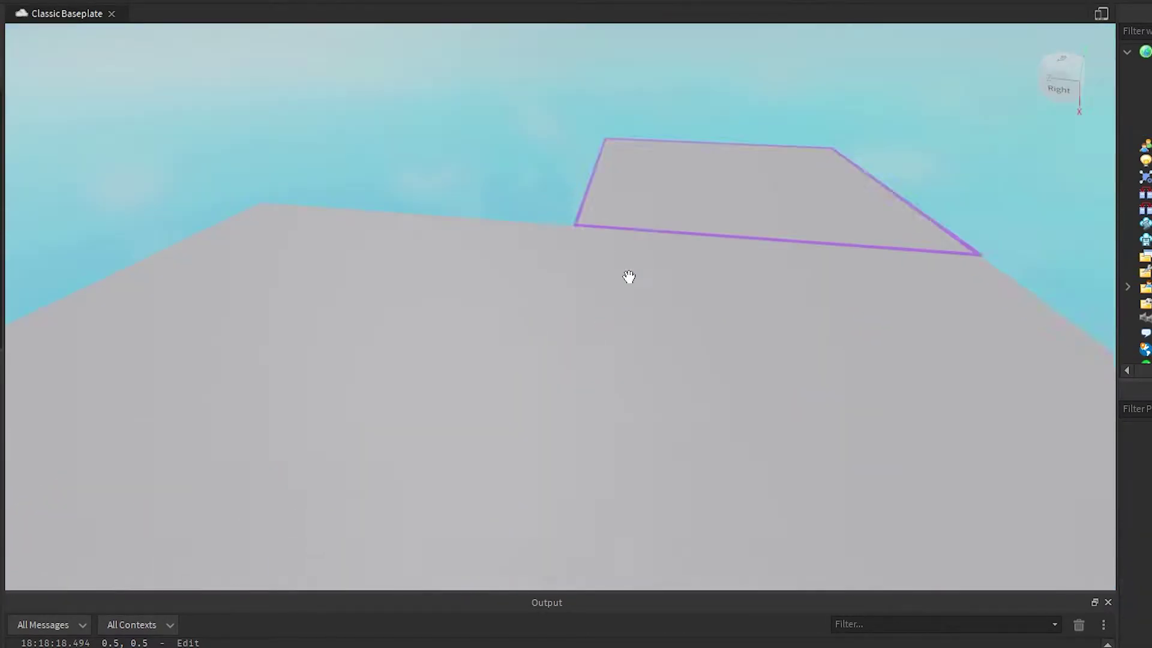
- Keep duplicating and aligning tiles until they form a solid three-by-three square platform
left_click(647, 340)
right_click_drag(647, 340, 647, 341)
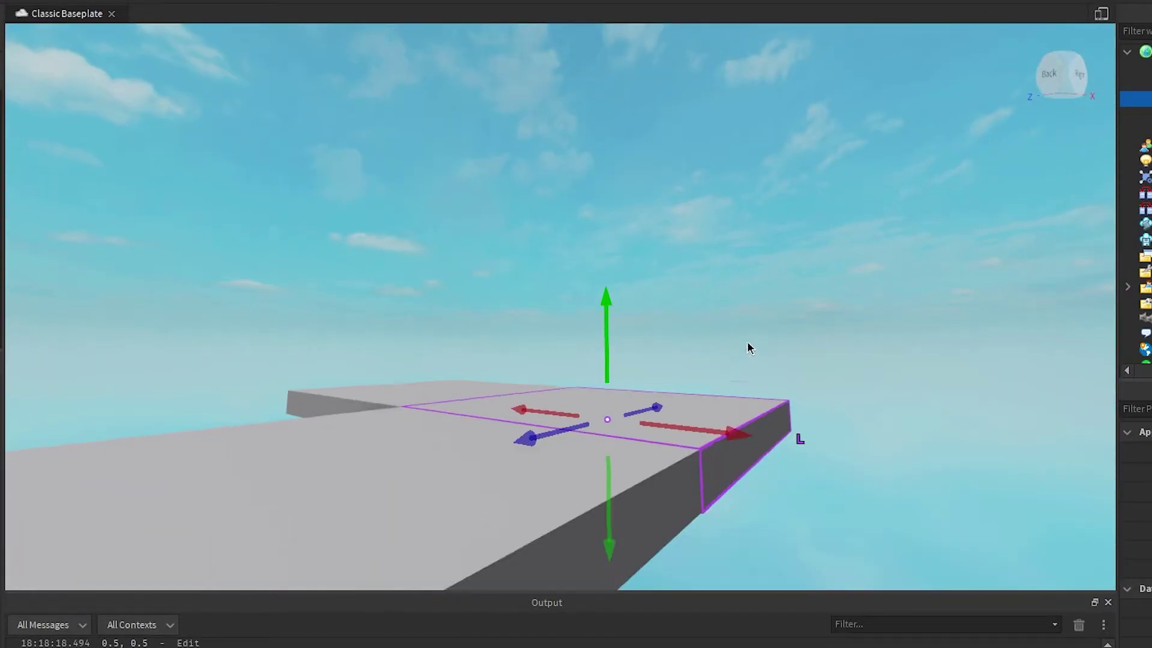
key("ctrl+d")
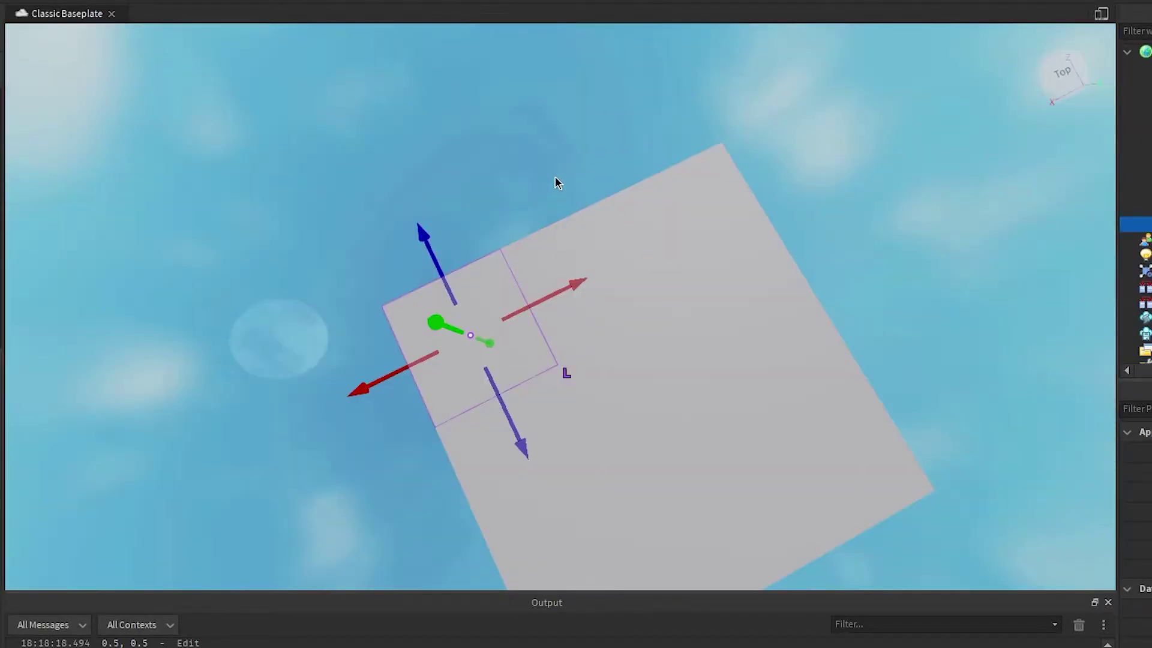
right_click_drag(545, 168, 546, 174)
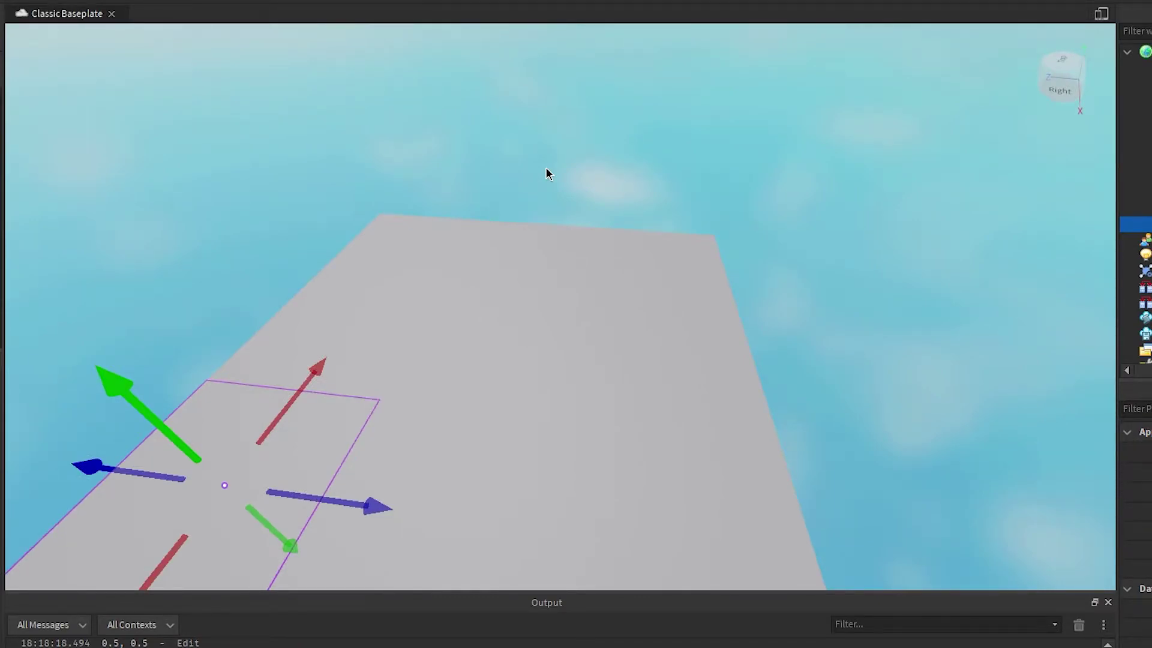
- Colour the centre tile of the three-by-three platform lime green
left_click(546, 167)
right_click_drag(545, 166, 547, 209)
scroll(547, 208, "down", 2)
right_click_drag(391, 42, 544, 235)
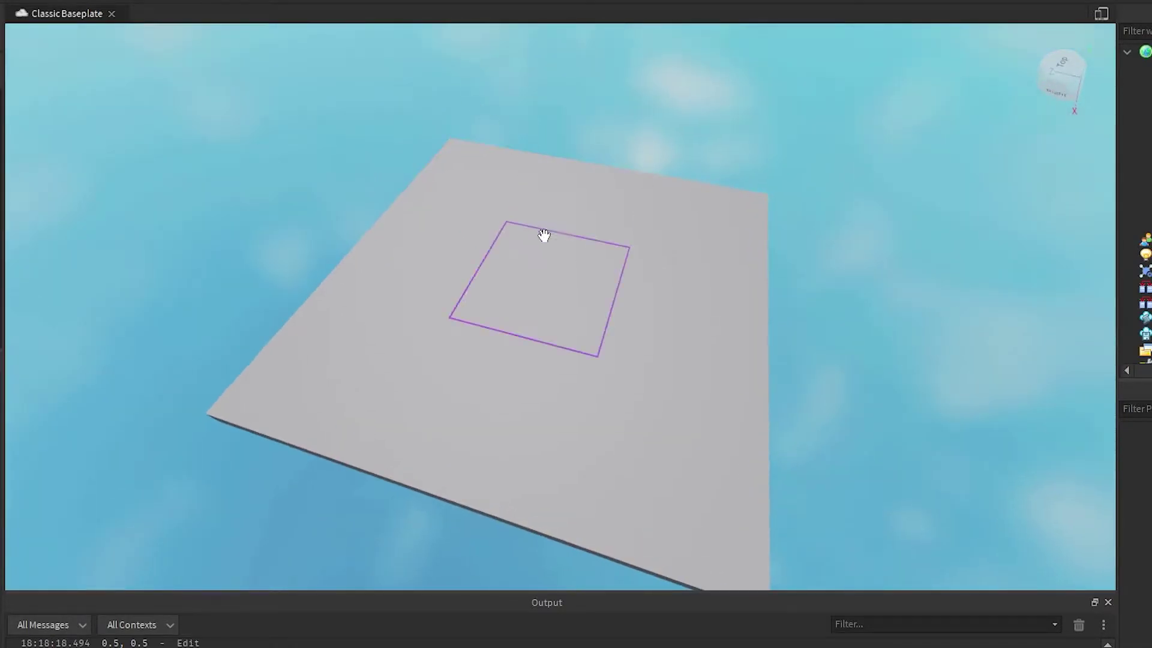
left_click(555, 253)
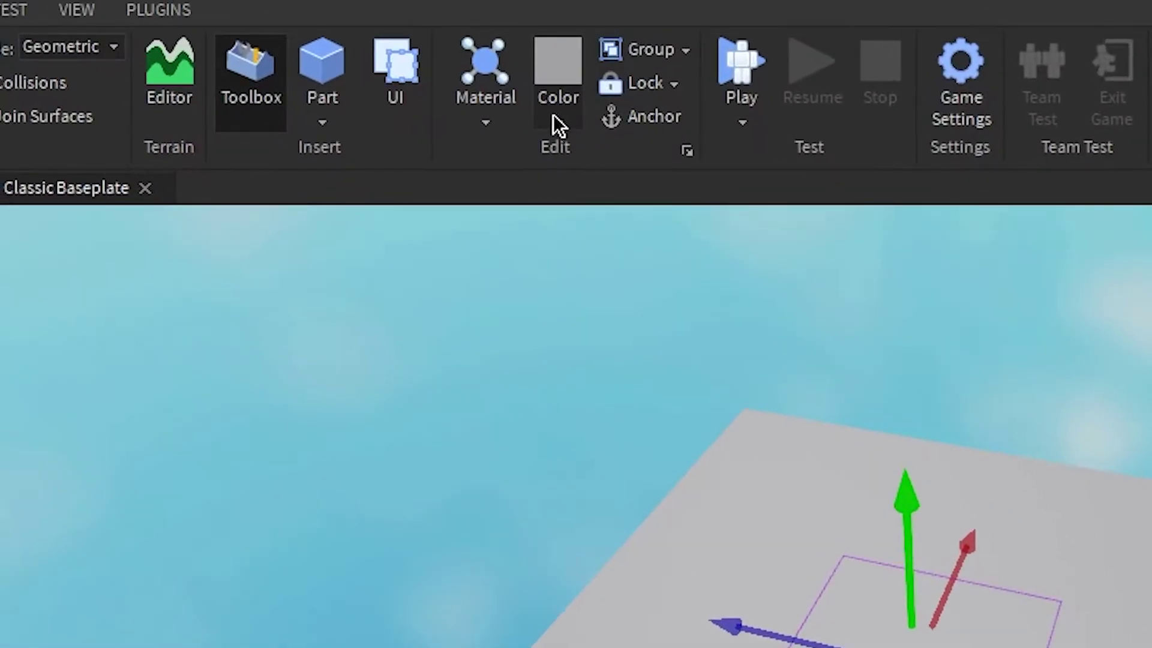
left_click(559, 123)
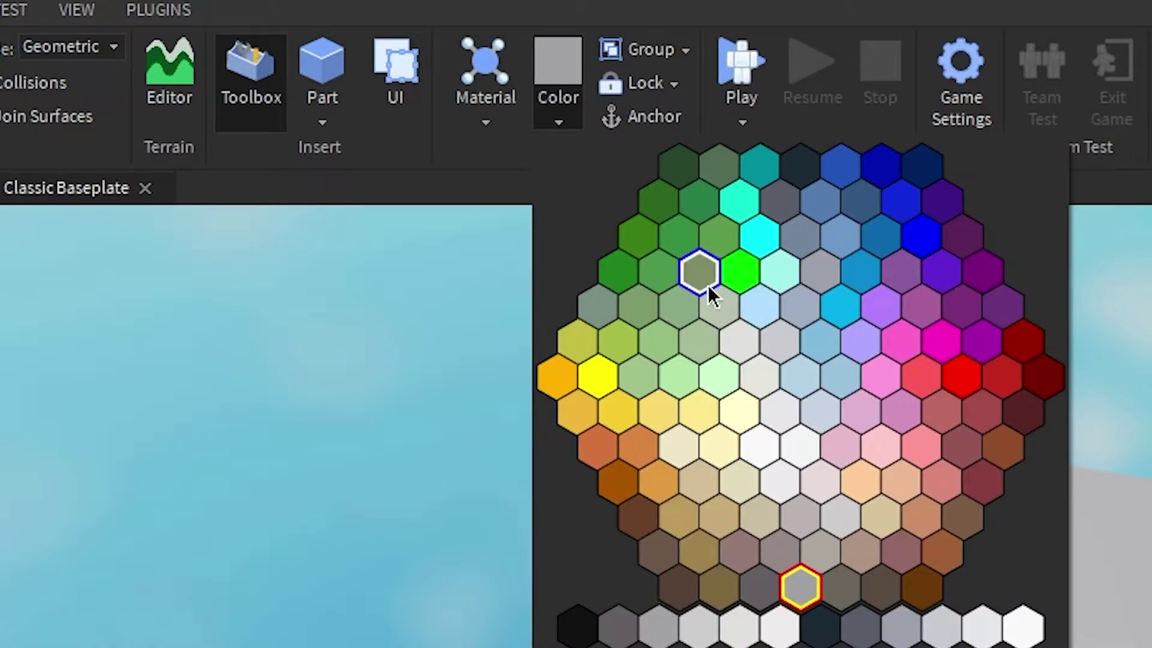
left_click(740, 271)
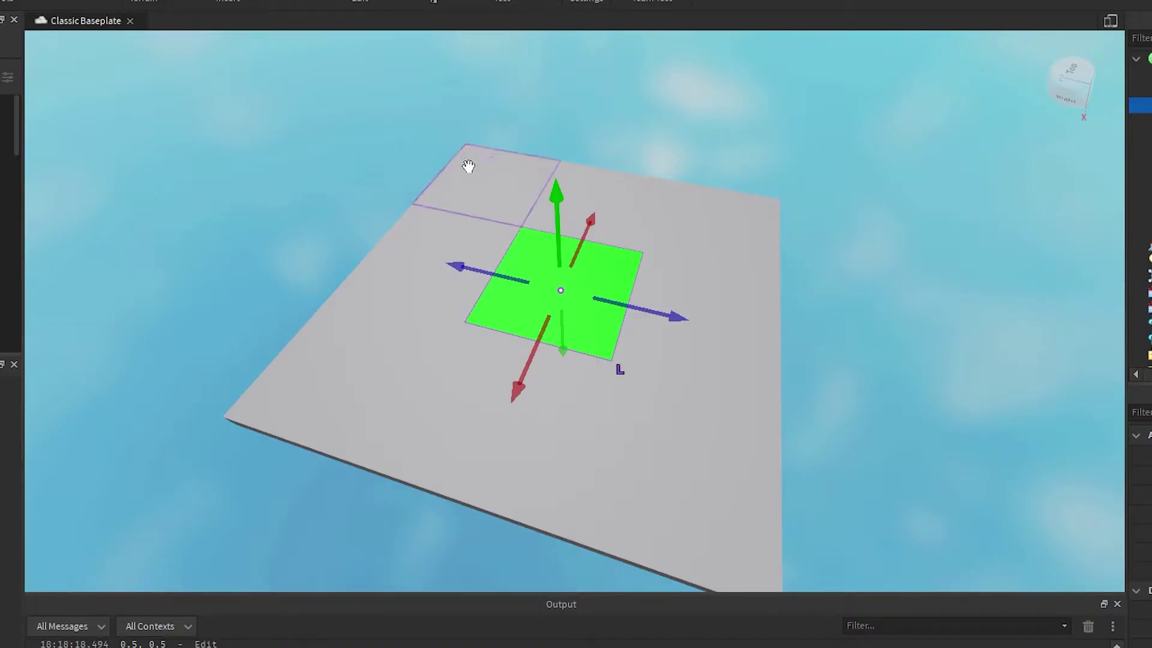
- Select the eight tiles surrounding the lime green centre and colour them all dark green
left_click(475, 152)
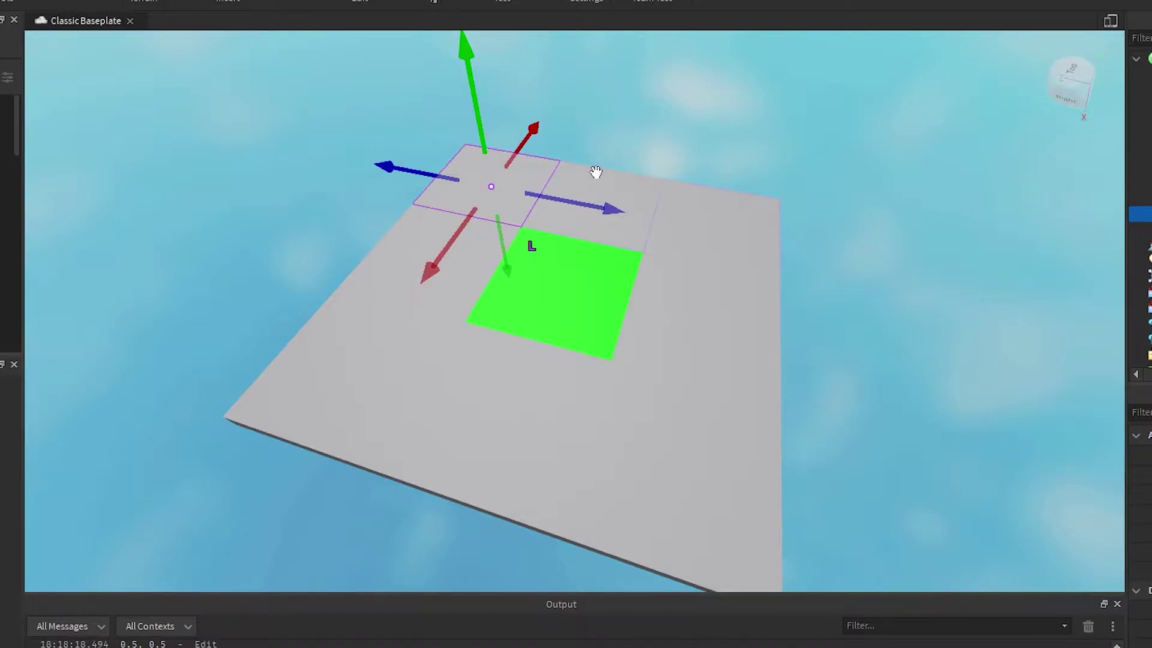
left_click(398, 249, "ctrl")
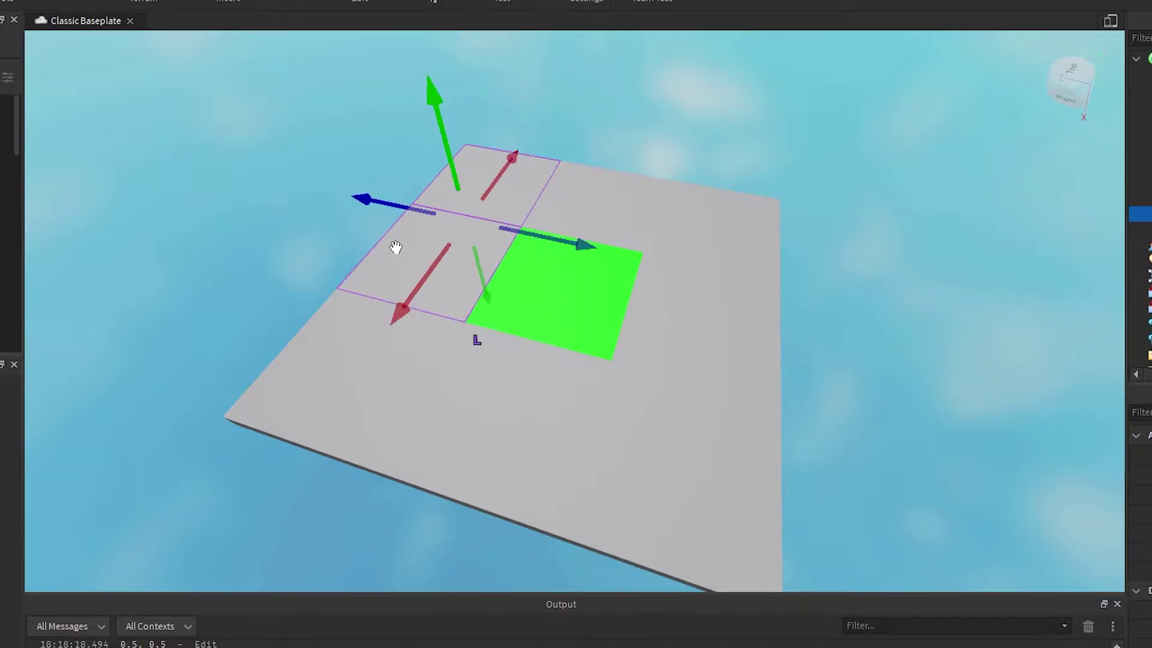
left_click(369, 399, "ctrl")
left_click(485, 408, "ctrl")
left_click(669, 450, "ctrl")
left_click(739, 360, "ctrl")
left_click(718, 224, "ctrl")
left_click(599, 189, "ctrl")
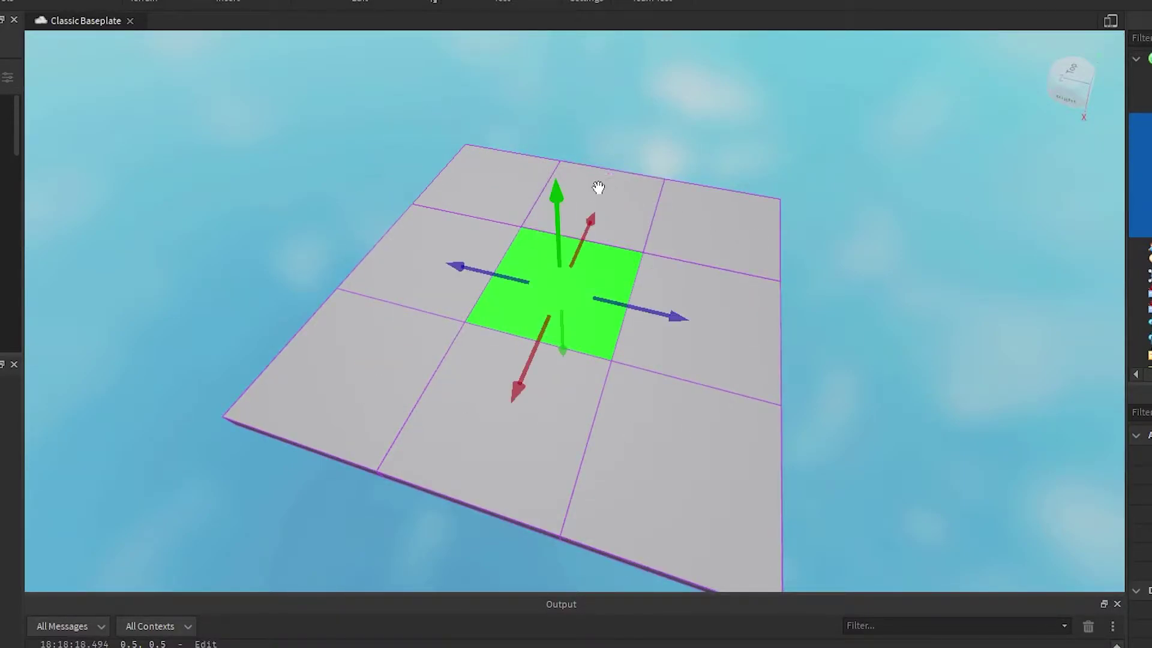
left_click(563, 127)
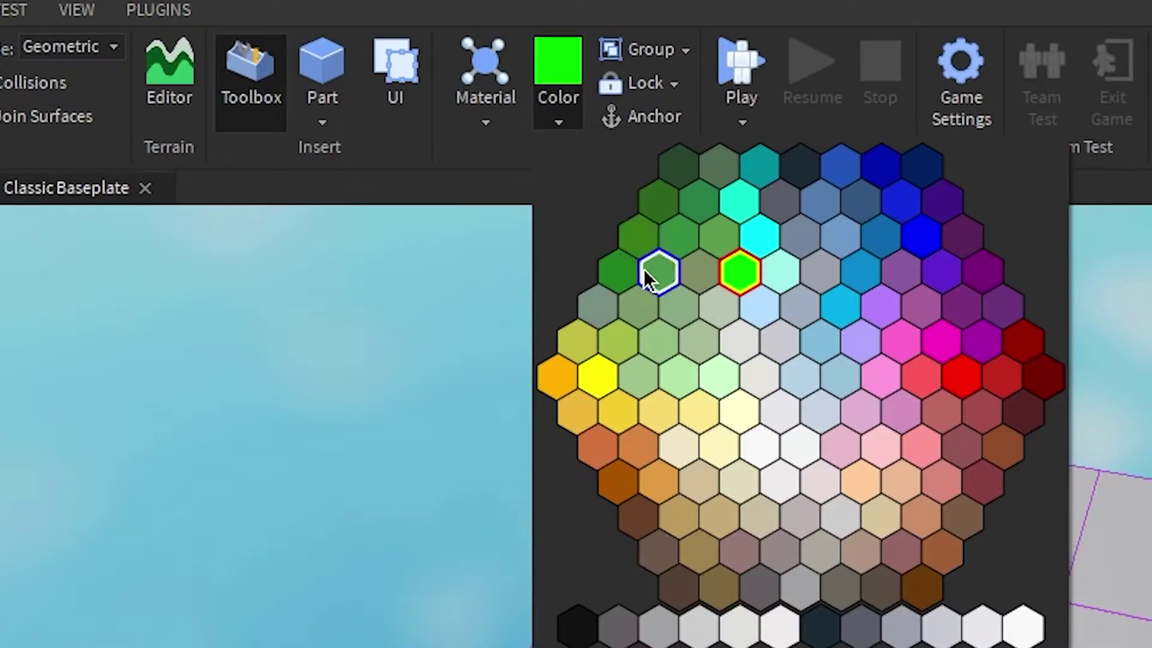
left_click(659, 203)
- Recolour the selected outer tiles with the darkest, greyish green in the palette
left_click(563, 117)
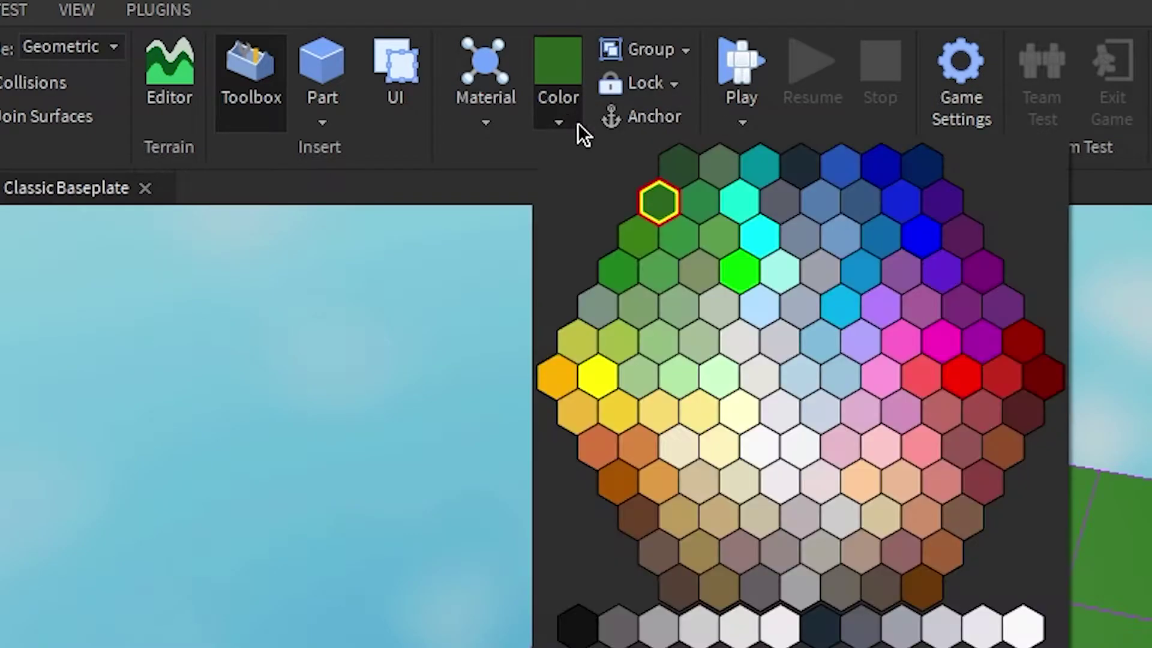
left_click(674, 163)
right_click_drag(786, 242, 787, 241)
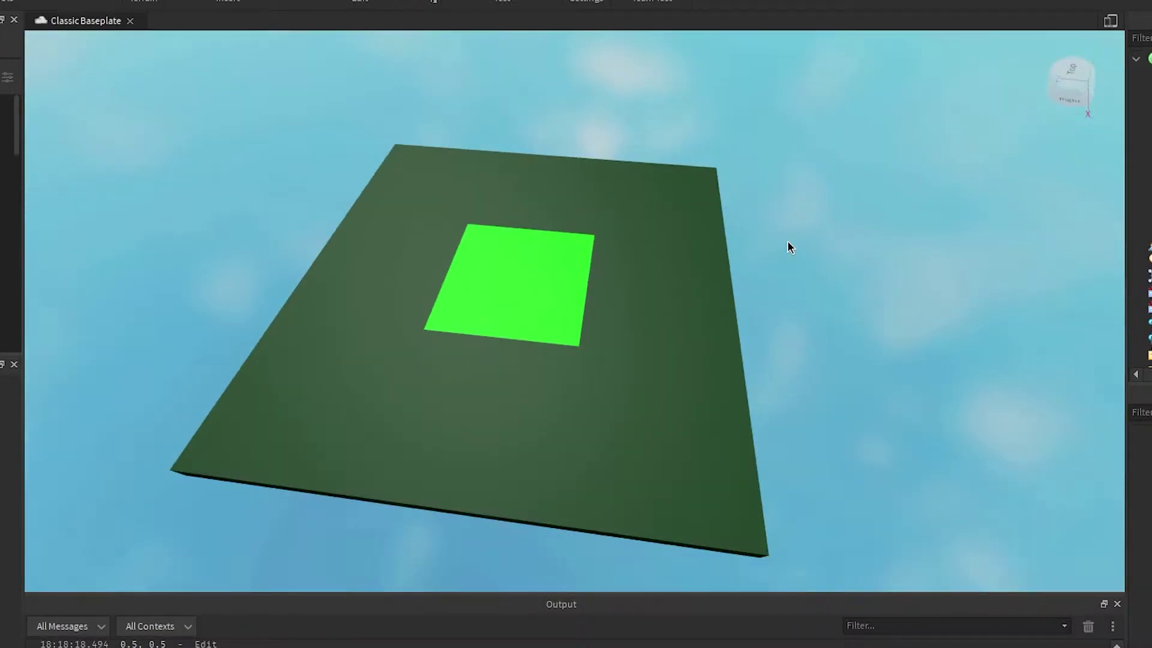
- Set the material of the lime green centre tile to Neon
left_click(548, 298)
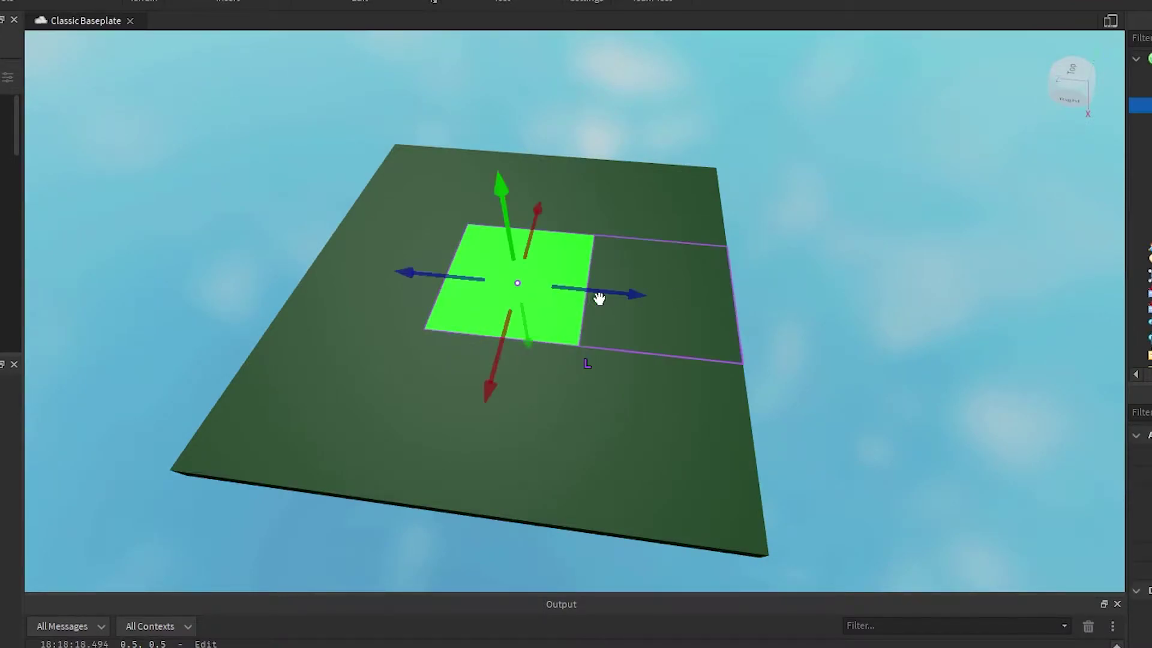
scroll(596, 298, "up", 3)
scroll(596, 290, "down", 4)
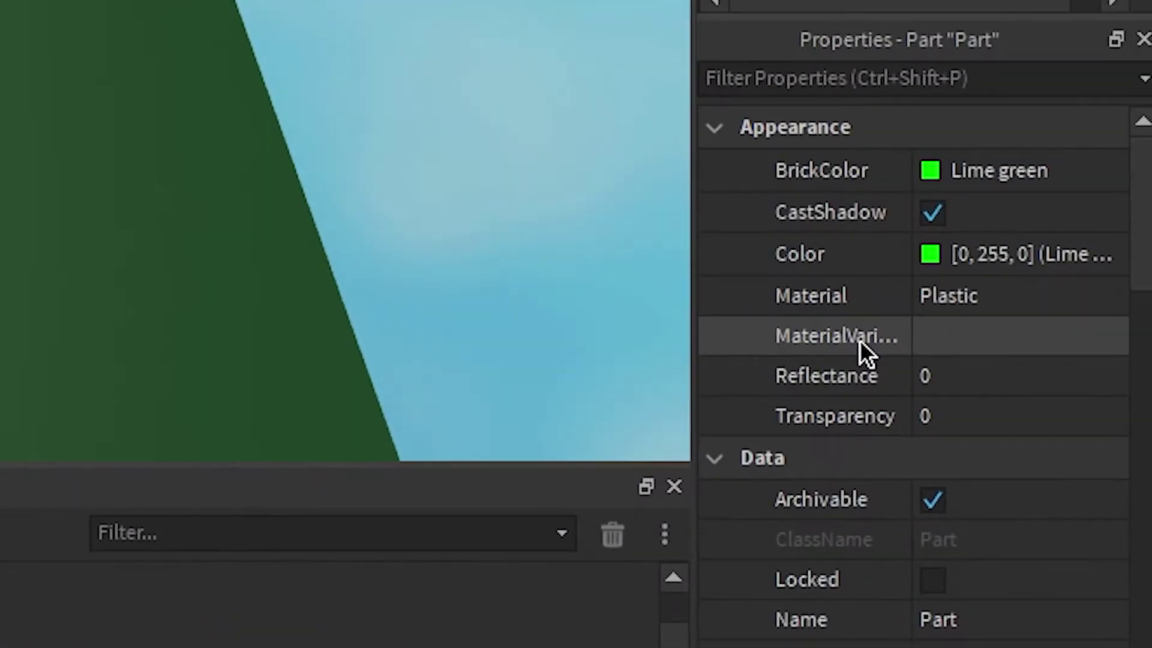
left_click(975, 296)
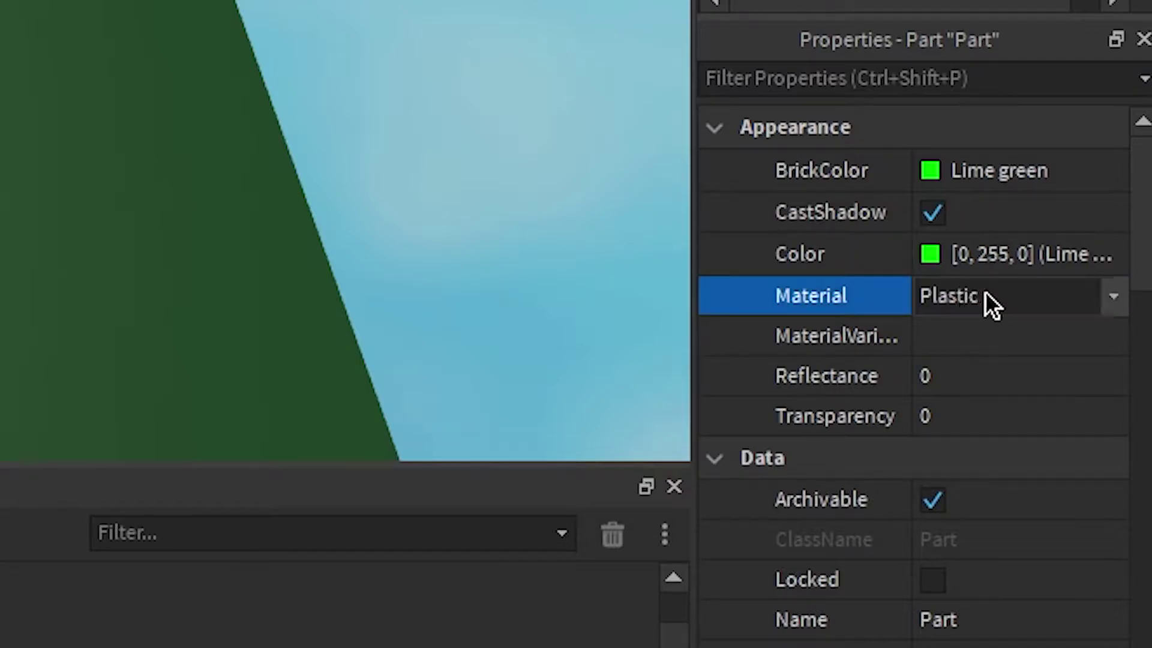
left_click(1032, 295)
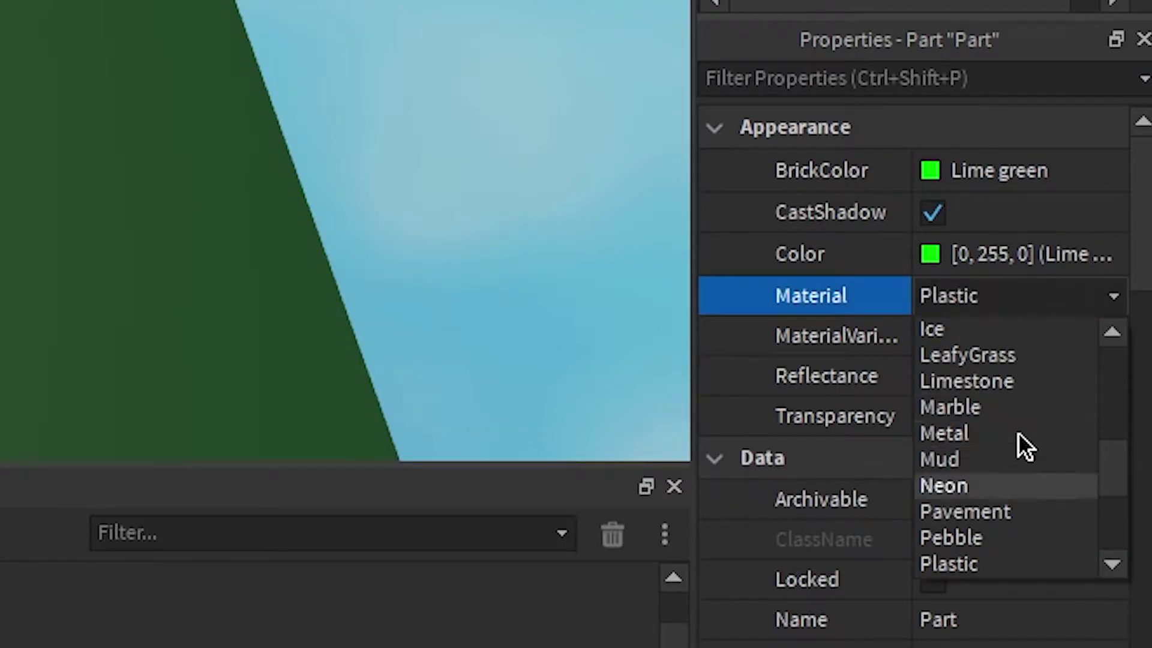
left_click(1040, 484)
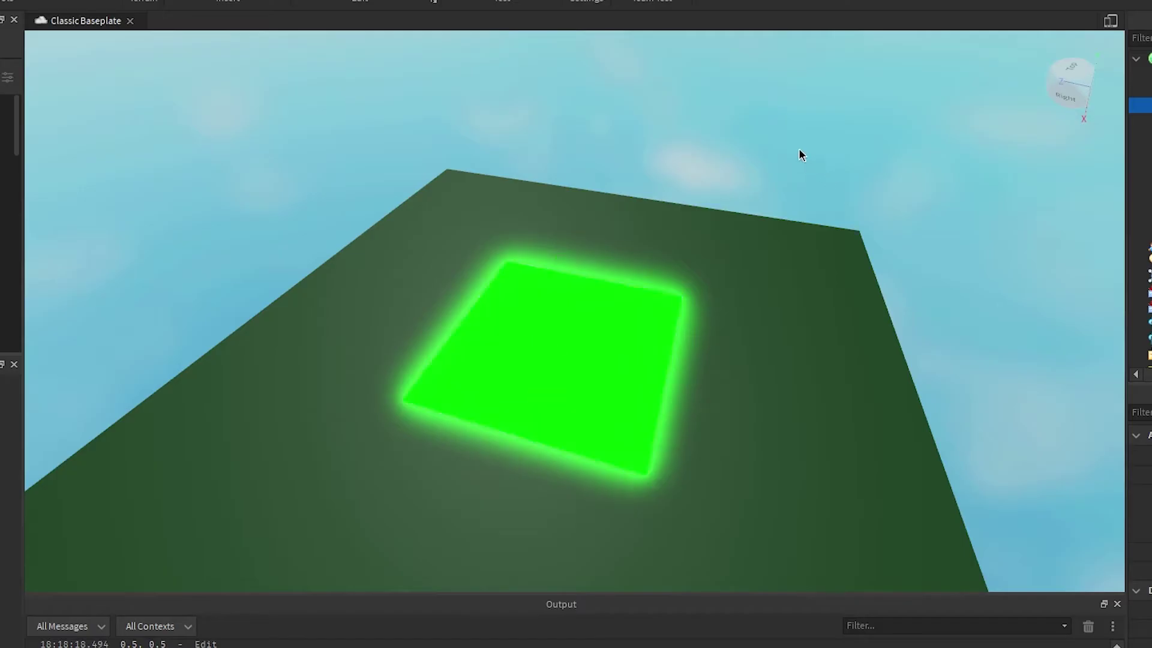
- Rename the glowing centre tile as spawn
right_click_drag(797, 148, 802, 180)
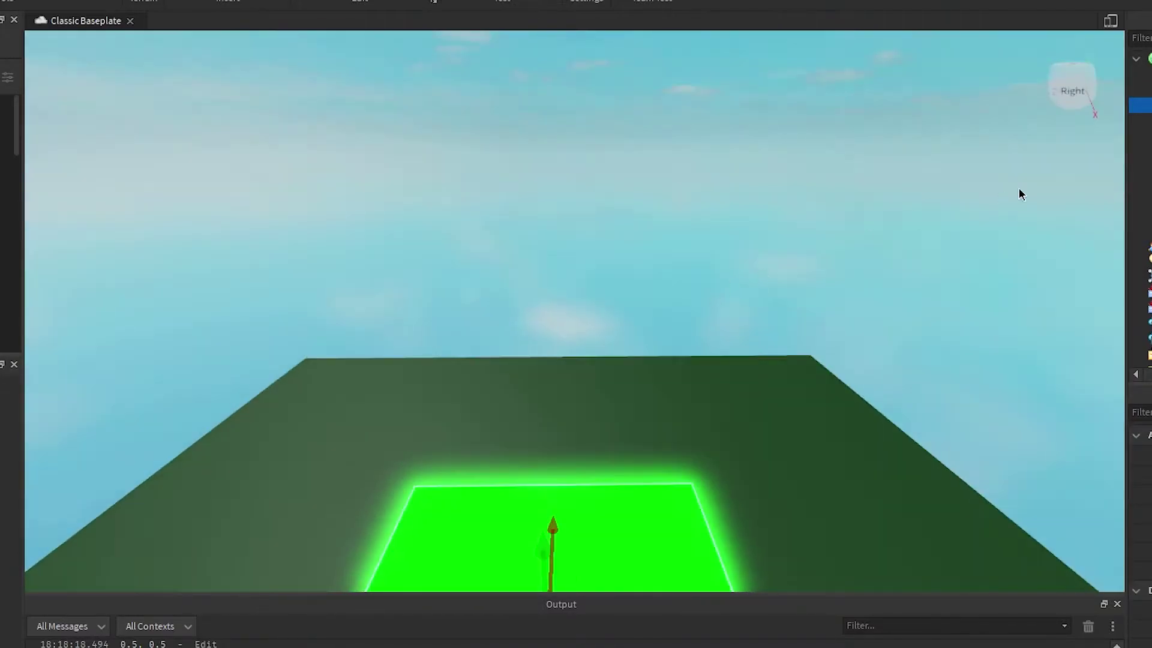
scroll(1018, 193, "down", 4)
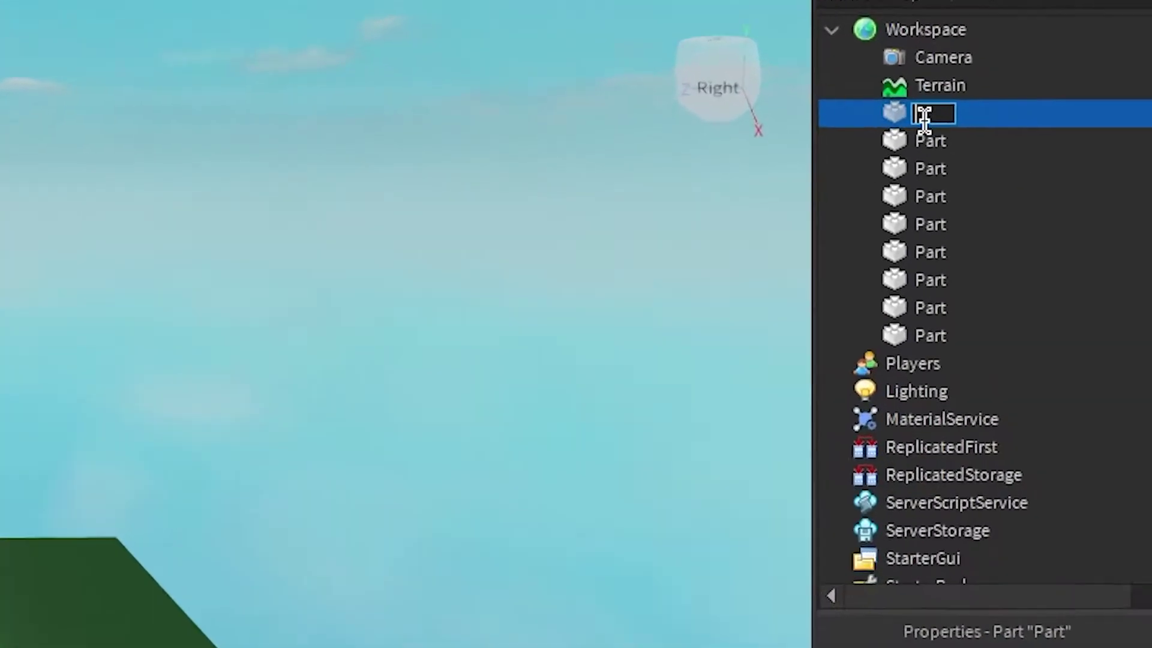
right_click(801, 120)
left_click(810, 359)
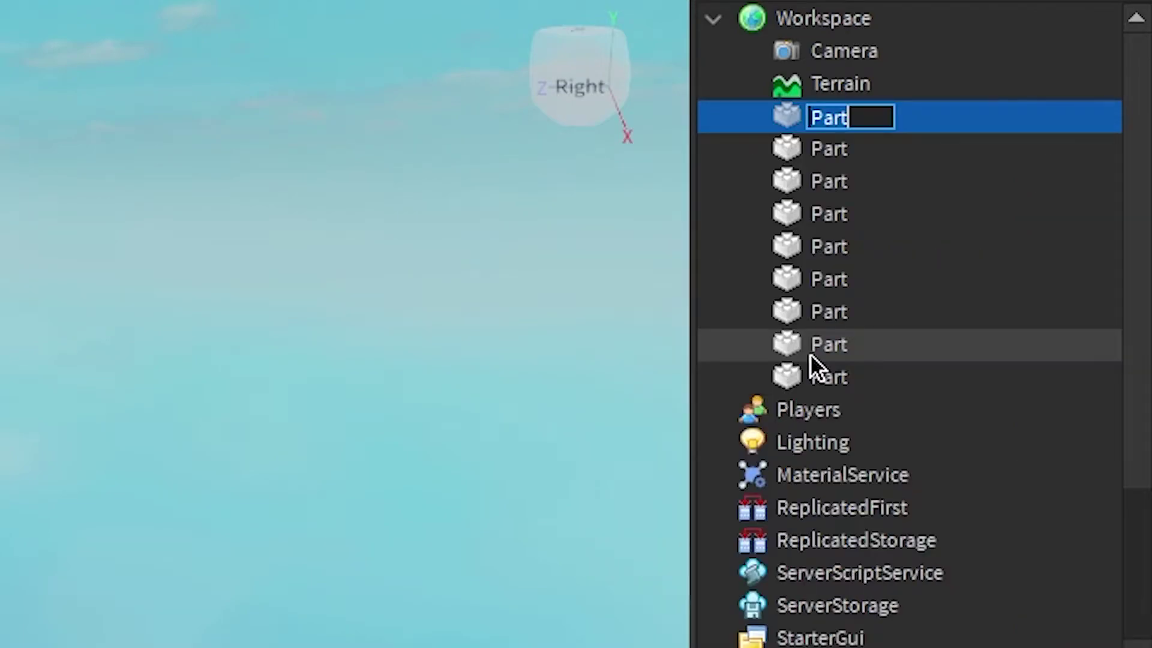
type("spawn")
key("Return")
left_click(900, 179)
- Select all nine platform tiles and group them into one model
right_click_drag(824, 145, 815, 176)
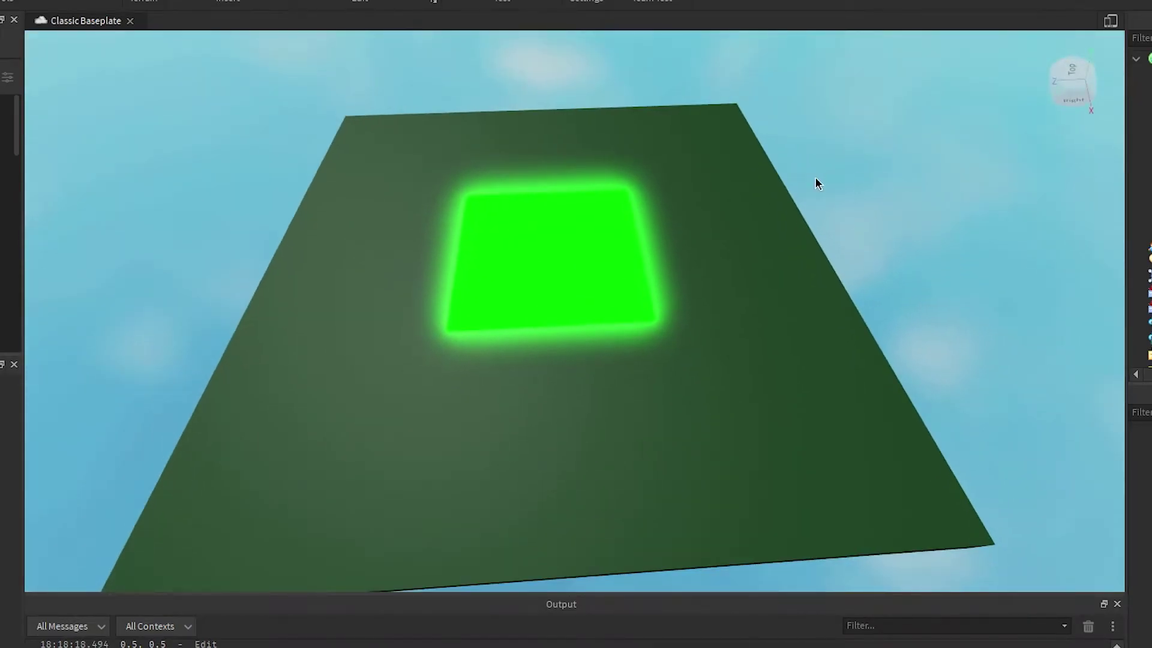
scroll(814, 176, "down", 5)
left_click_drag(393, 126, 948, 607)
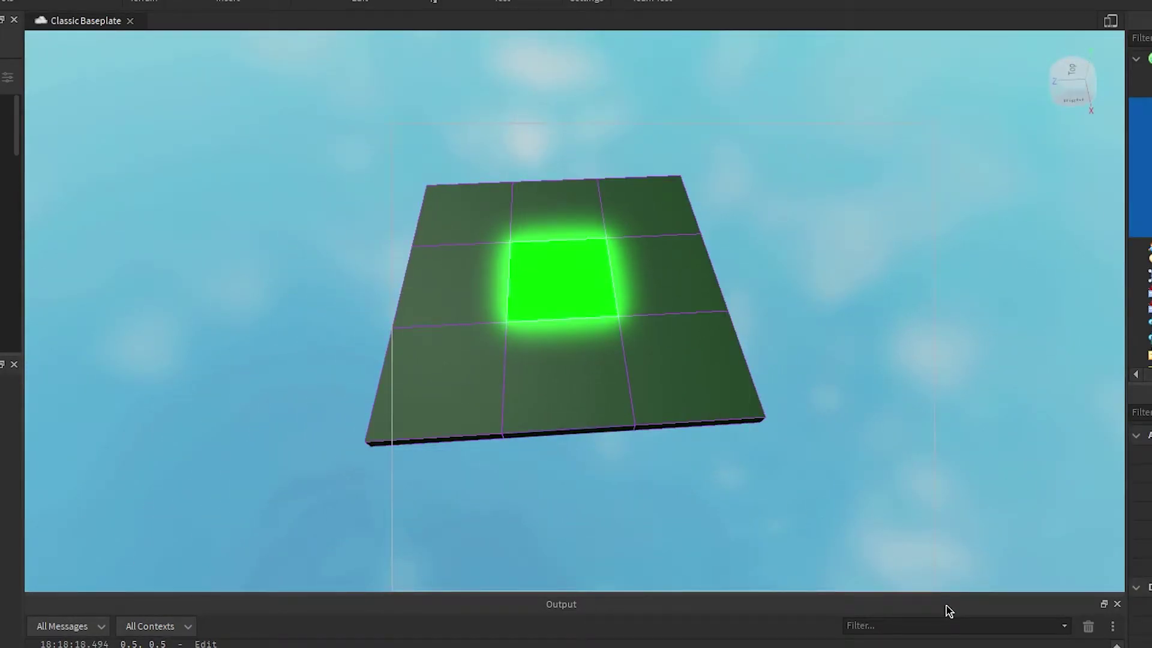
left_click_drag(270, 129, 846, 534)
right_click_drag(639, 388, 637, 385)
key("ctrl+g")
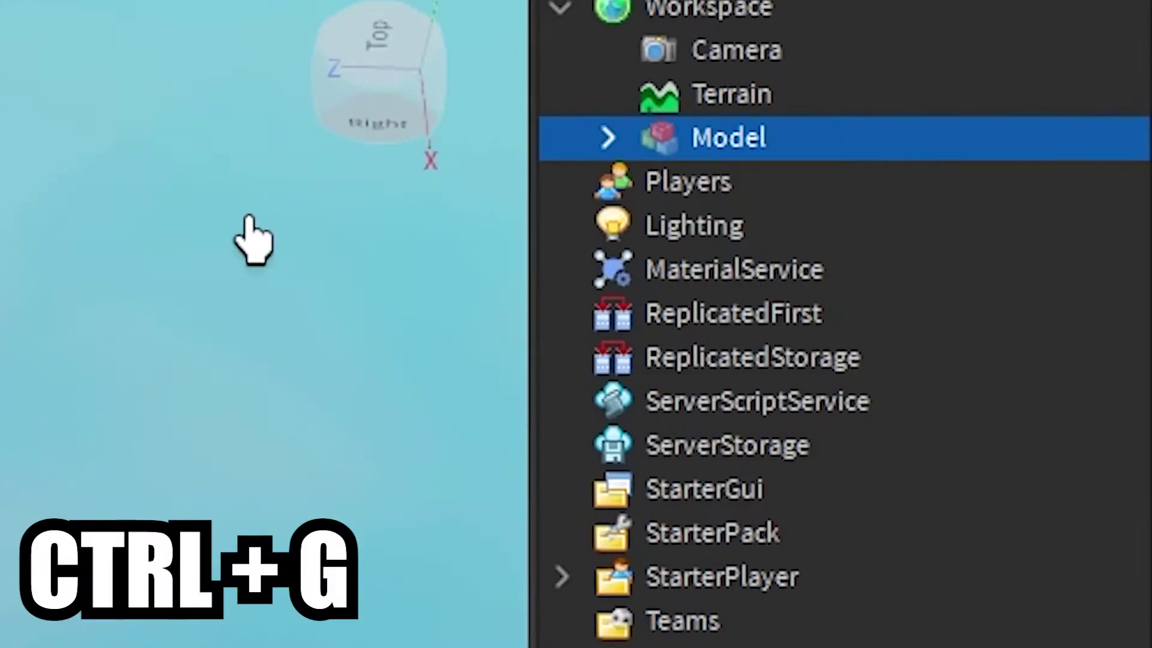
- Rename the grouped platform model as spawnBlocks
left_click(744, 166)
left_click(733, 151)
right_click(758, 150)
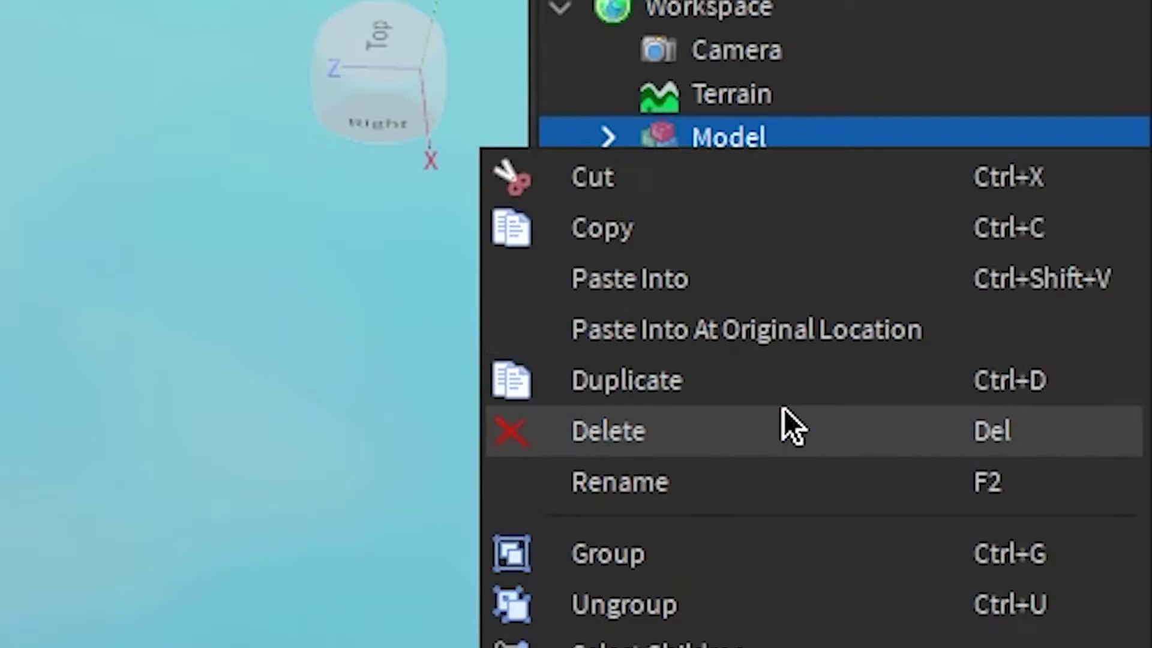
left_click(733, 477)
type("spawn")
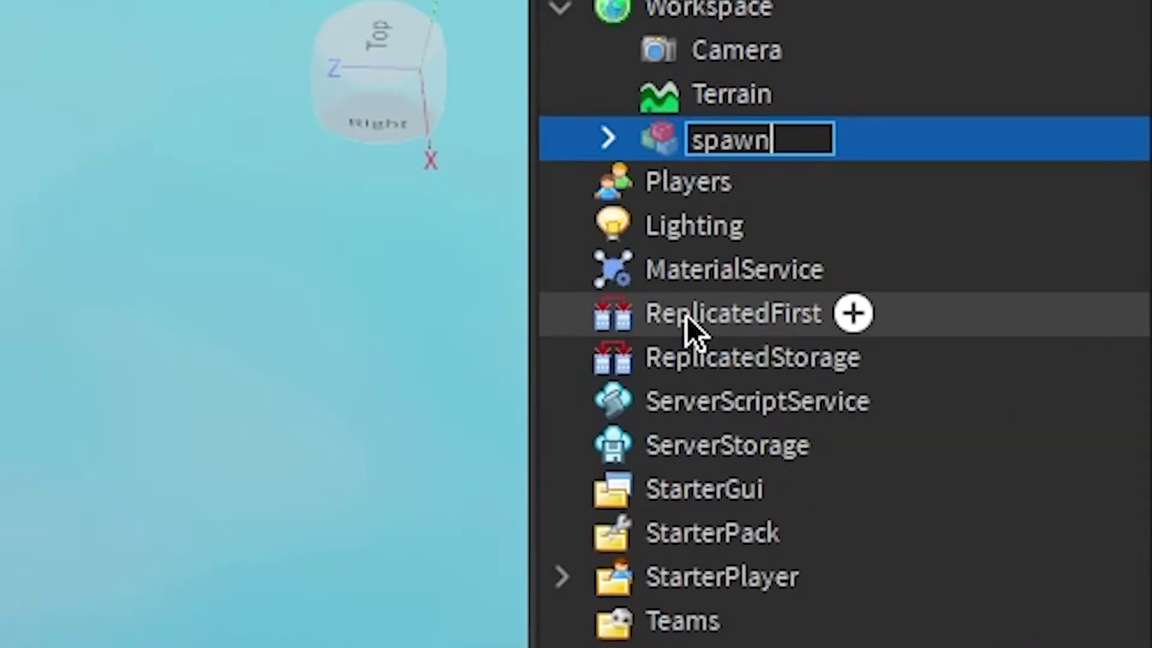
type("Blocks")
key("Return")
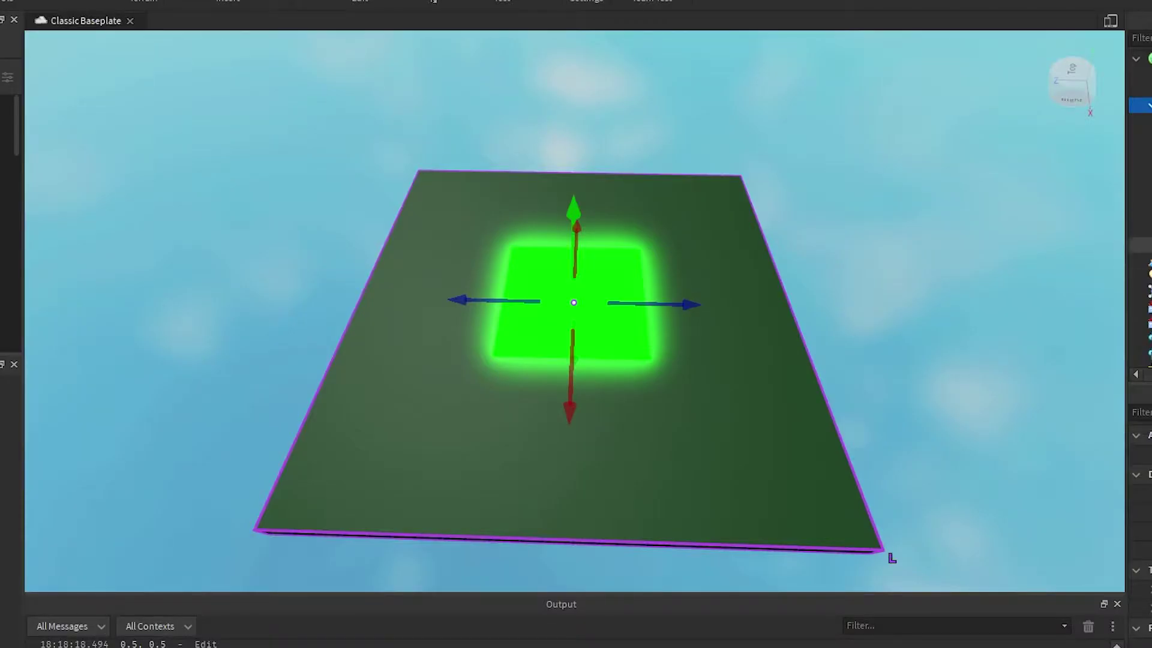
left_click(886, 125)
right_click_drag(885, 125, 254, 193)
left_click(319, 302)
right_click_drag(319, 302, 432, 268)
left_click(592, 195)
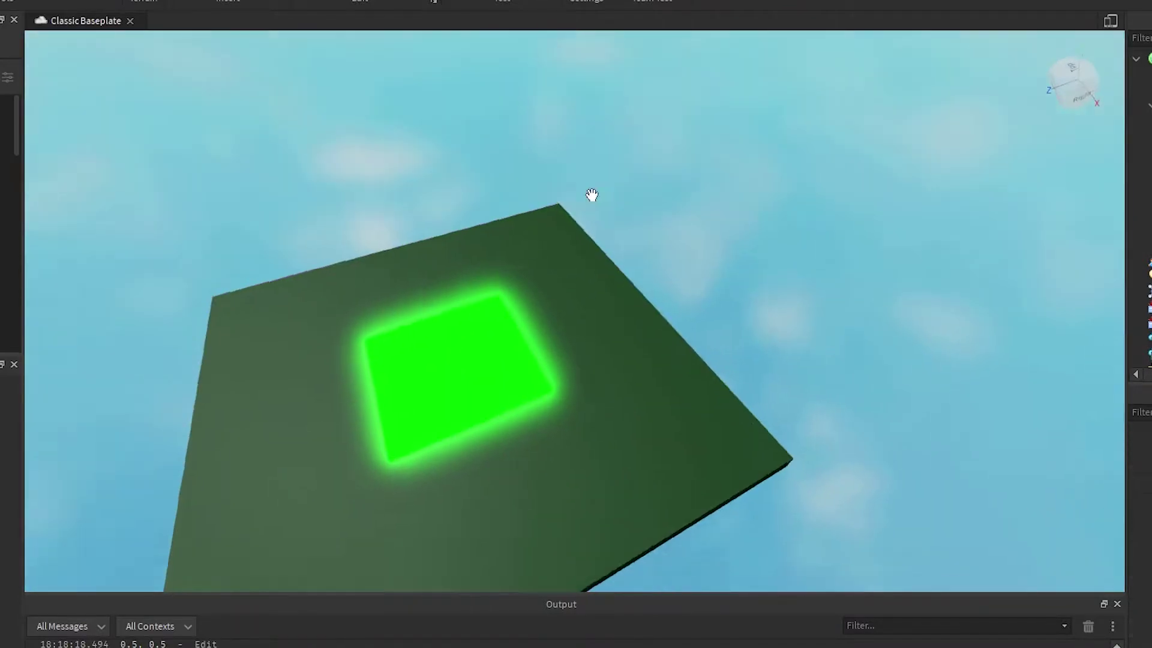
right_click_drag(591, 195, 588, 191)
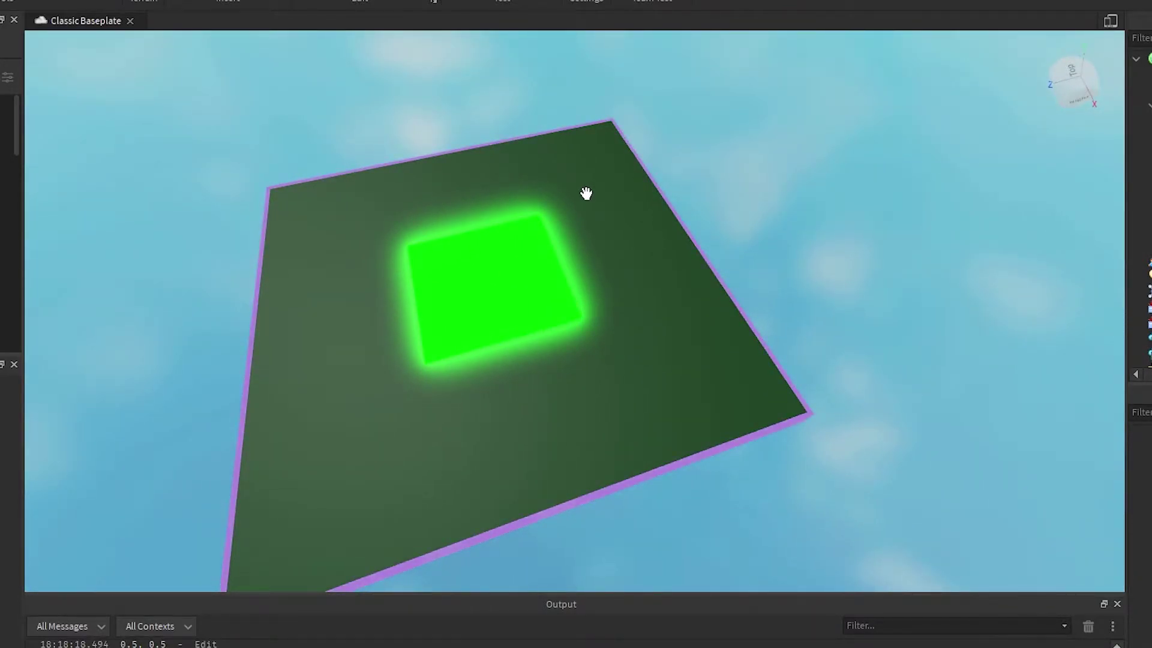
right_click_drag(285, 284, 284, 267)
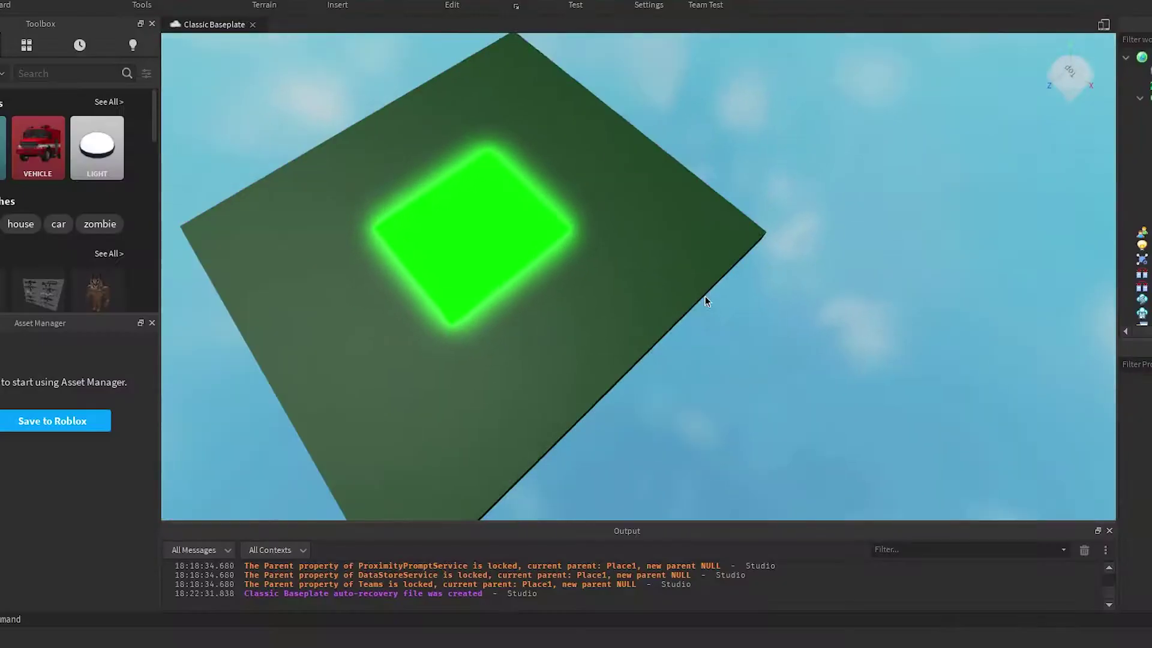
- Insert a block part on the platform near its edge and colour it a brighter green than the outer tiles
right_click_drag(701, 294, 486, 110)
left_click(343, 1)
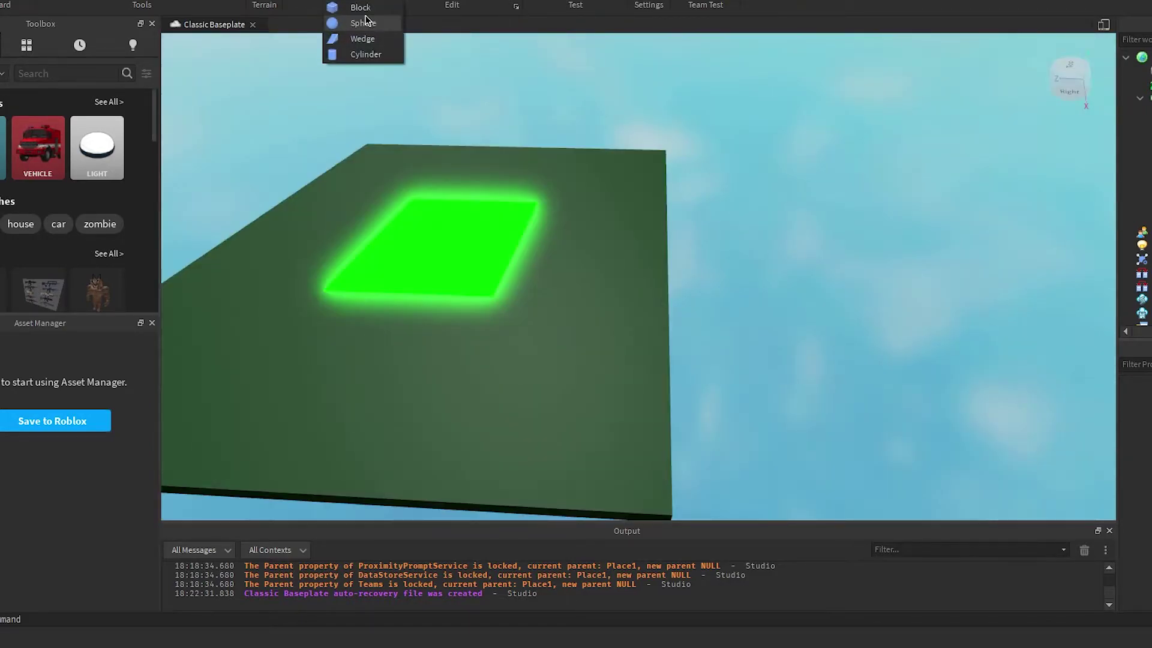
left_click(614, 236)
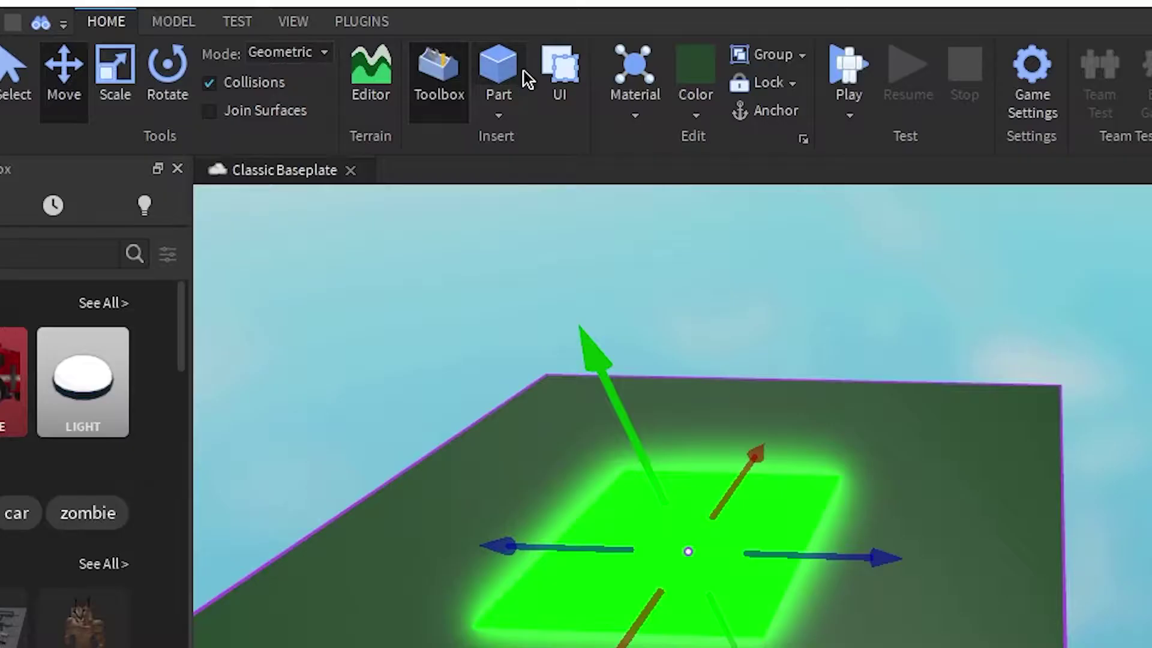
left_click(500, 65)
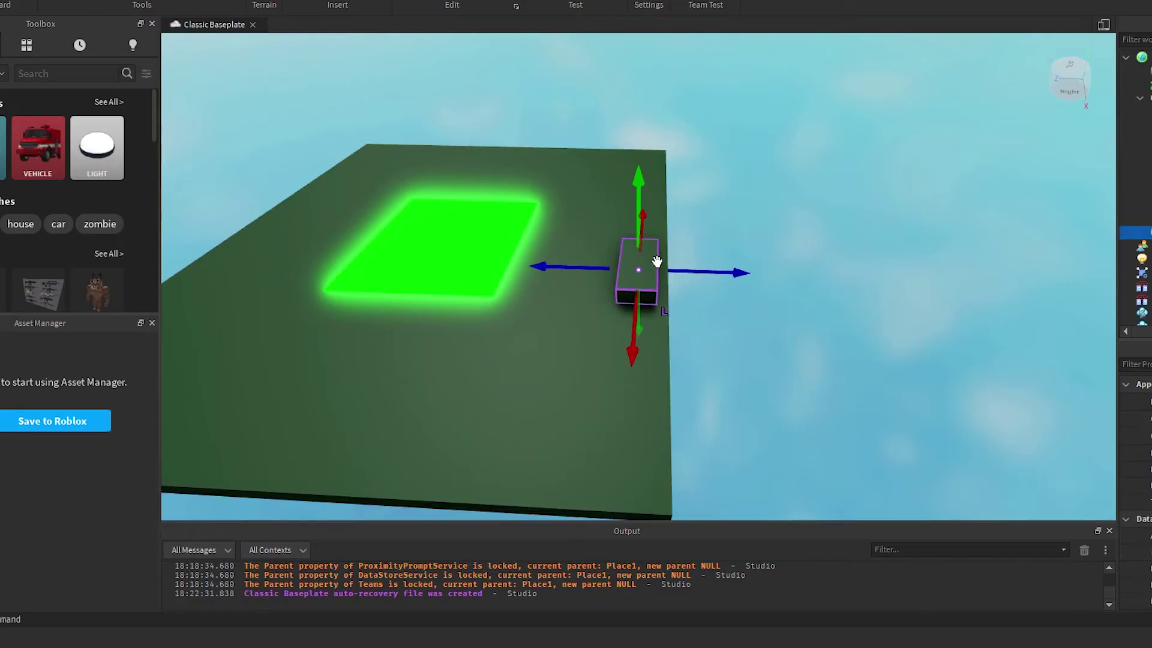
scroll(652, 257, "up", 5)
right_click_drag(653, 258, 655, 272)
left_click(455, 6)
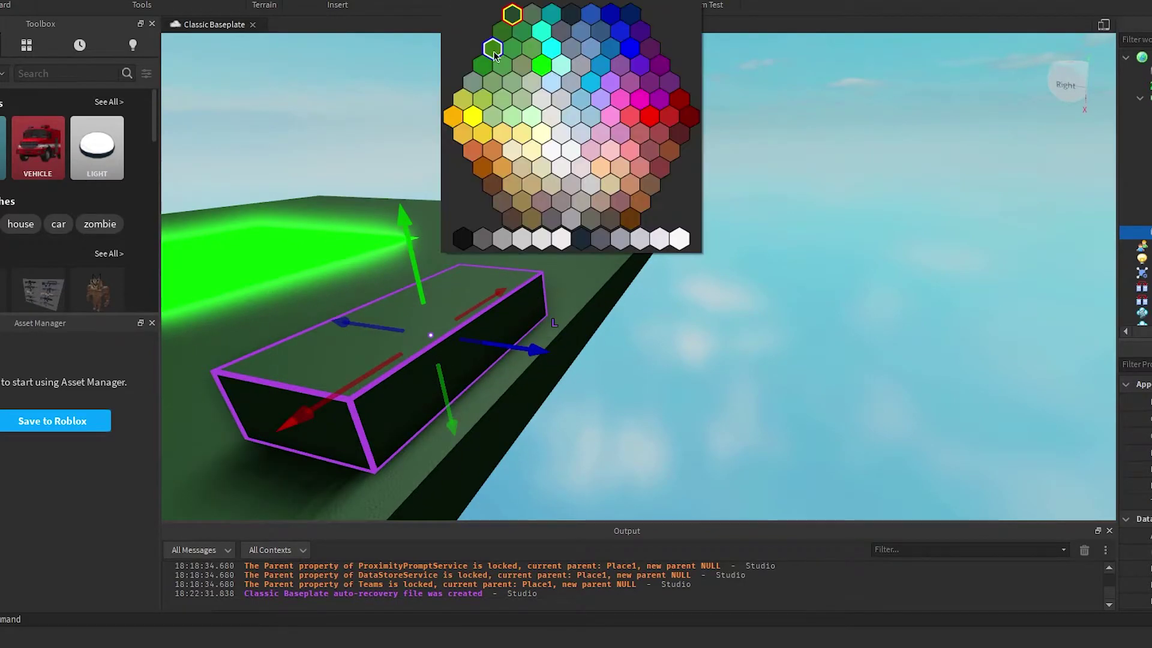
left_click(493, 45)
- Widen the new green block and position it outside the platform, flush with its edge and top surface
right_click_drag(522, 66, 624, 180)
key("ctrl+3")
left_click_drag(641, 218, 916, 212)
key("ctrl+2")
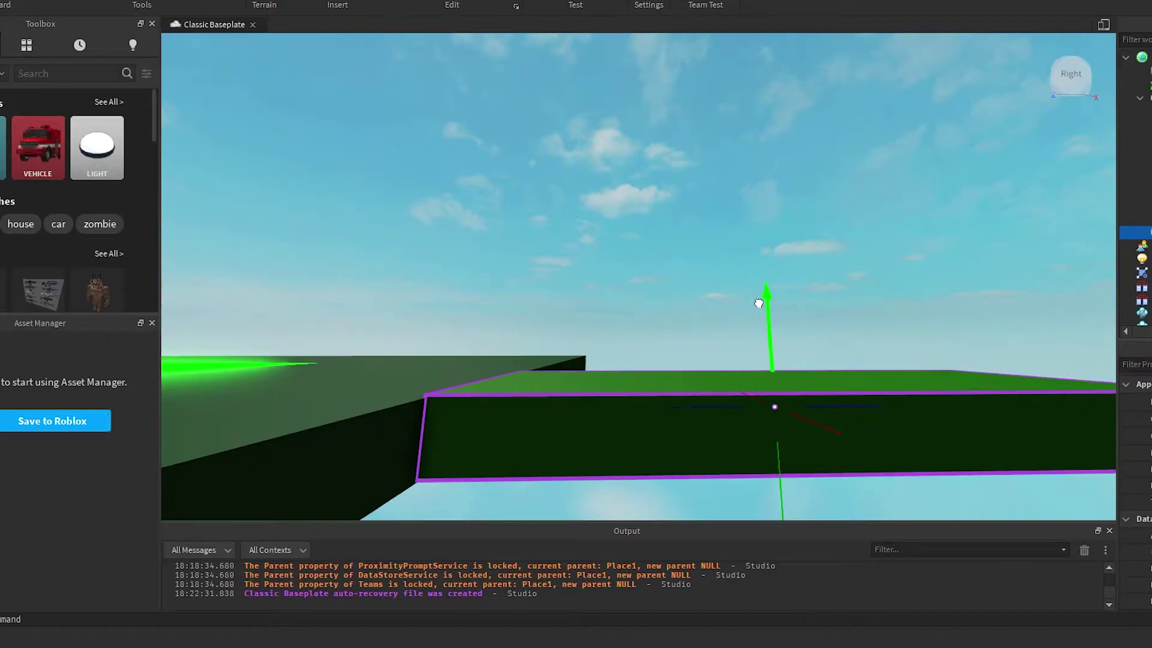
left_click_drag(760, 302, 749, 299)
left_click(708, 277)
right_click_drag(662, 250, 664, 252)
left_click(663, 252)
- Stretch the green block outward along the blue axis into a long path leading away from the platform
key("ctrl+3")
right_click_drag(600, 190, 580, 180)
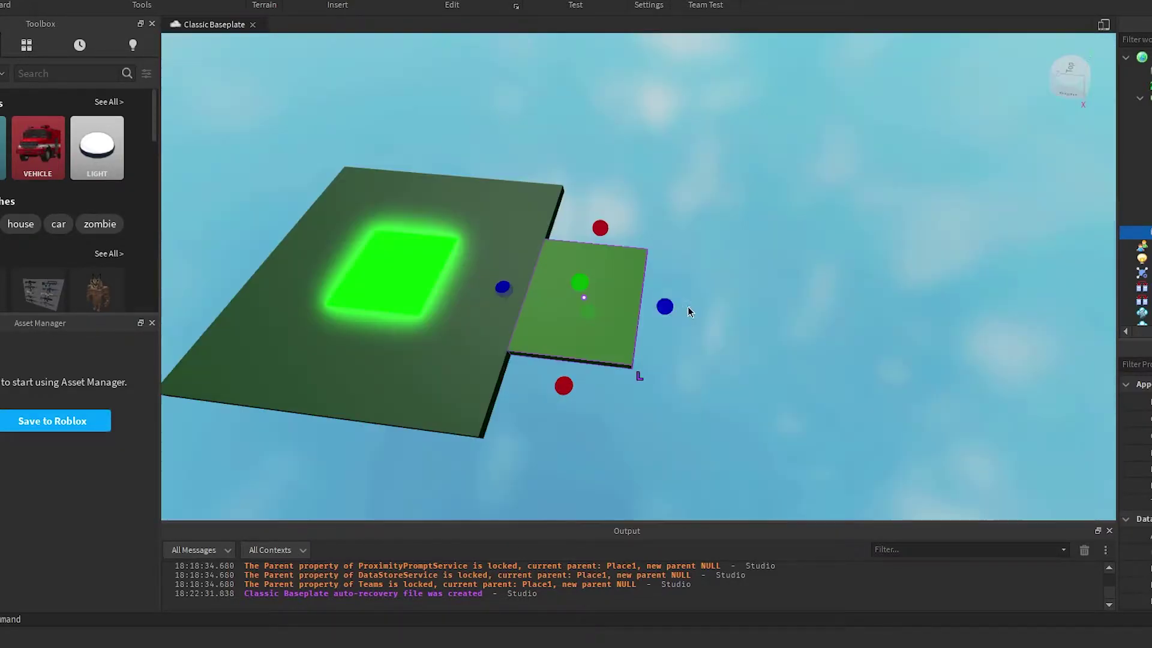
left_click_drag(666, 306, 1005, 351)
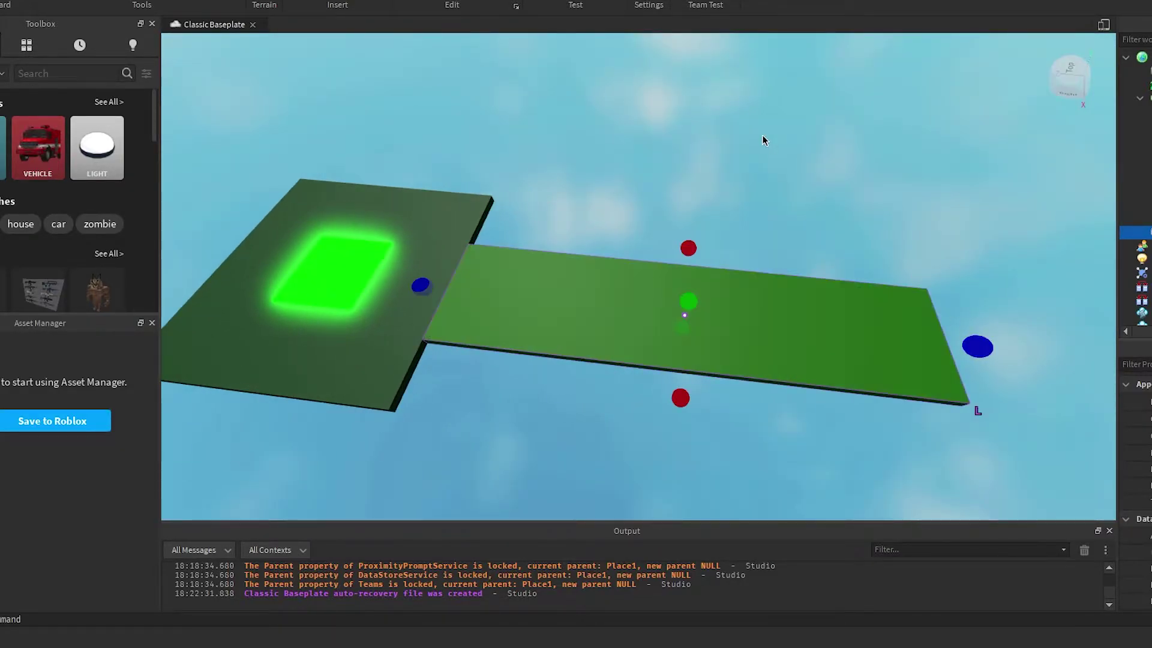
right_click_drag(763, 138, 626, 234)
scroll(626, 234, "up", 5)
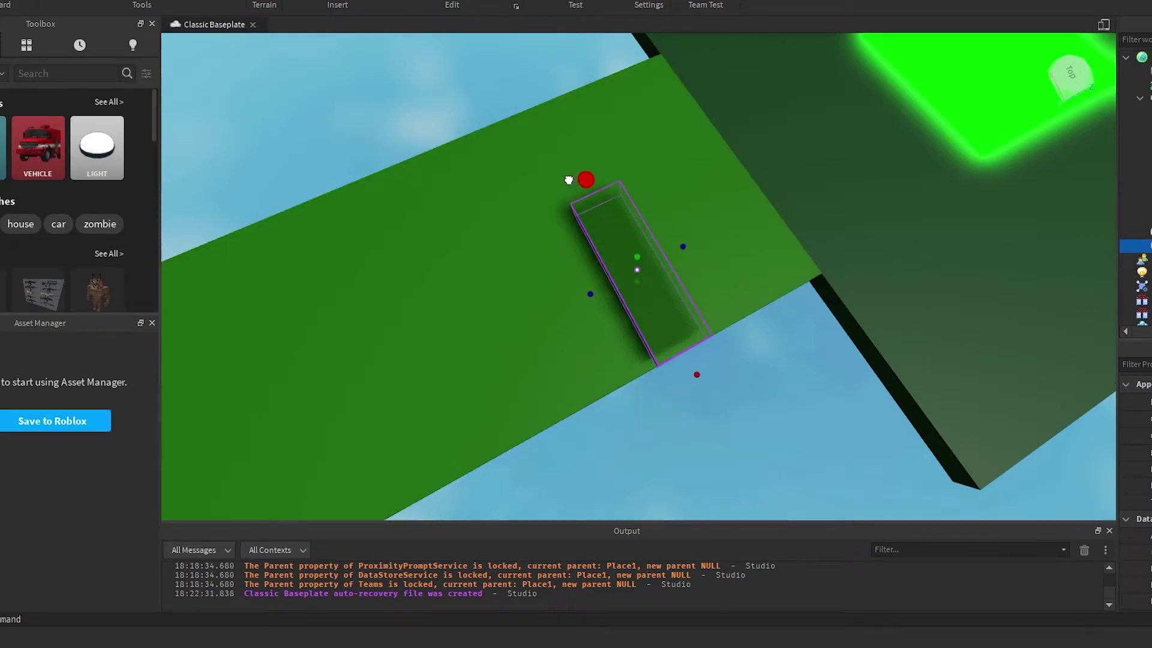
- Stretch the new block across the full width of the path and give it the Really red colour and Neon material
left_click_drag(570, 181, 489, 97)
right_click_drag(489, 97, 497, 100)
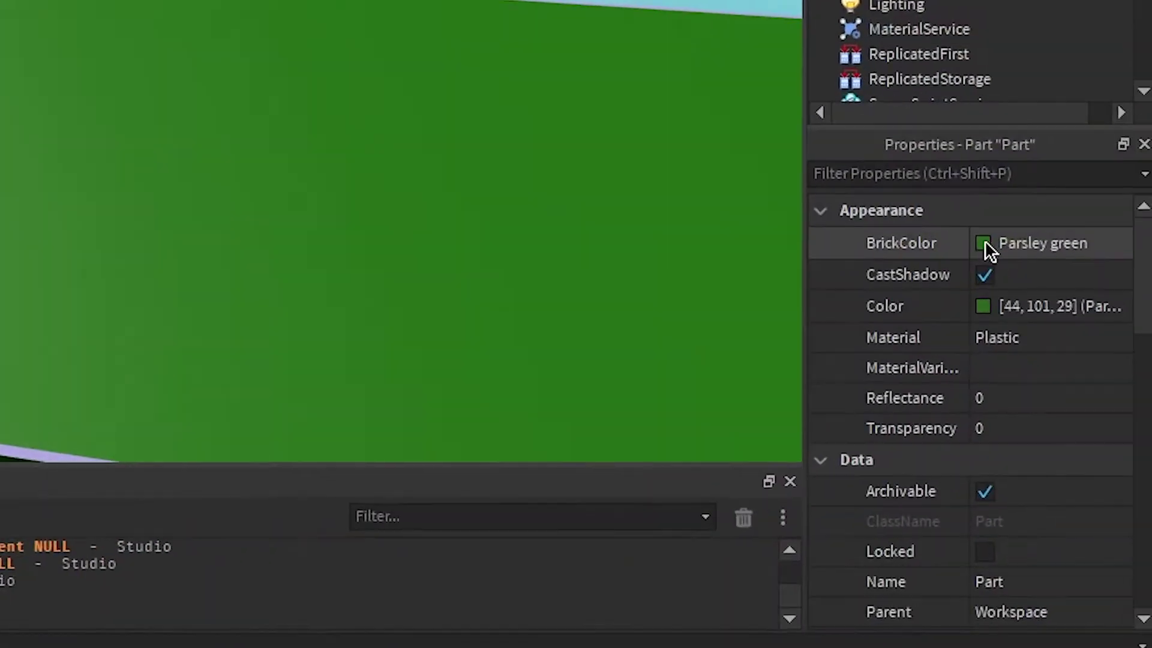
left_click(984, 243)
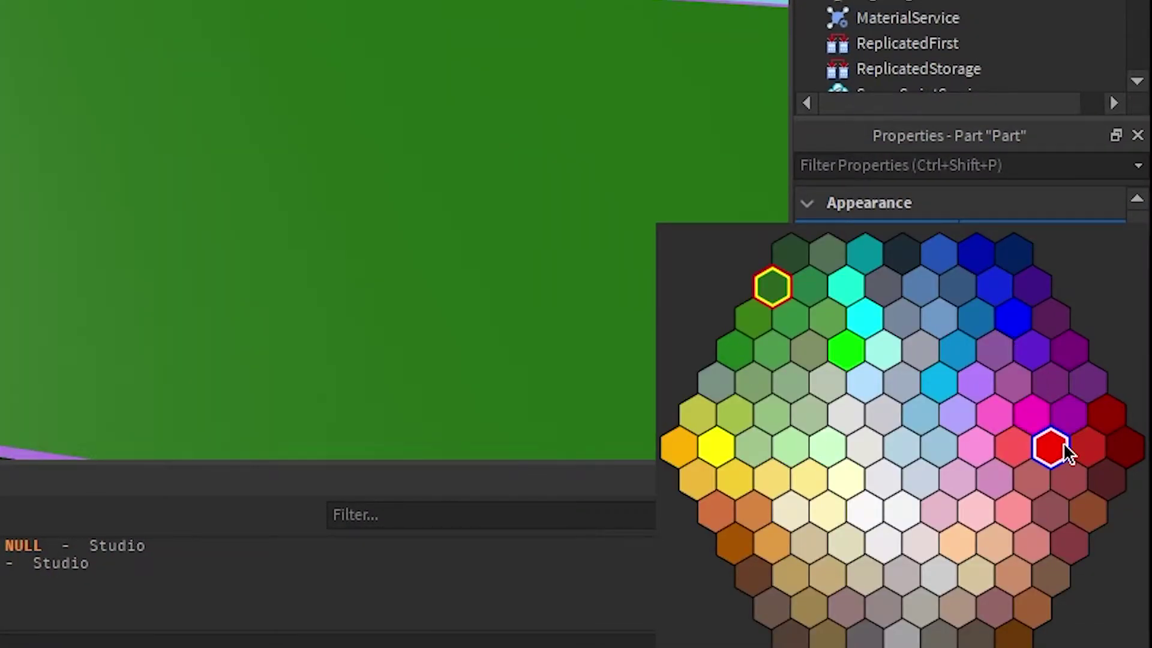
left_click(1074, 444)
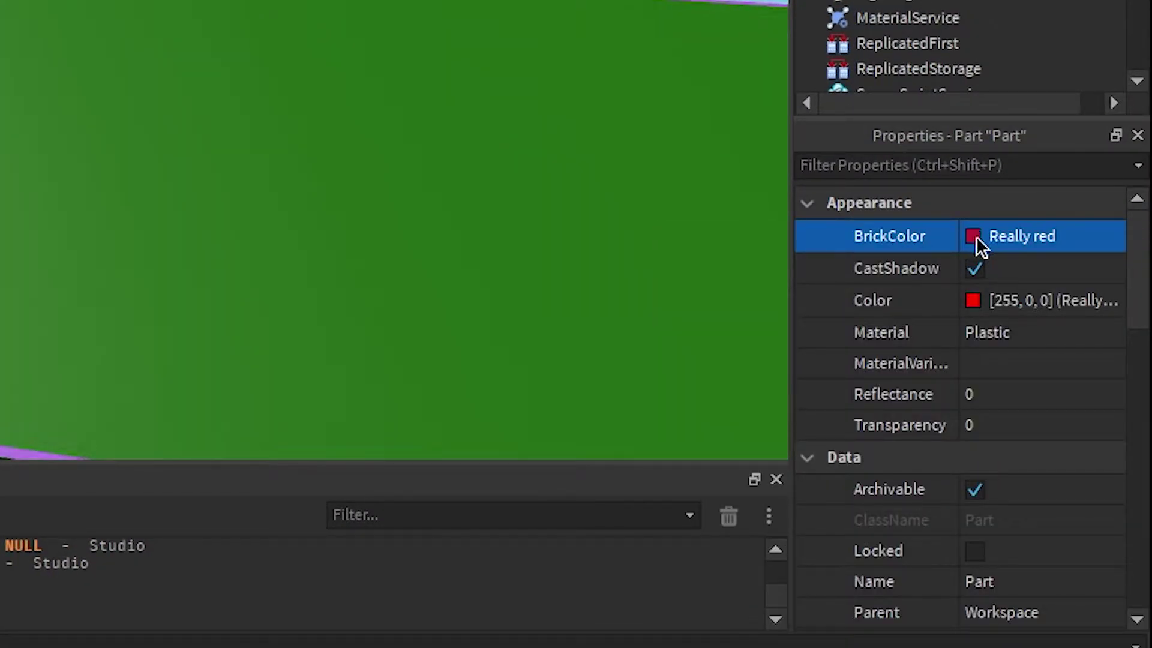
left_click(1045, 336)
key("n")
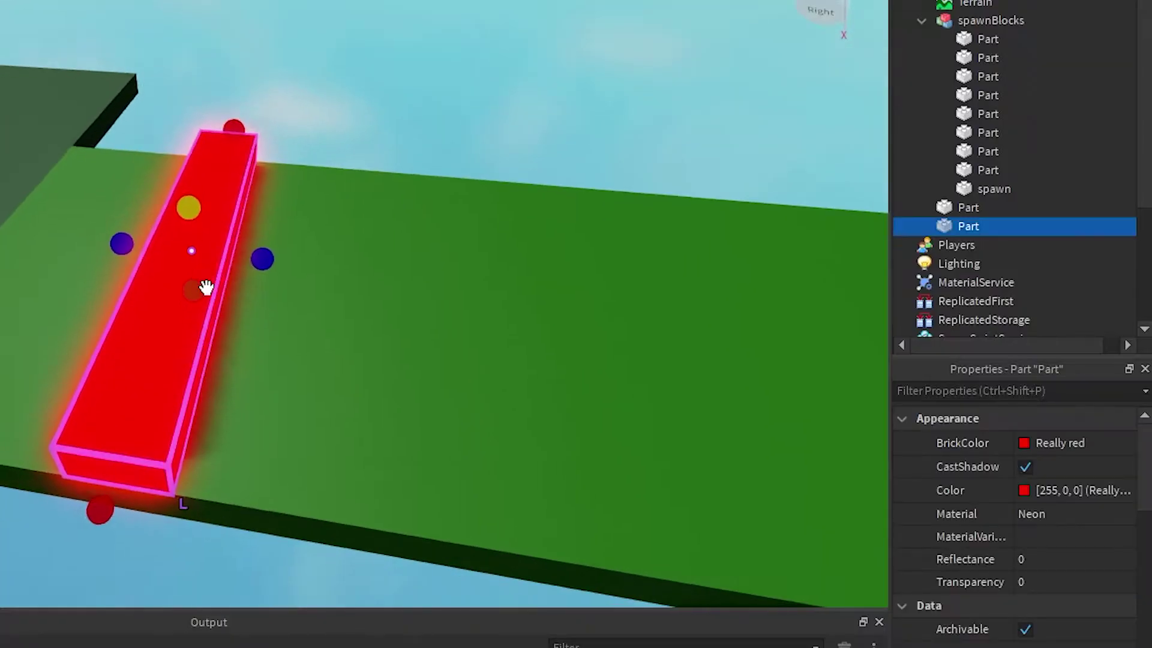
- Add a script to the red block and start its handler with script.Parent.Touched:Connect(function(hit)
scroll(206, 288, "up", 3)
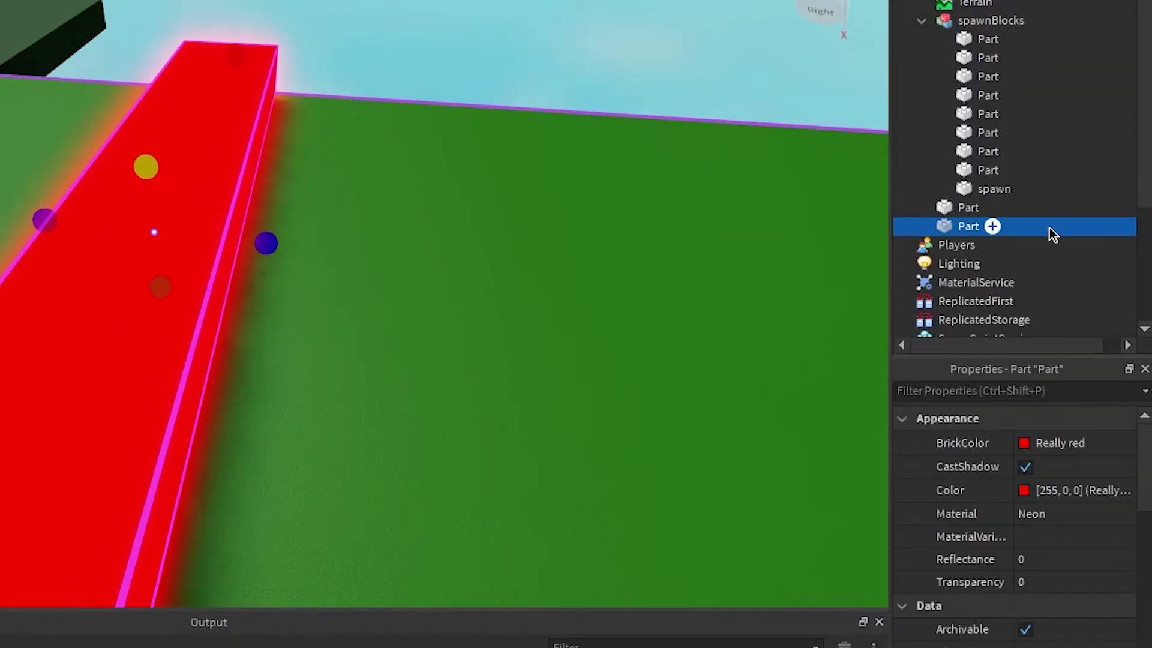
left_click(992, 226)
left_click(1007, 320)
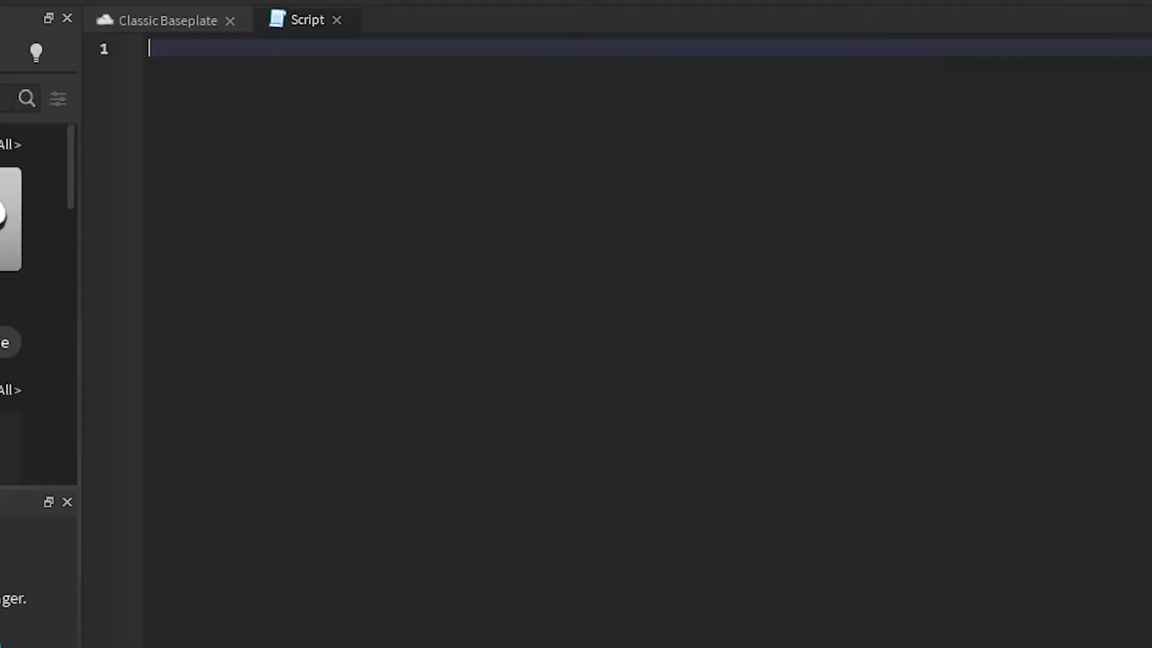
type("script.Parent.Touched:Connect(function())")
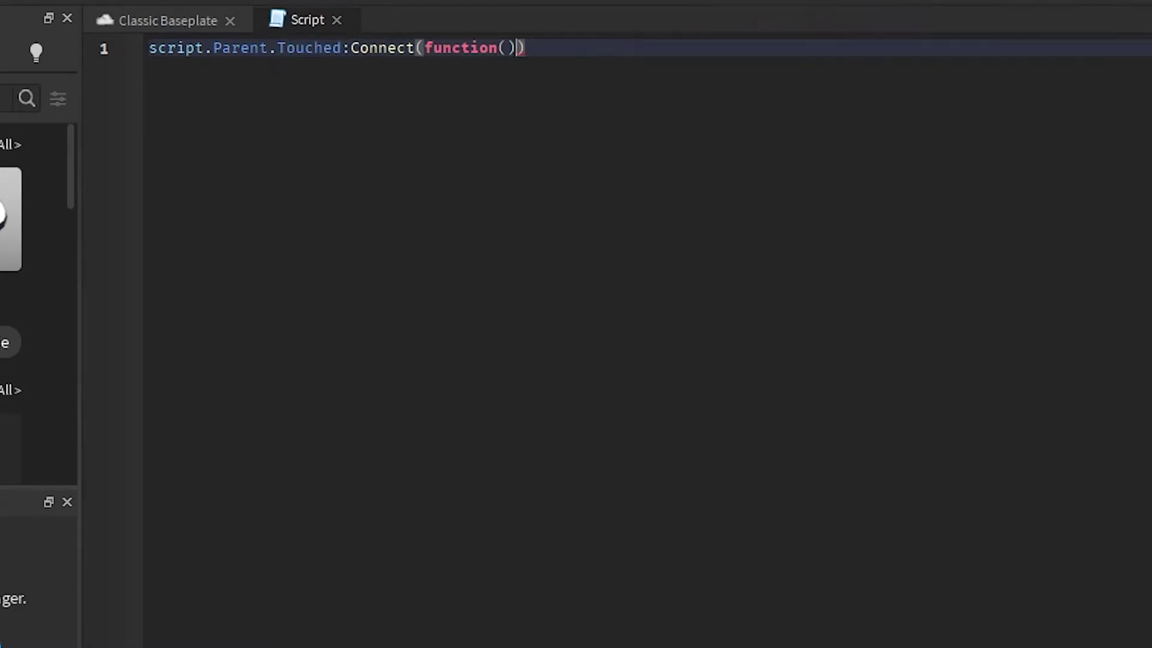
key("BackSpace")
type("hit")
key("Right")
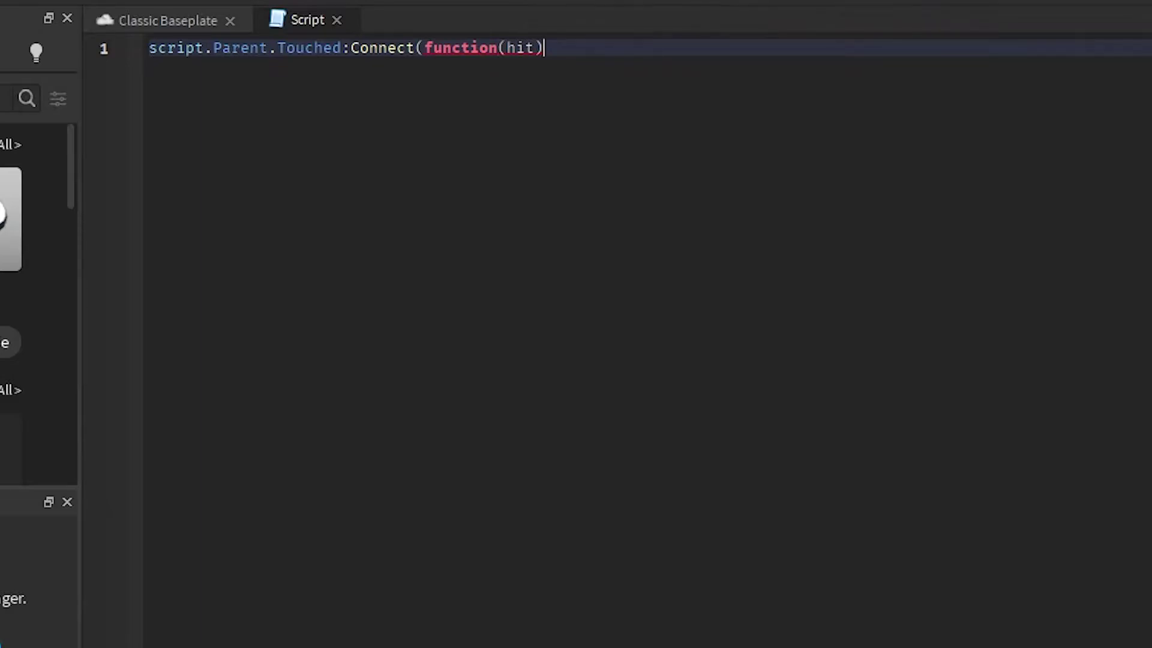
- Inside the touch handler, add the condition if hit.Parent:FindFirstChild("Humanoid") then
key("Return")
type("if hit.Parent:F")
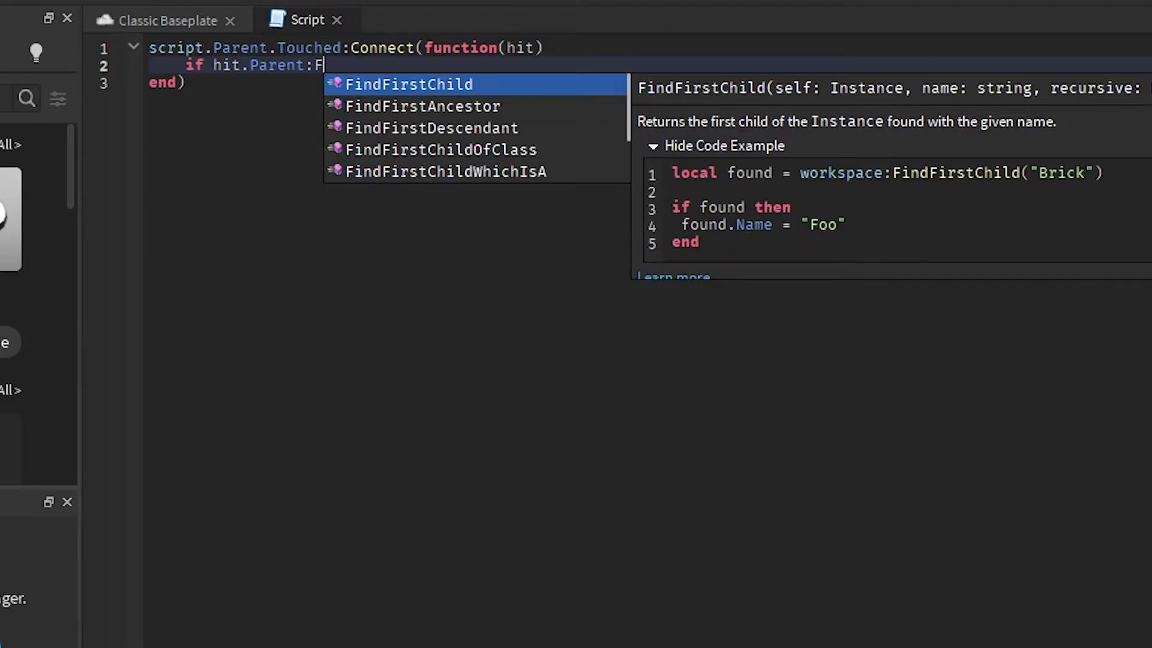
key("Tab")
type("(\"Humanoid\")")
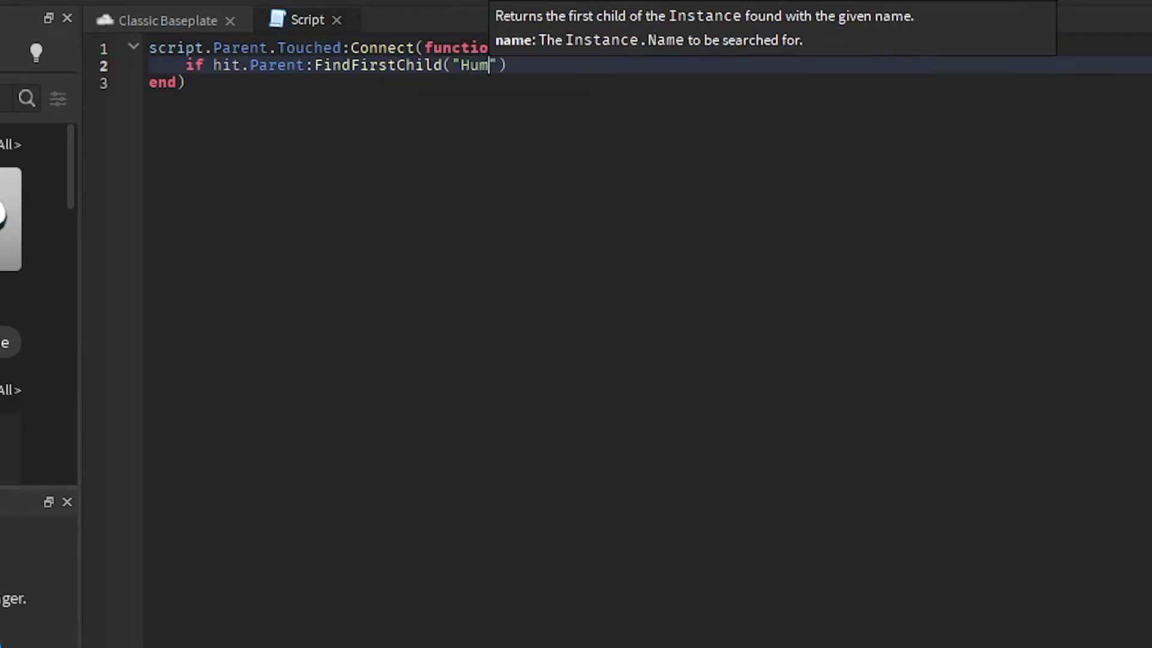
type(" then")
key("Return")
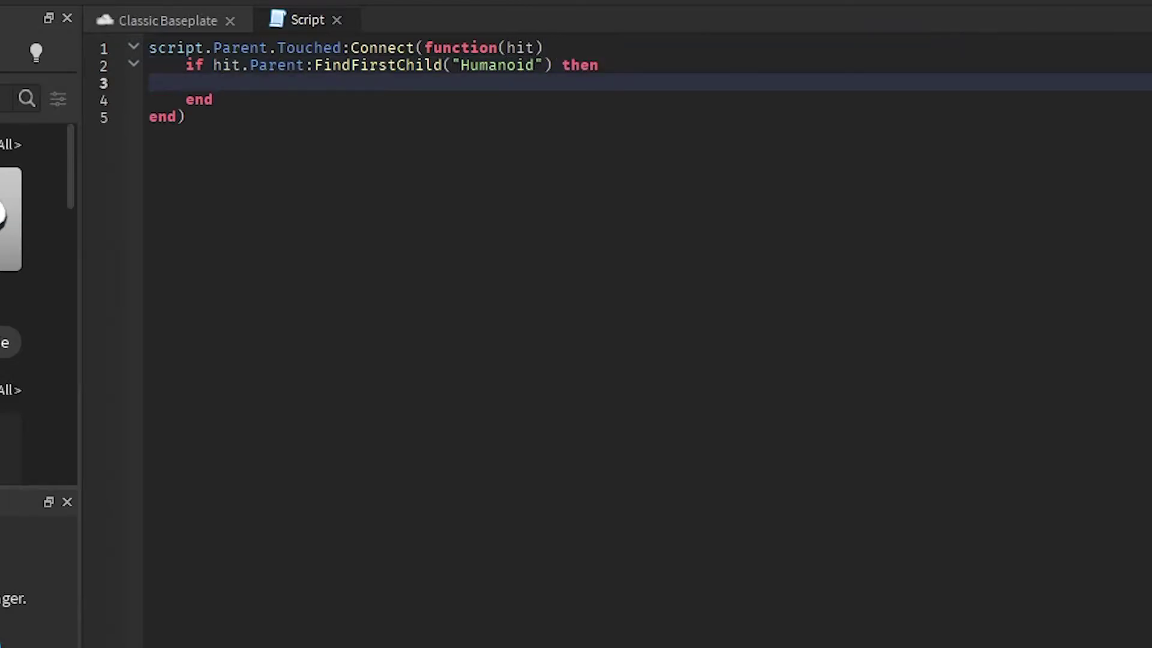
- Fill the condition's body with hit.Parent:FindFirstChild("Humanoid").Health = 0, reusing the expression from the condition, and close the script
left_click_drag(226, 69, 561, 69)
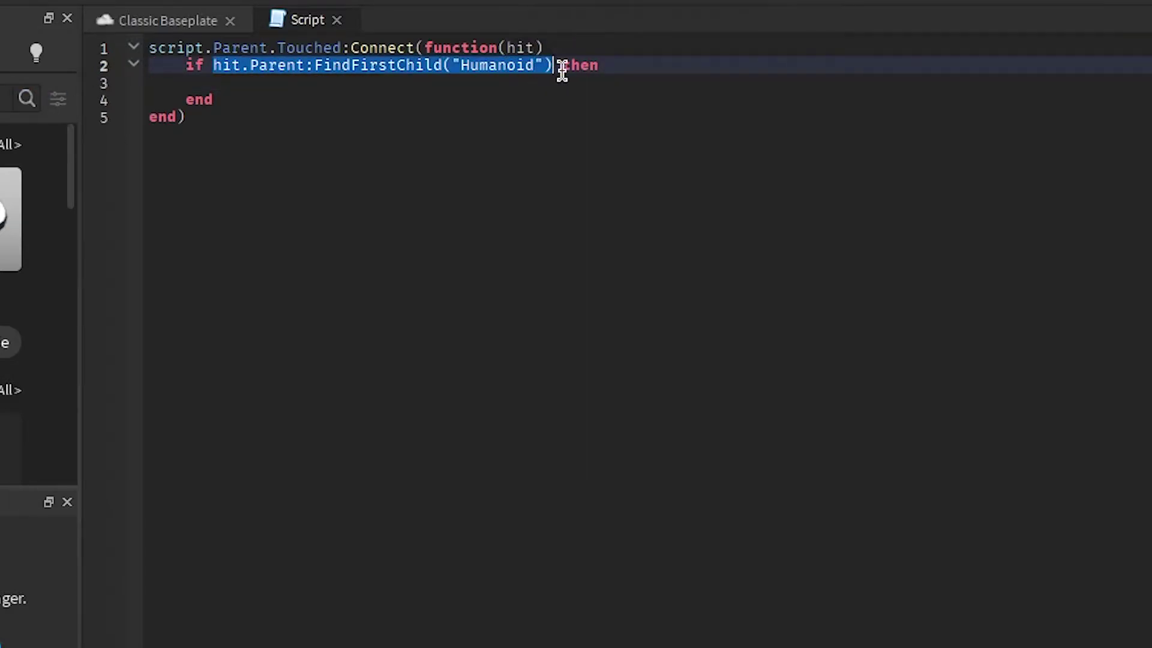
left_click(567, 82)
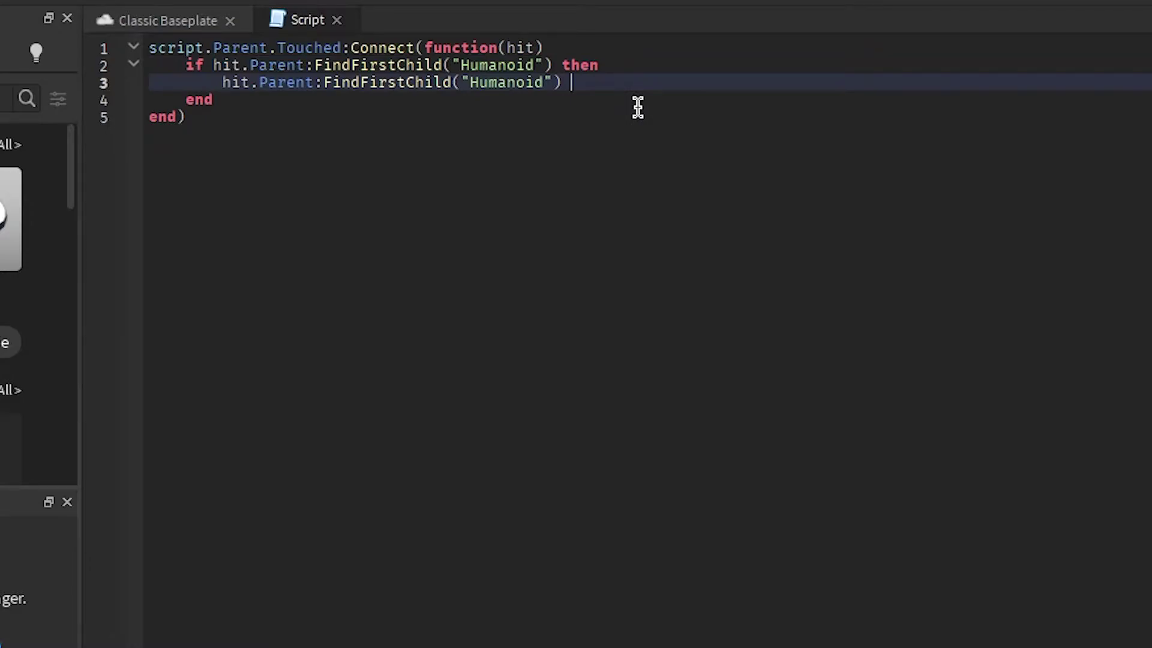
type(".Health = 0")
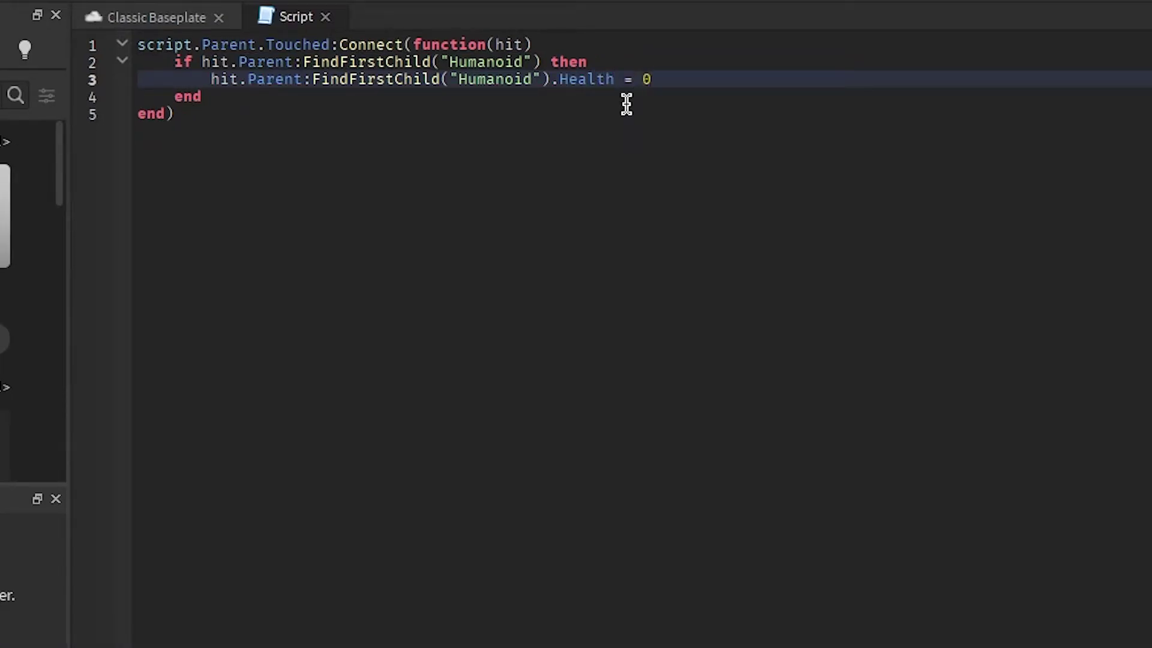
left_click(322, 16)
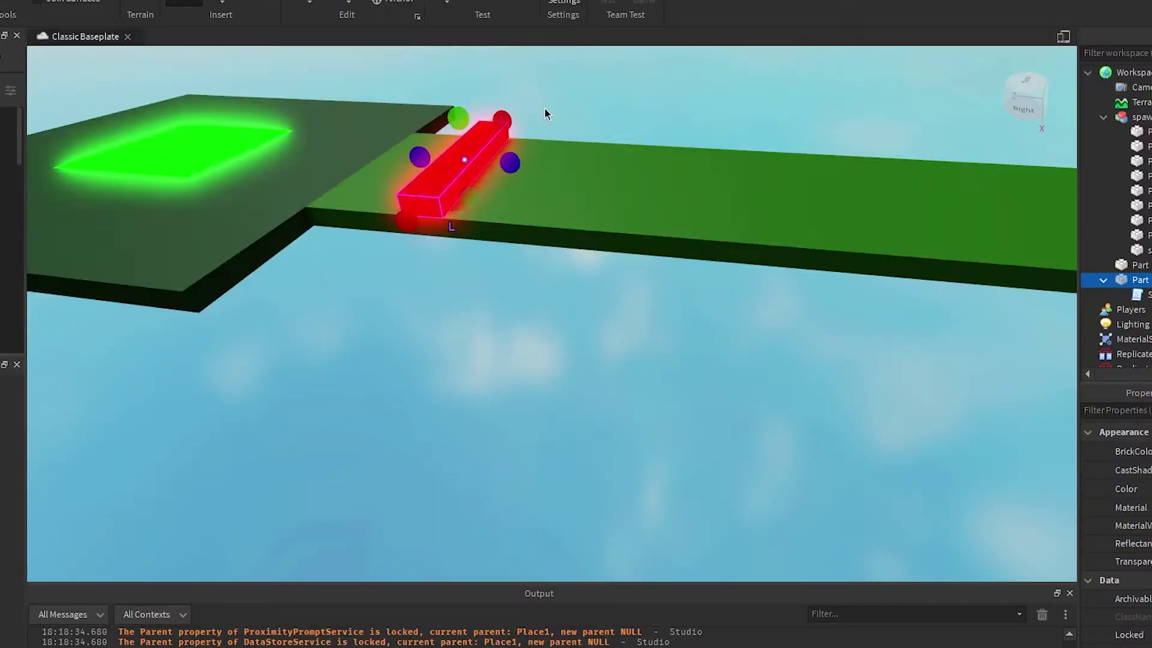
- Select the spawn platform, green path and red block together and anchor them
left_click(589, 113)
right_click_drag(589, 113, 589, 113)
scroll(589, 113, "down", 5)
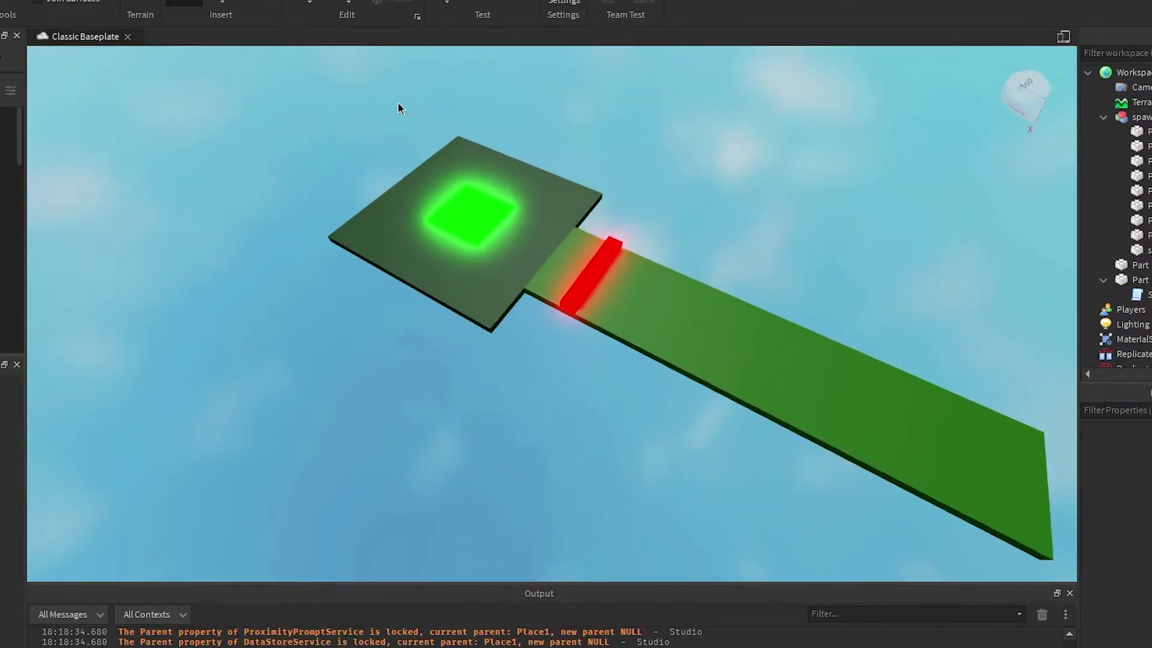
scroll(360, 106, "down", 2)
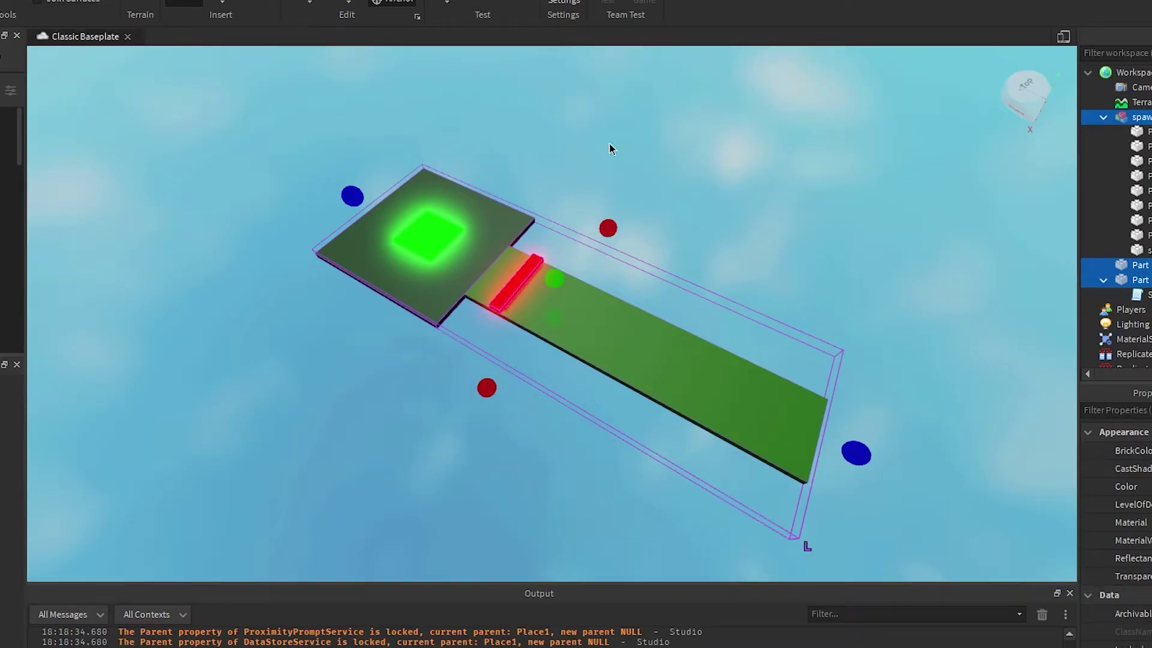
- Turn on grid snapping for moves and set the increment to 12 studs
left_click(591, 309)
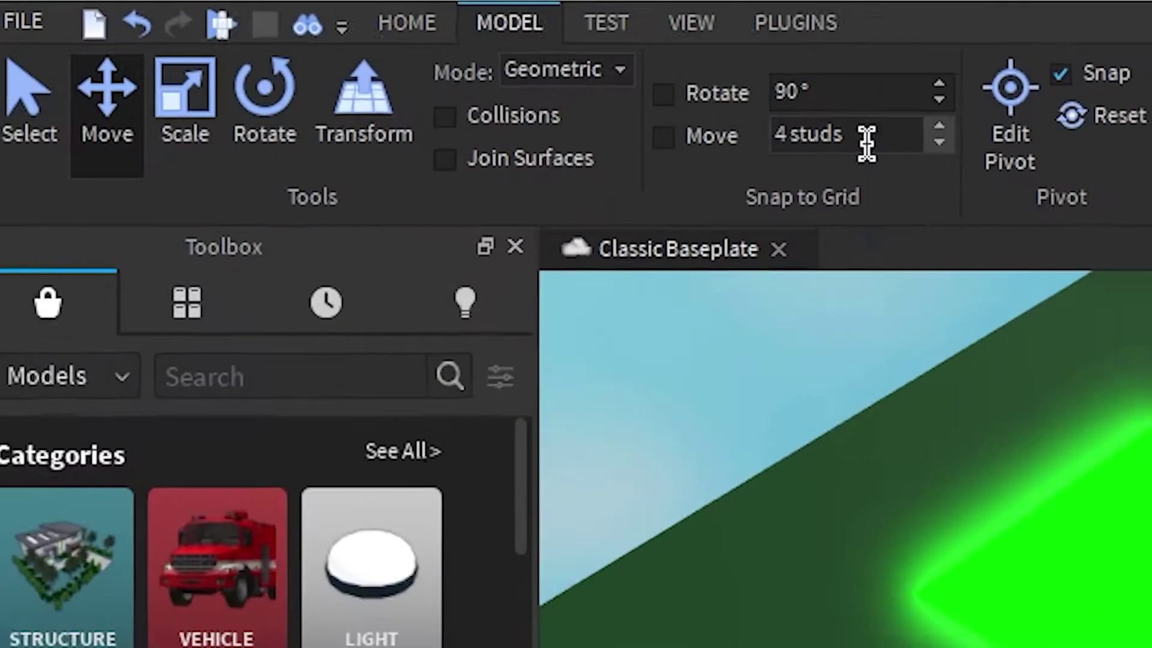
left_click(729, 137)
left_click(860, 139)
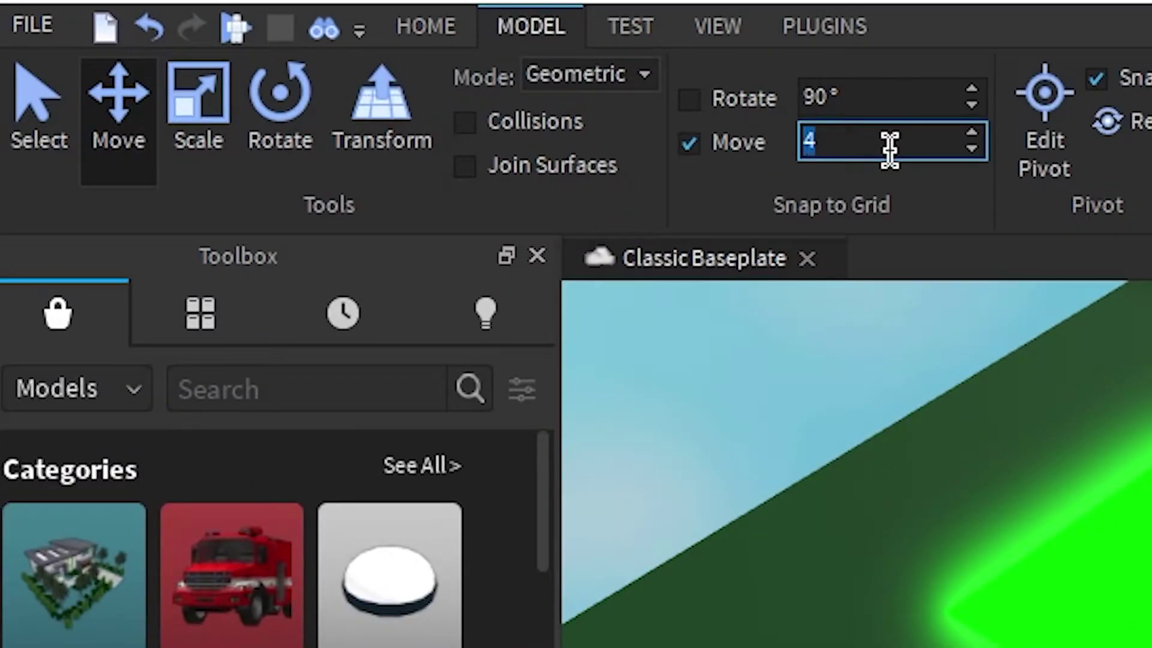
type("6")
key("Return")
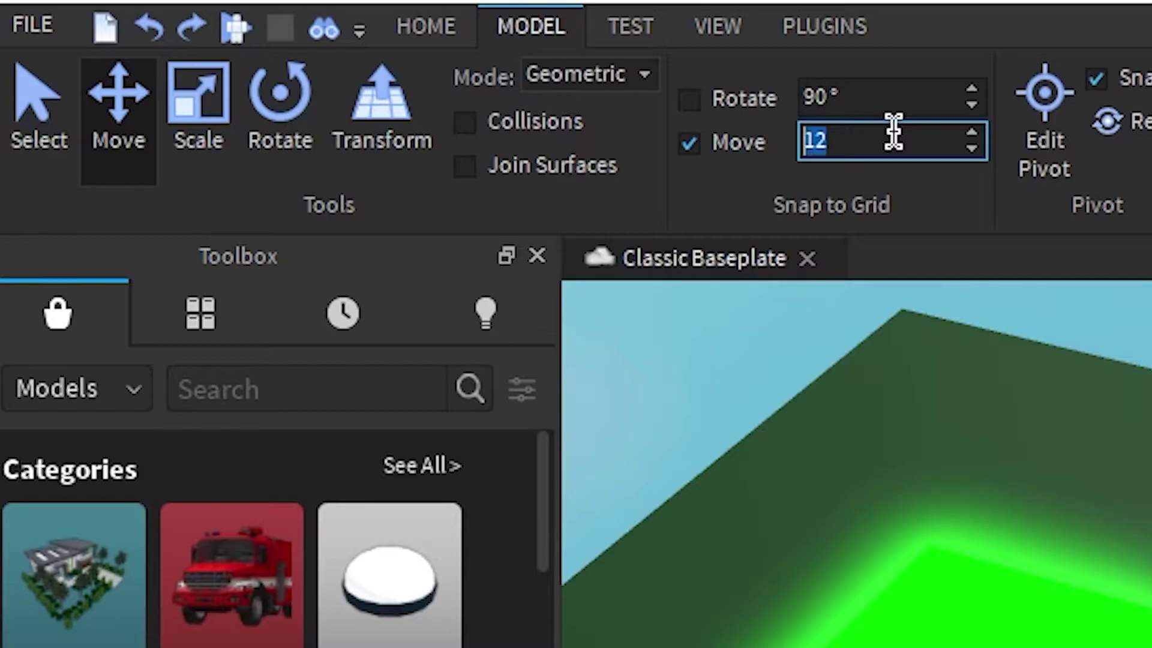
- Duplicate the red block four times along the blue axis, evenly spaced, with the last copy just past the path's end
left_click_drag(540, 337, 690, 365)
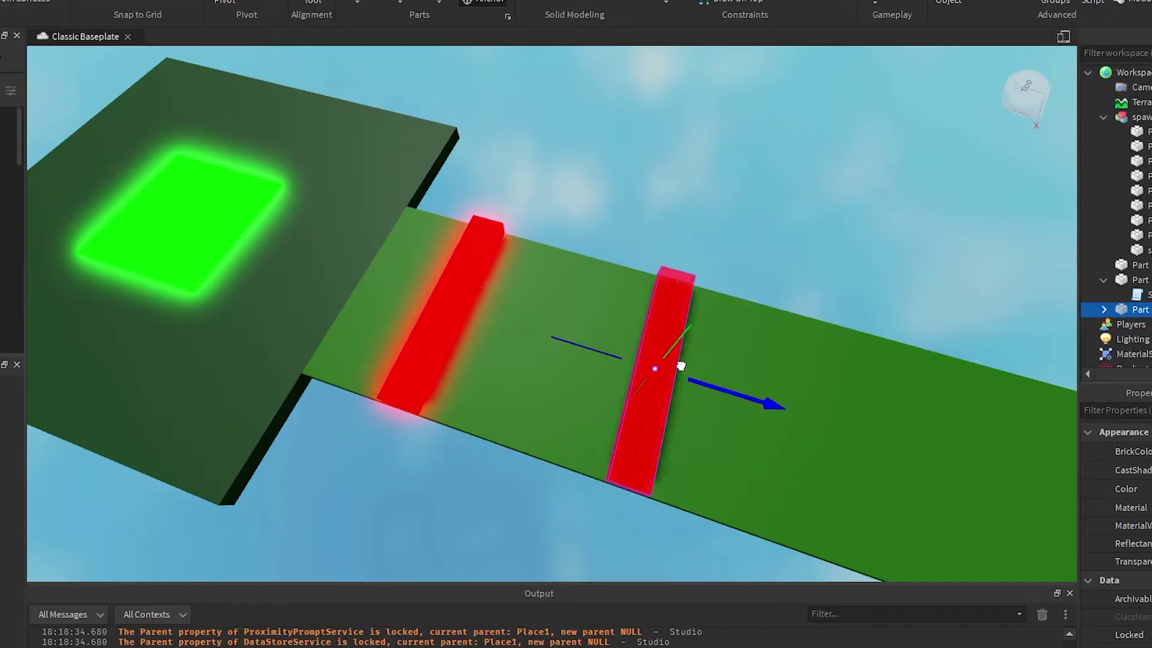
right_click_drag(720, 365, 720, 366)
left_click_drag(618, 340, 707, 357)
right_click_drag(707, 357, 706, 358)
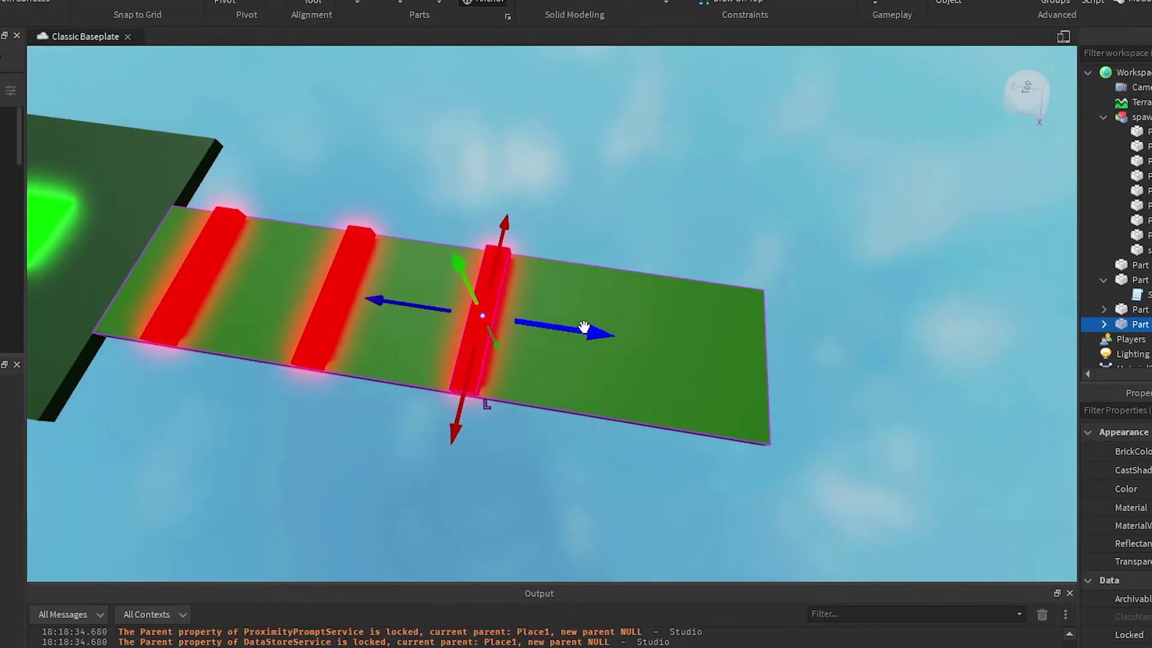
key("ctrl+d")
left_click_drag(583, 327, 684, 364)
right_click_drag(683, 364, 684, 364)
key("ctrl+d")
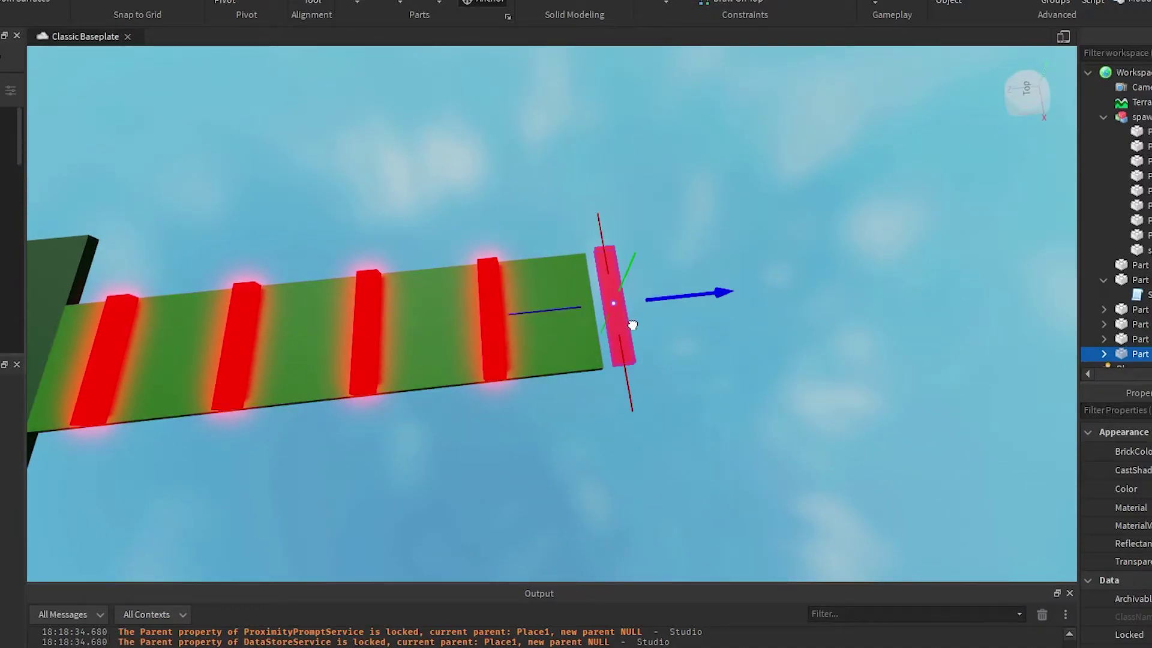
- Stretch the green path's far end along the blue axis so it extends beyond the last red block
left_click(555, 295)
key("ctrl+3")
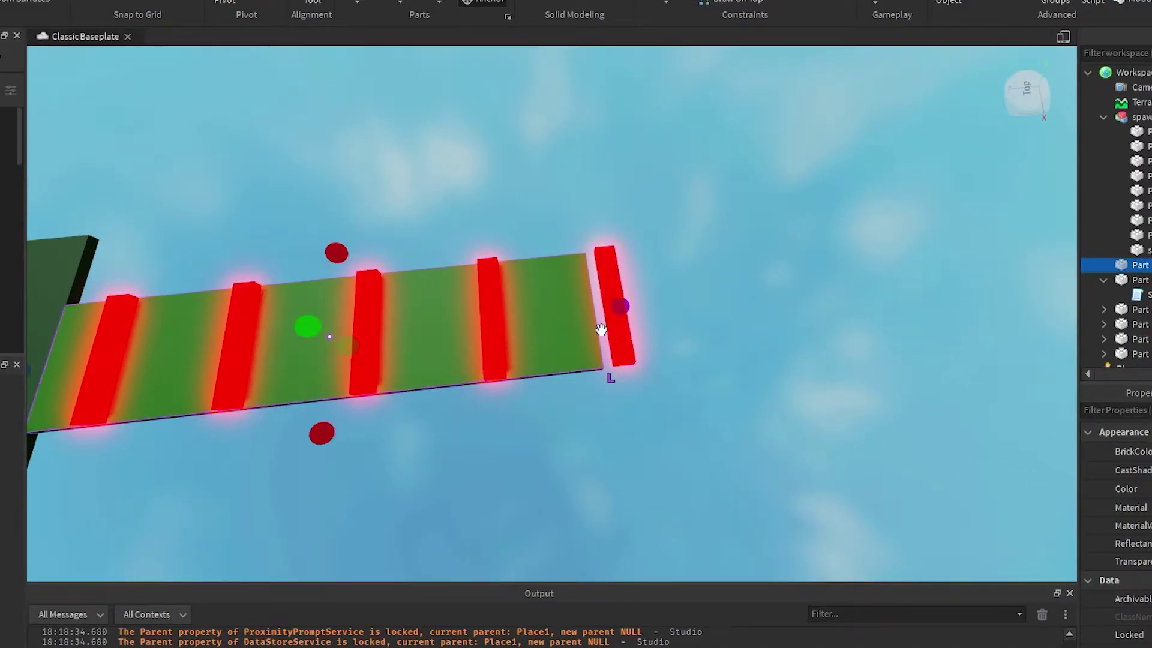
left_click_drag(621, 304, 739, 294)
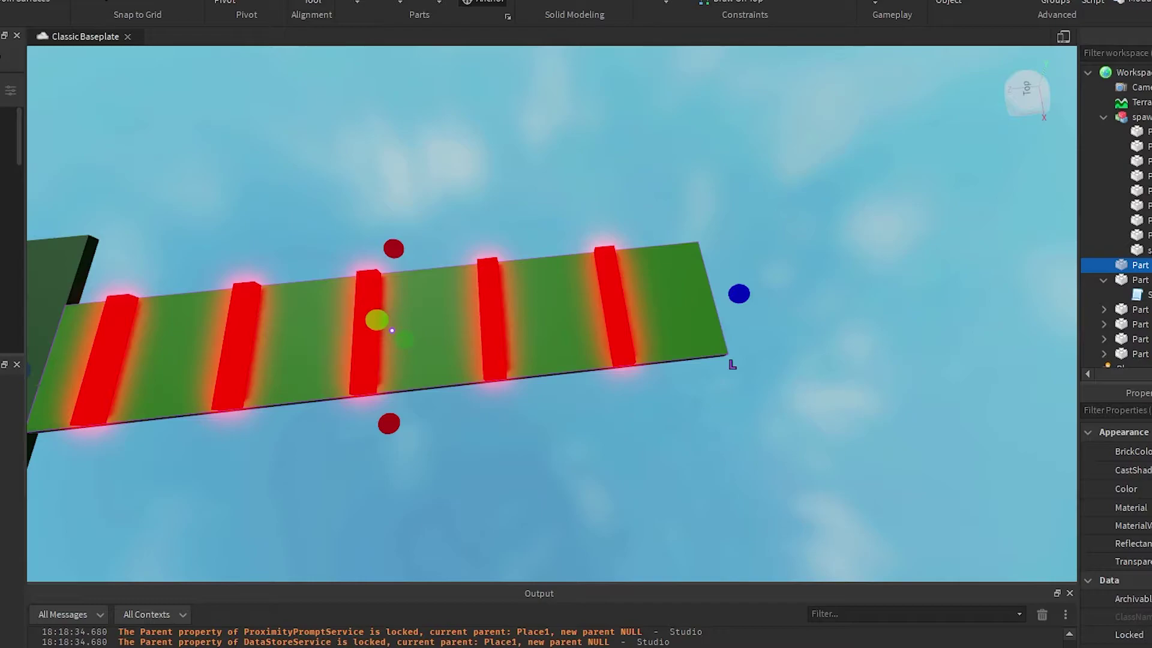
- Duplicate the spawnBlocks platform and move the copy to the far end of the path, flush against it
right_click_drag(461, 154, 387, 264)
left_click(385, 263)
scroll(387, 264, "down", 5)
key("ctrl+2")
right_click_drag(271, 224, 273, 240)
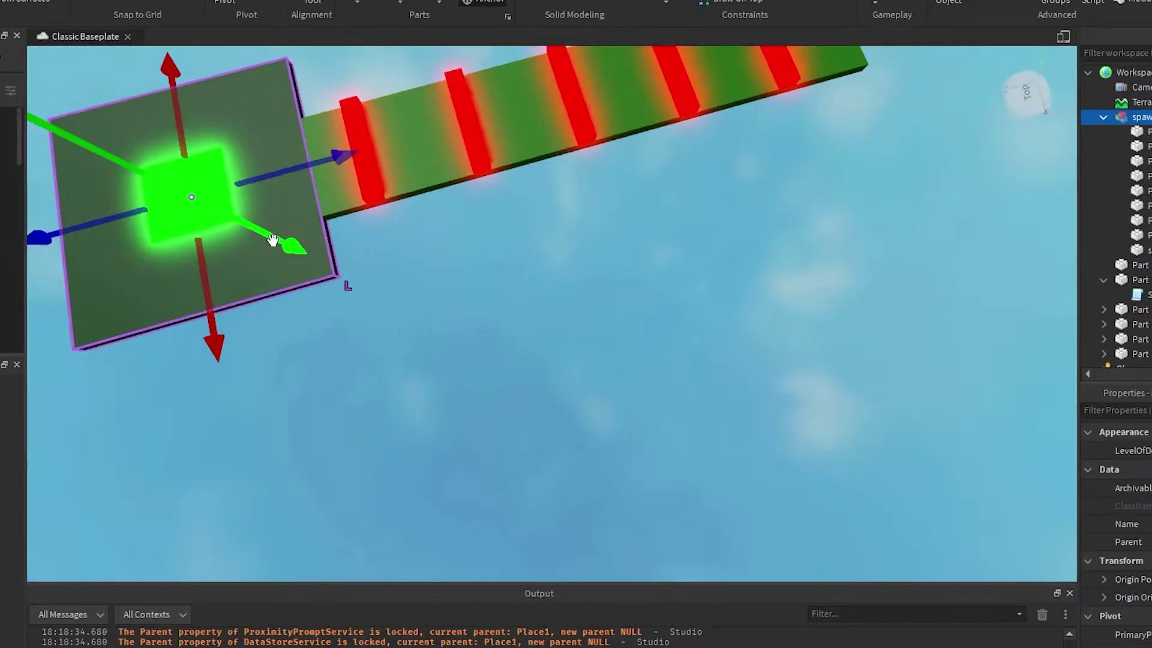
left_click_drag(288, 176, 274, 166)
right_click_drag(288, 177, 274, 158)
left_click_drag(275, 166, 721, 348)
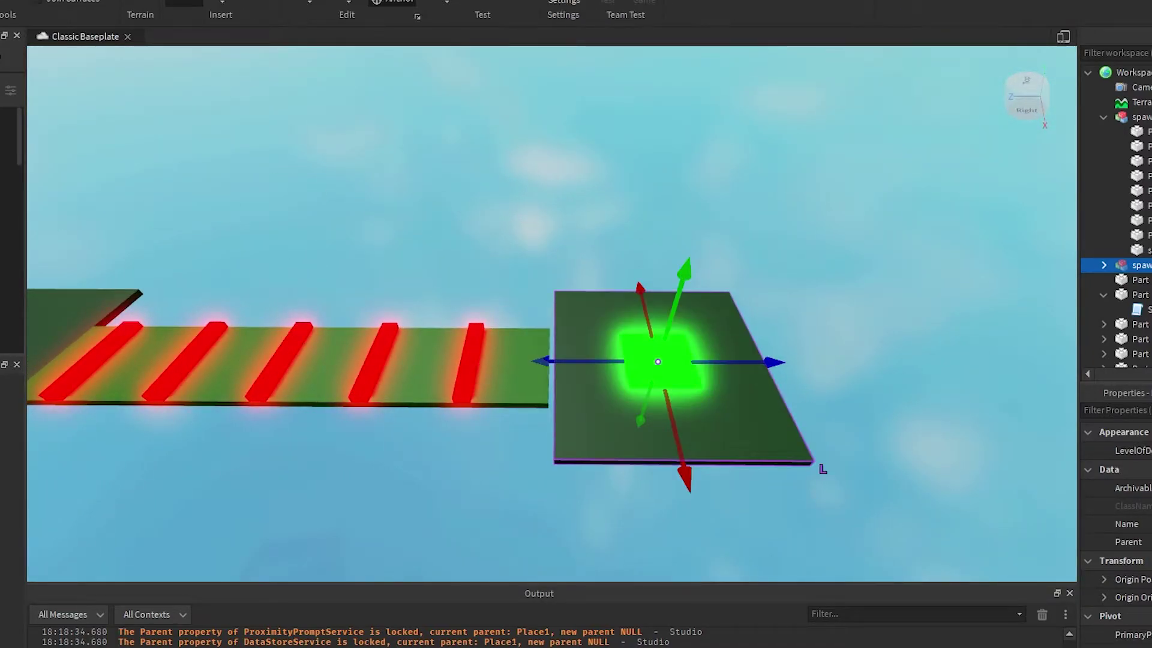
left_click_drag(561, 361, 556, 360)
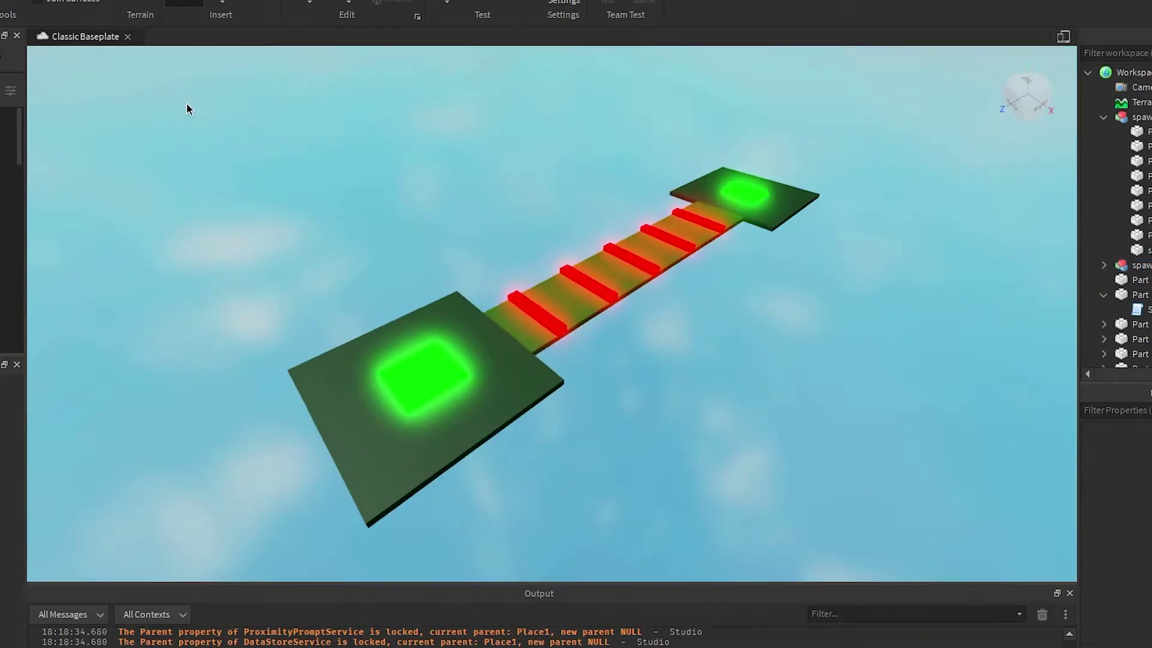
- Select both platforms, the path and all red blocks, anchor them, and start a playtest
left_click_drag(188, 108, 910, 576)
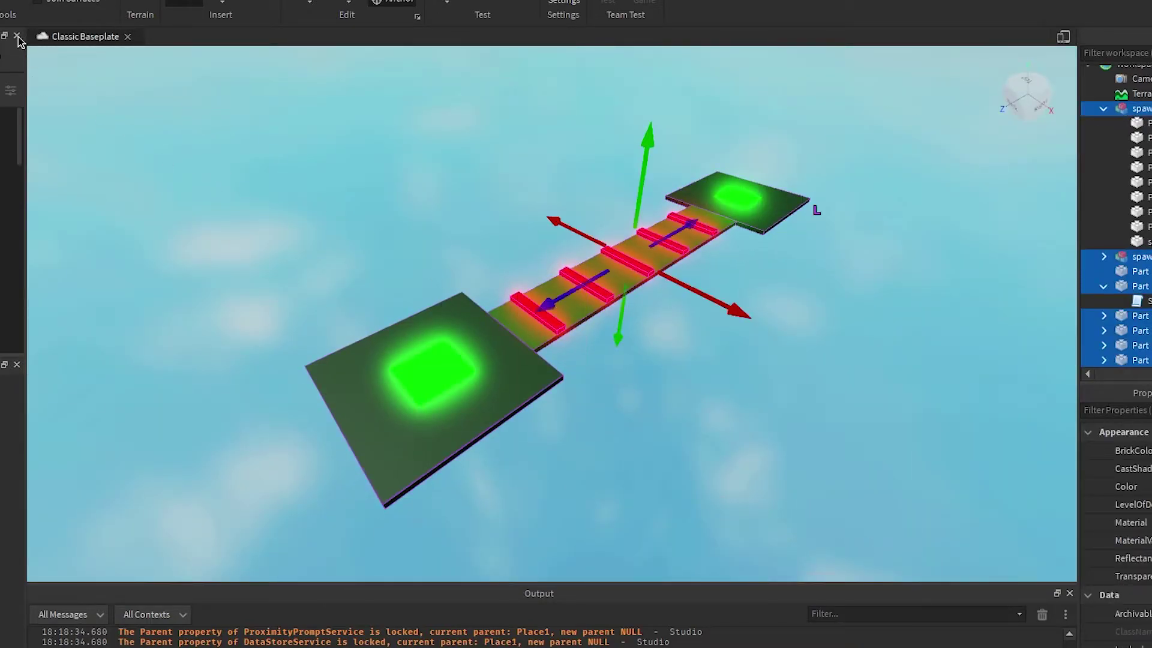
left_click(415, 129)
key("w")
right_click_drag(415, 130, 421, 120)
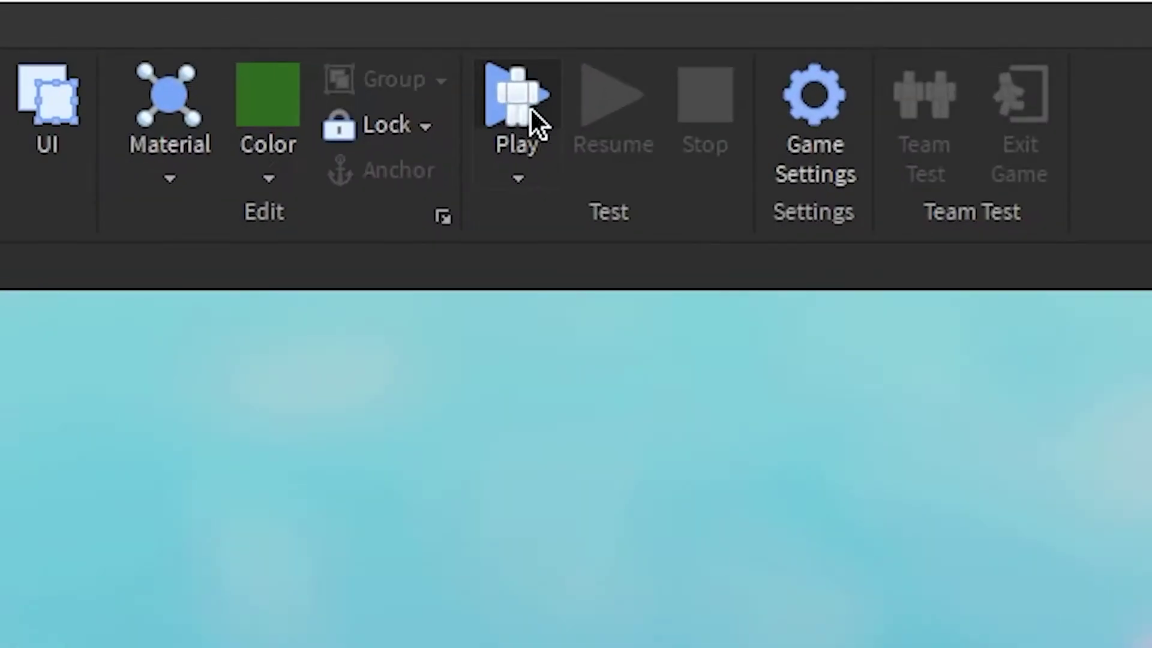
left_click(506, 103)
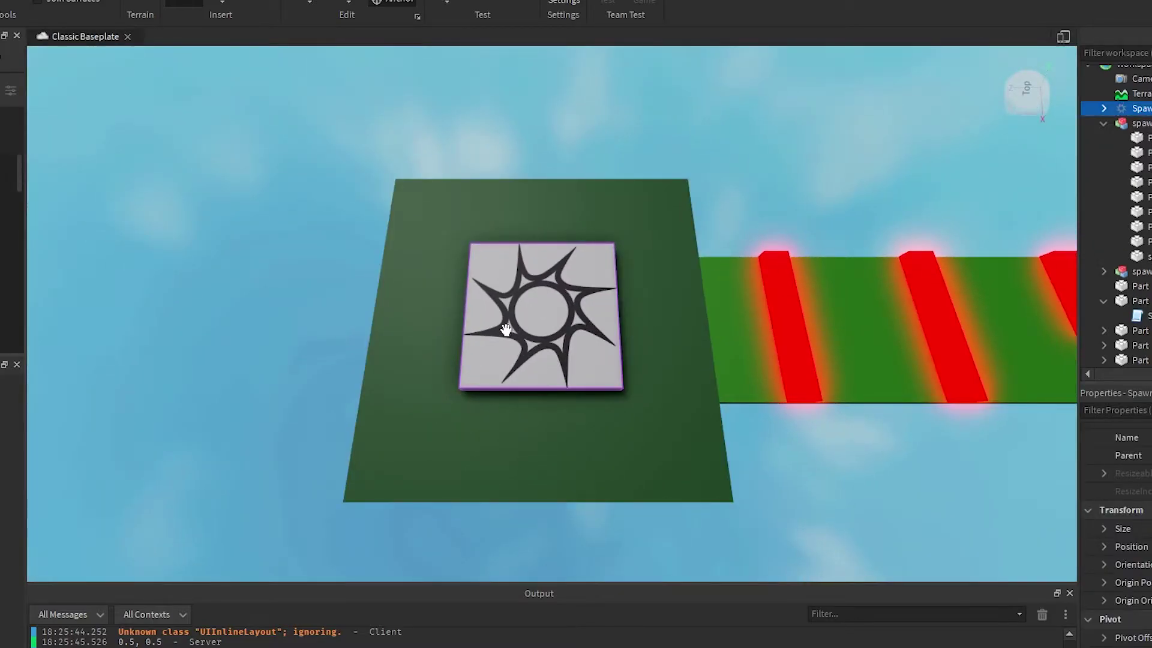
- Position the spawn location on the first platform's centre tile and hide it by deleting its decal and making it transparent
left_click_drag(508, 330, 511, 355)
scroll(474, 248, "up", 1)
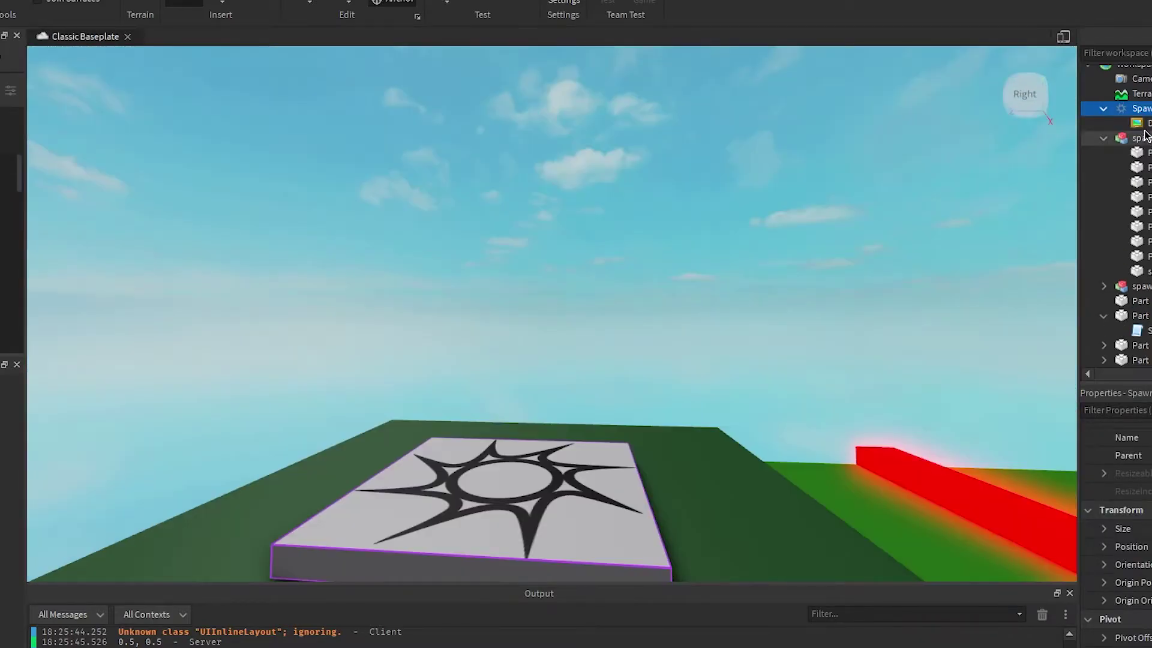
left_click(1139, 124)
key("Delete")
left_click(1133, 112)
left_click(1147, 562)
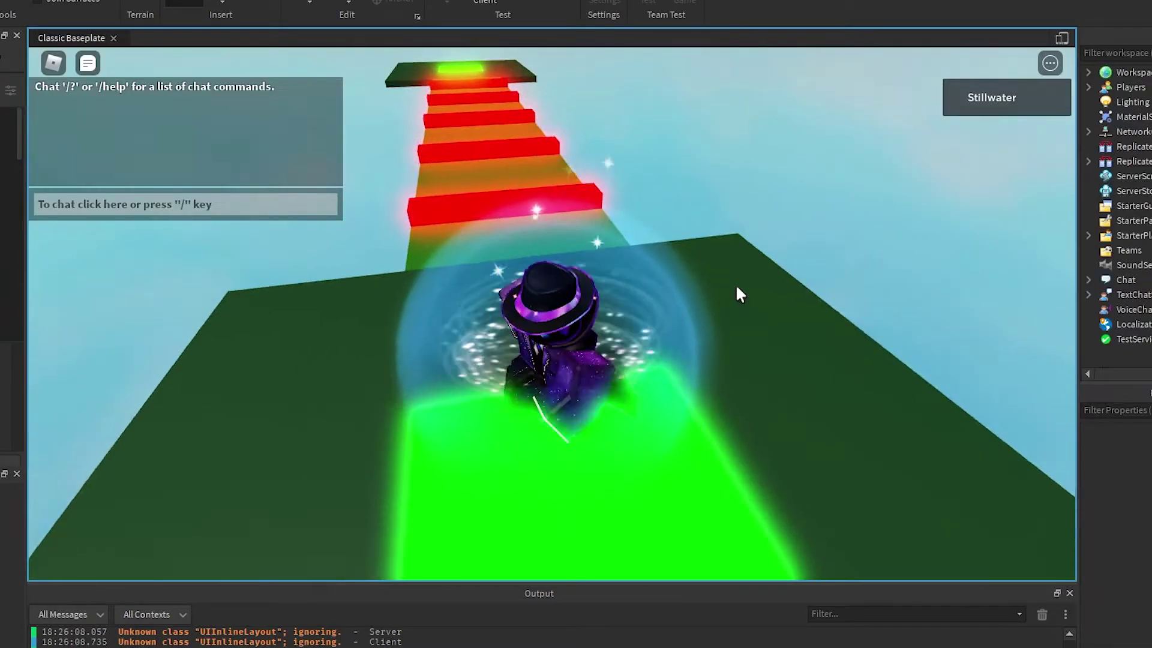
- Playtest the obby by walking the avatar off the spawn platform and jumping over the red kill blocks along the green path
key("w")
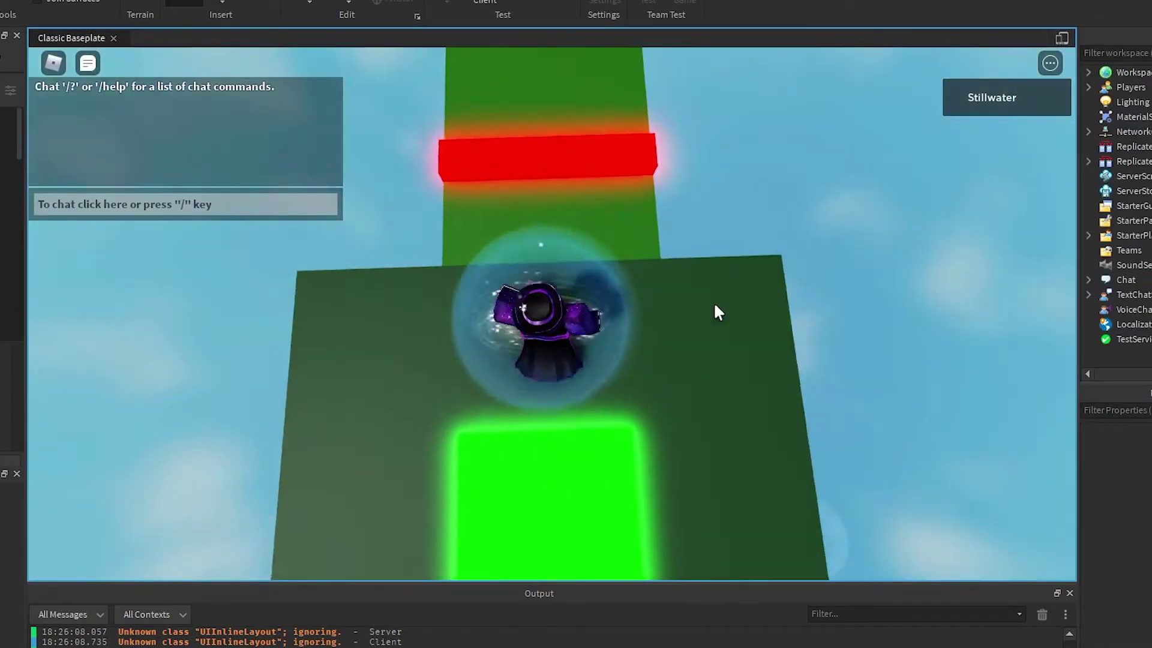
scroll(717, 312, "down", 10)
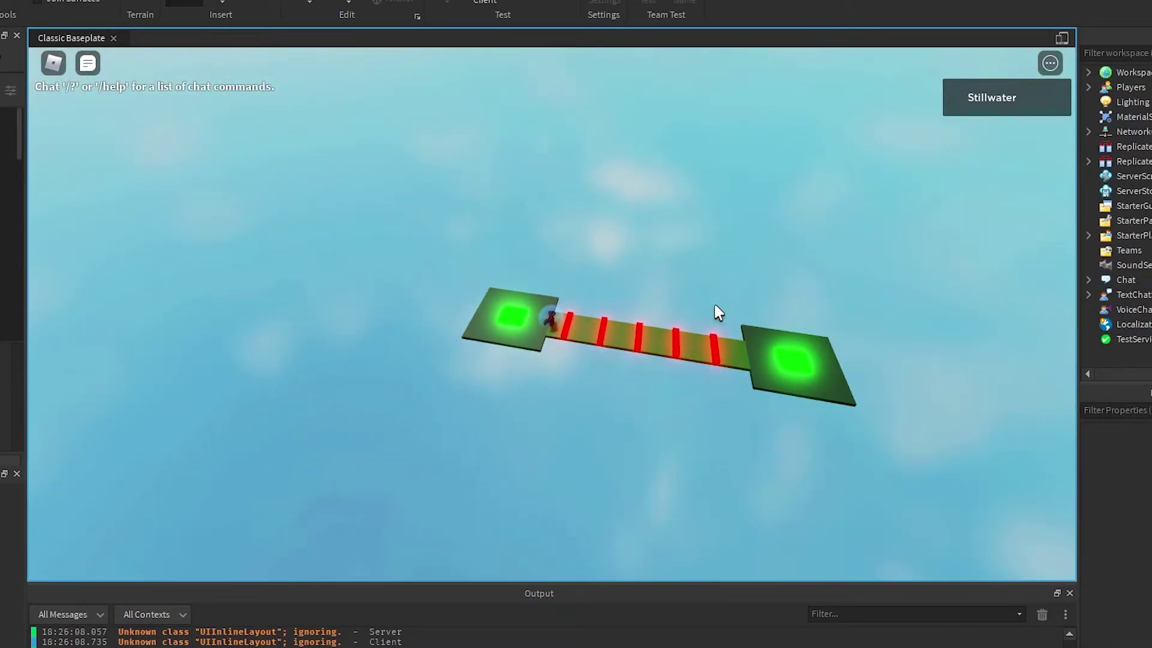
scroll(718, 312, "up", 10)
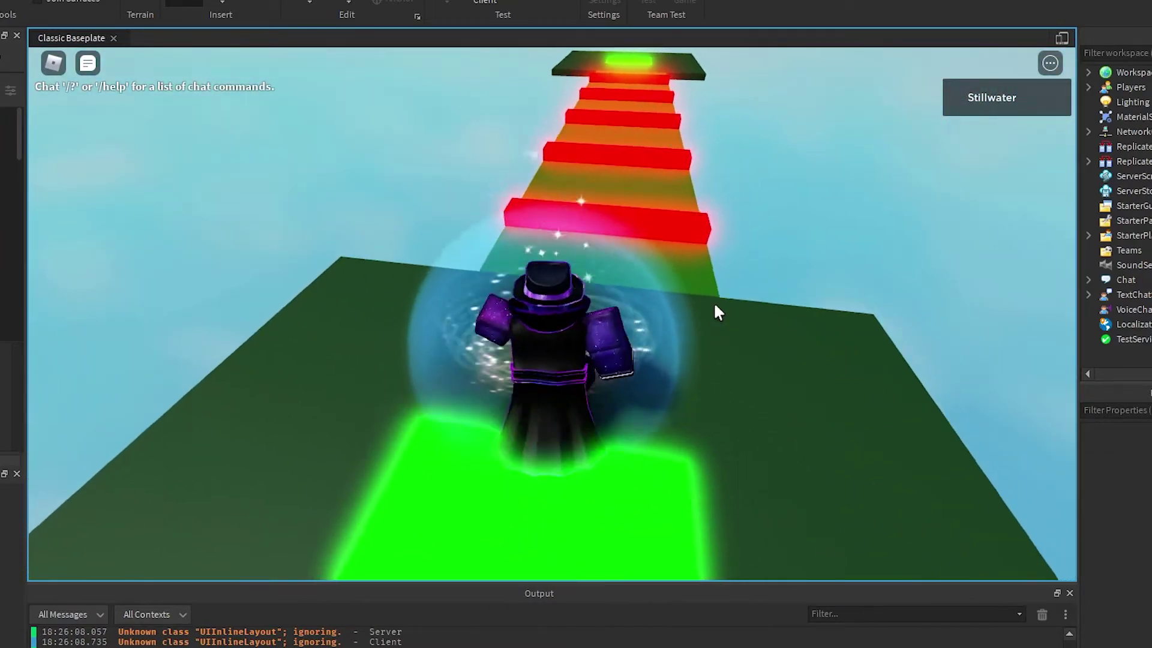
right_click_drag(718, 312, 718, 312)
key("w")
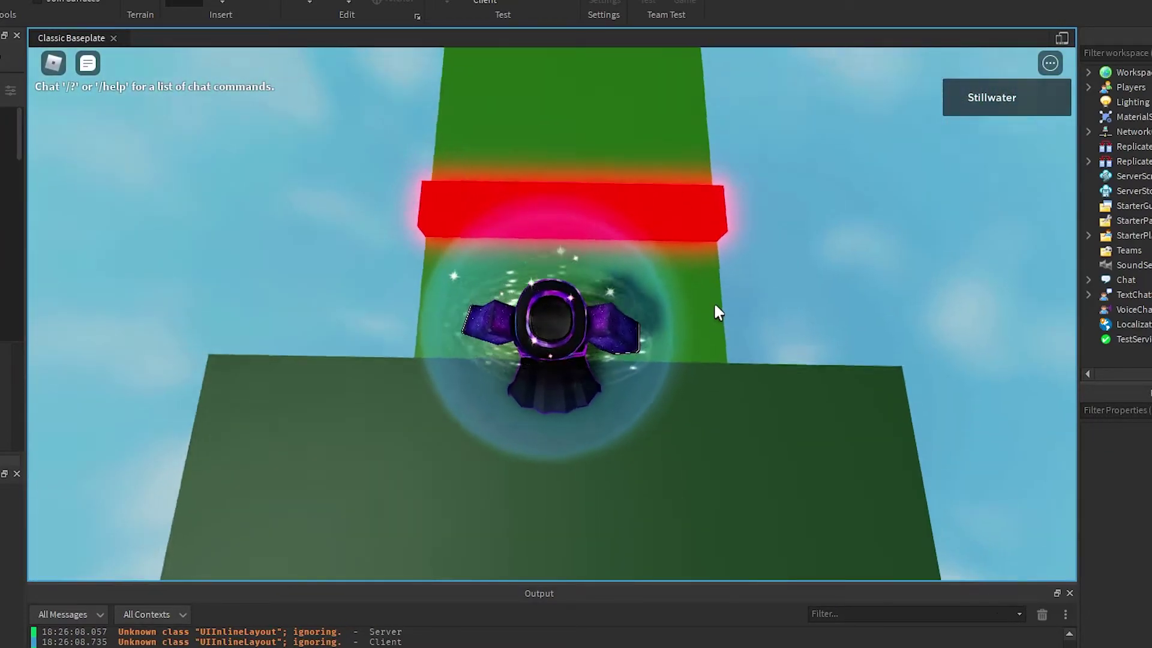
key("w")
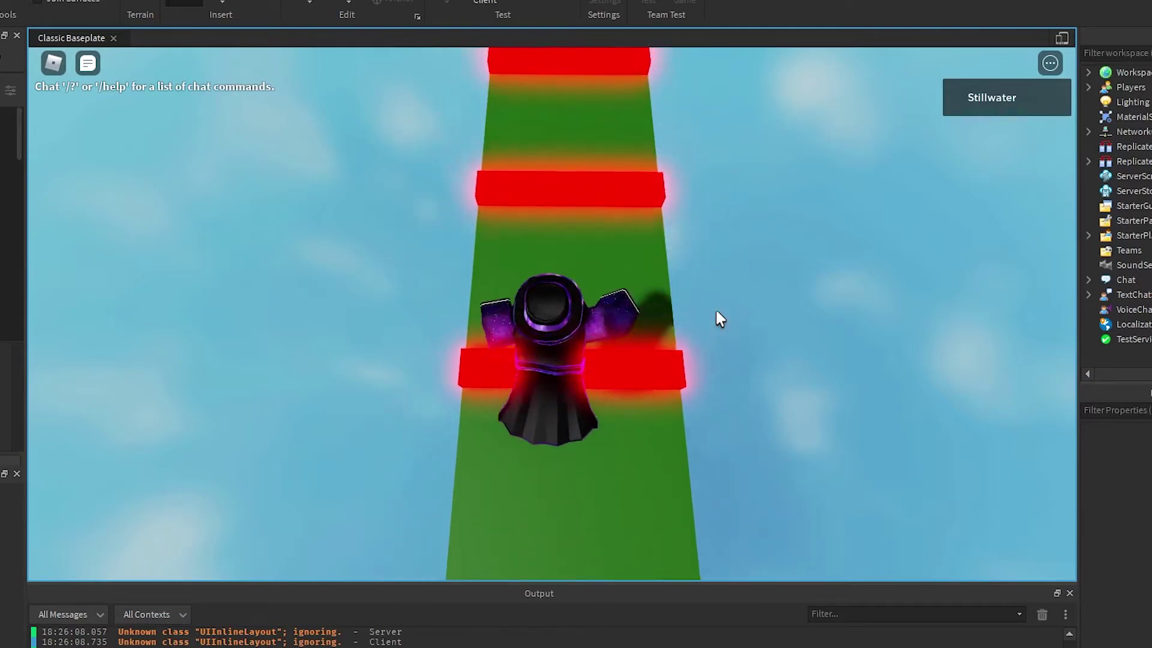
key("w")
key("space")
right_click_drag(716, 311, 715, 324)
key("d")
key("space")
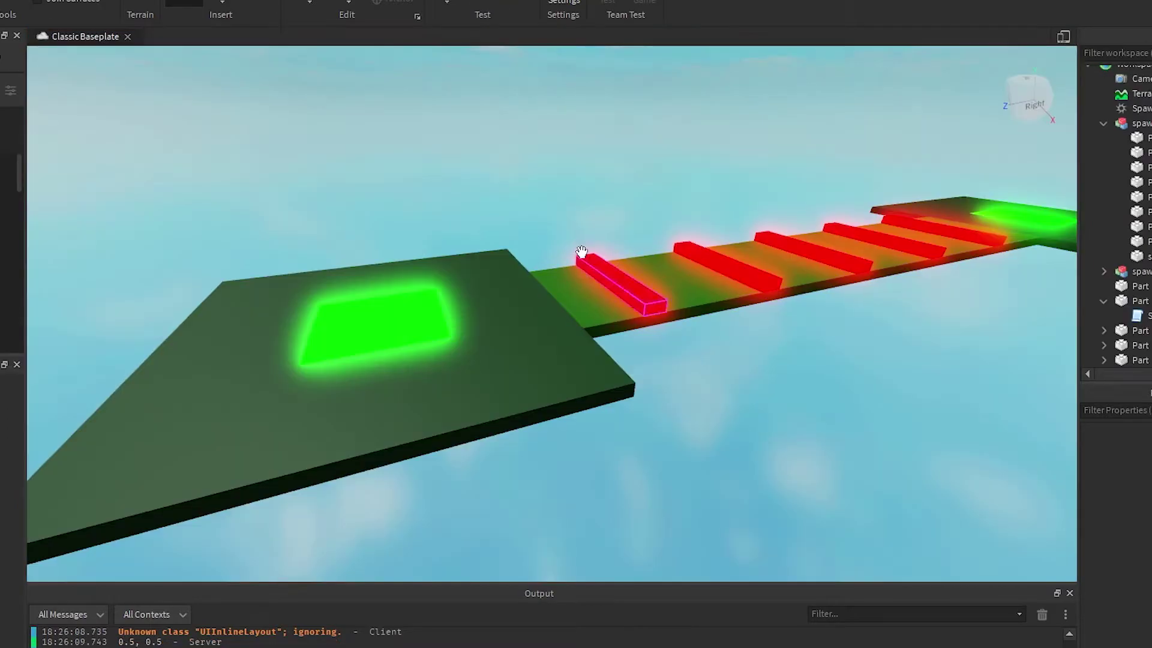
- Insert a block part at the second platform's far edge and stretch it into a long plank starting at one corner
key("w")
right_click_drag(542, 174, 542, 174)
left_click(589, 231)
right_click_drag(589, 231, 589, 232)
left_click(472, 81)
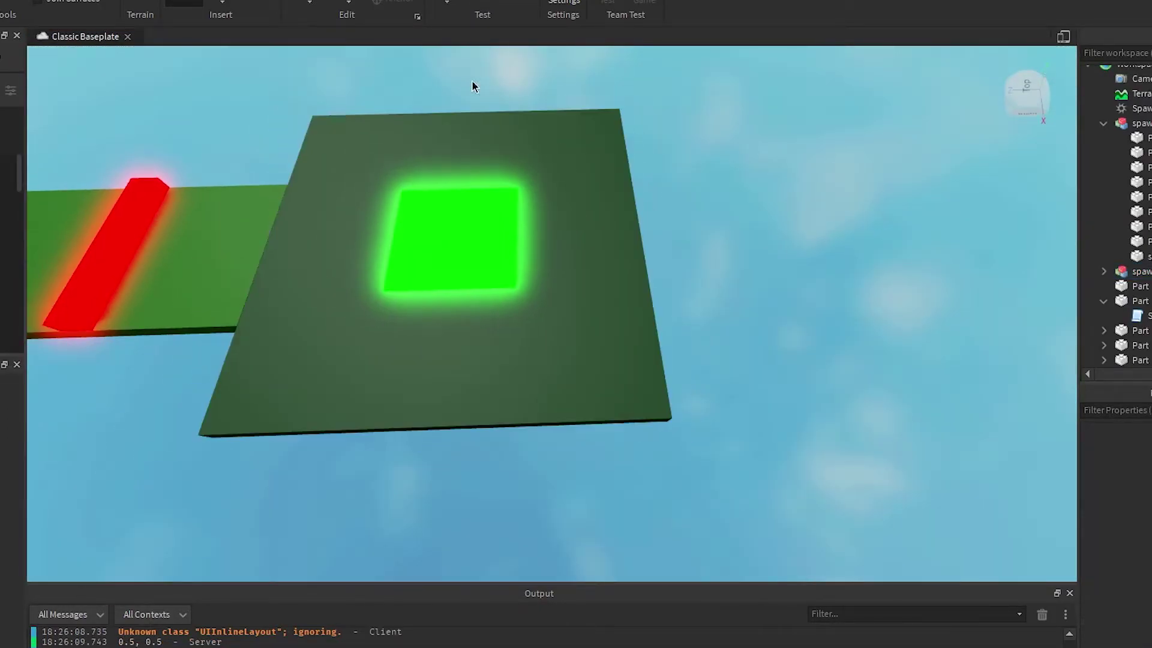
key("w")
key("d")
left_click(222, 1)
left_click_drag(538, 290, 573, 316)
right_click_drag(574, 316, 581, 364)
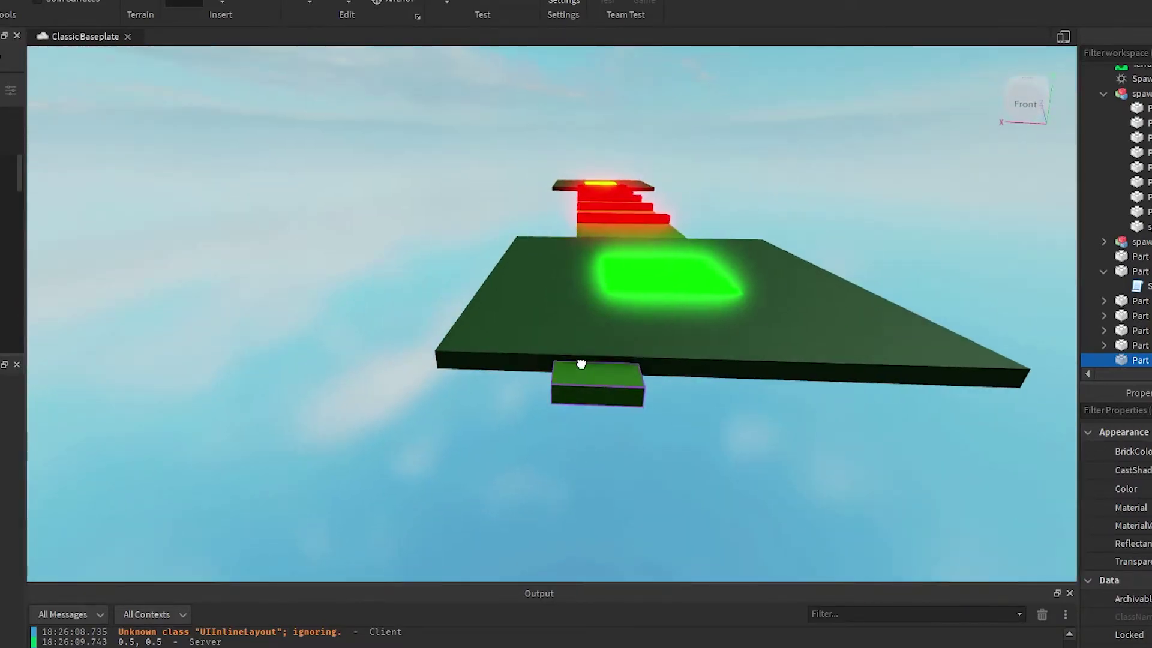
key("a")
left_click_drag(581, 365, 585, 362)
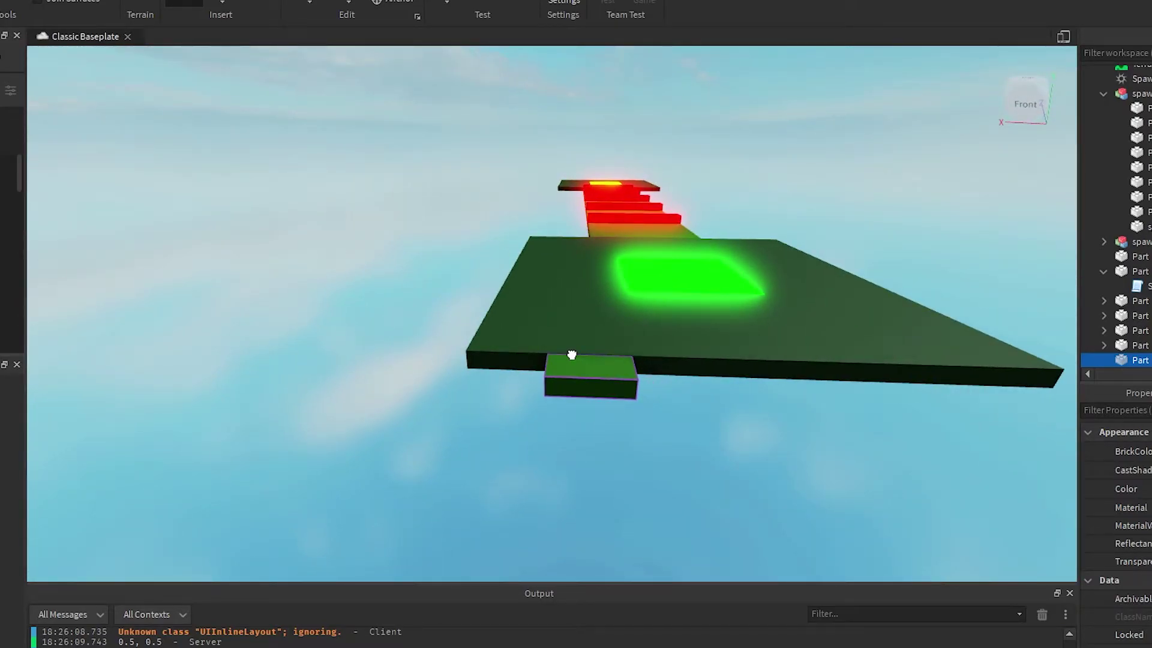
right_click_drag(549, 327, 548, 327)
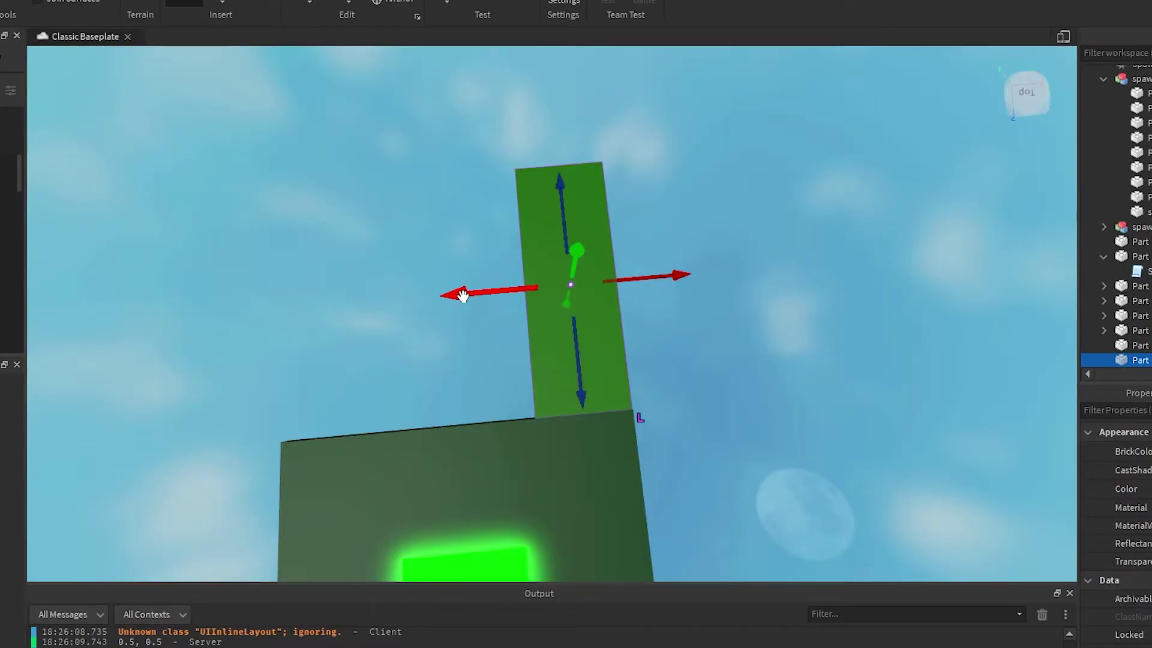
- Duplicate the green plank twice and move the copies sideways so three parallel planks extend from the second platform
left_click_drag(463, 295, 337, 333)
key("a")
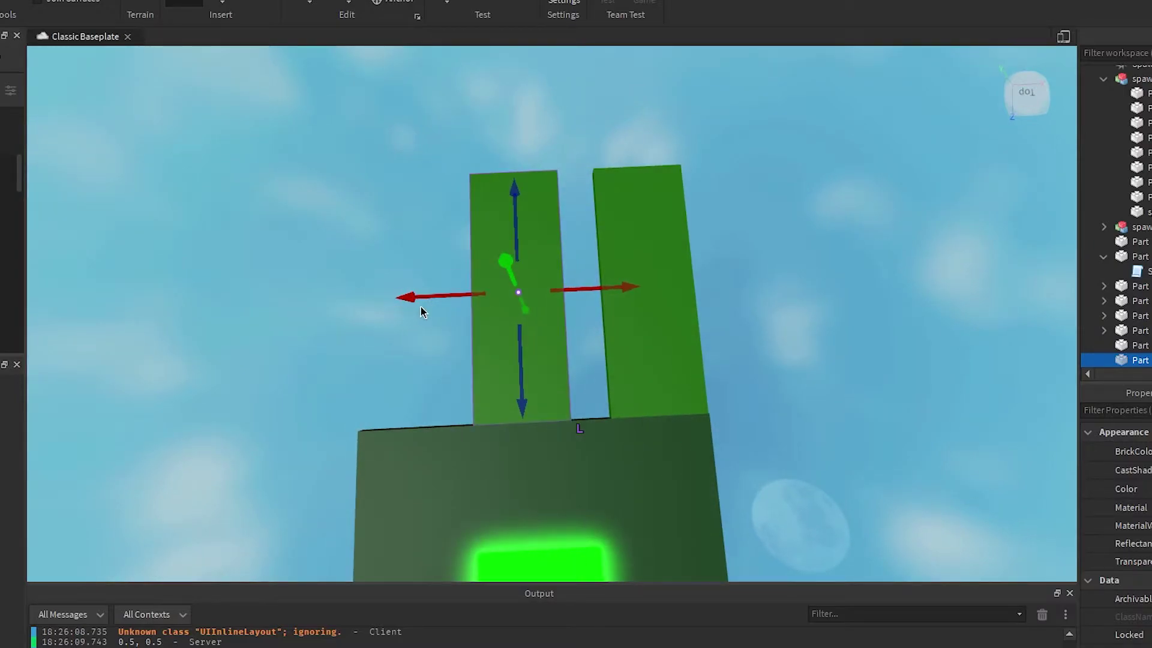
key("ctrl+d")
left_click_drag(418, 298, 390, 319)
key("a")
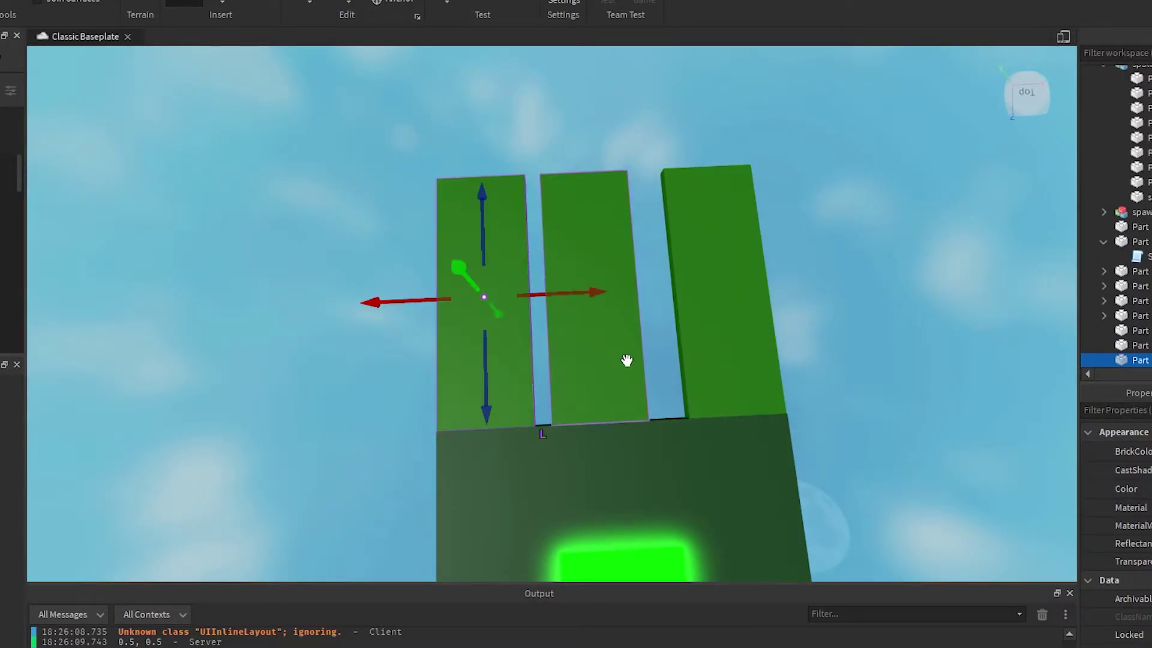
- Centre the middle plank between the outer two with even gaps, and anchor all three planks
left_click(624, 360)
key("d")
left_click_drag(618, 320, 624, 328)
left_click_drag(650, 274, 626, 307)
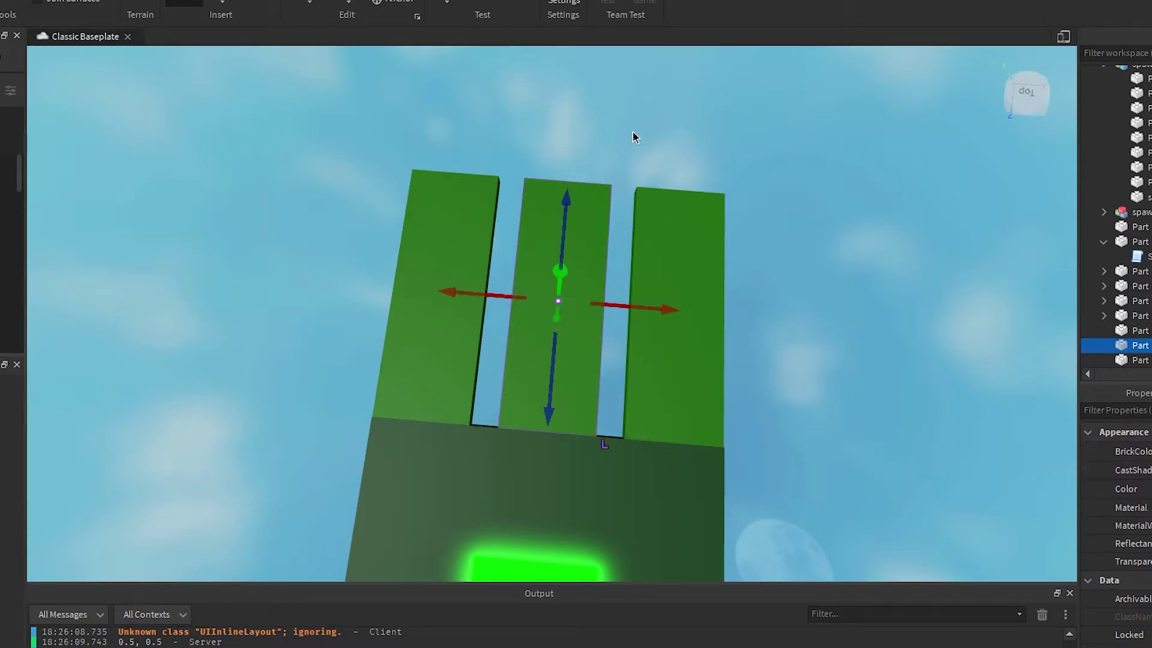
left_click(632, 132)
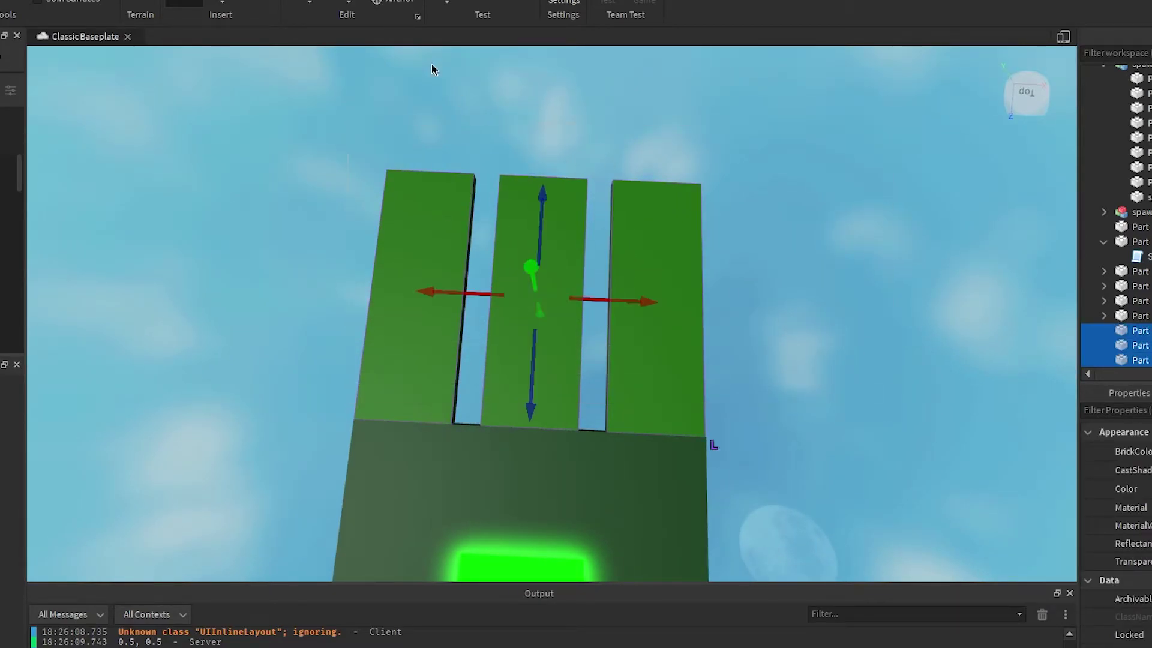
left_click(577, 113)
- Change the colour of the outer plank on the platform's left side to blue
key("w")
left_click(324, 216)
right_click_drag(390, 231, 408, 204)
left_click(1145, 452)
left_click(1147, 492)
- Colour the opposite outer plank pink and the middle plank New Yeller
right_click_drag(547, 282, 549, 306)
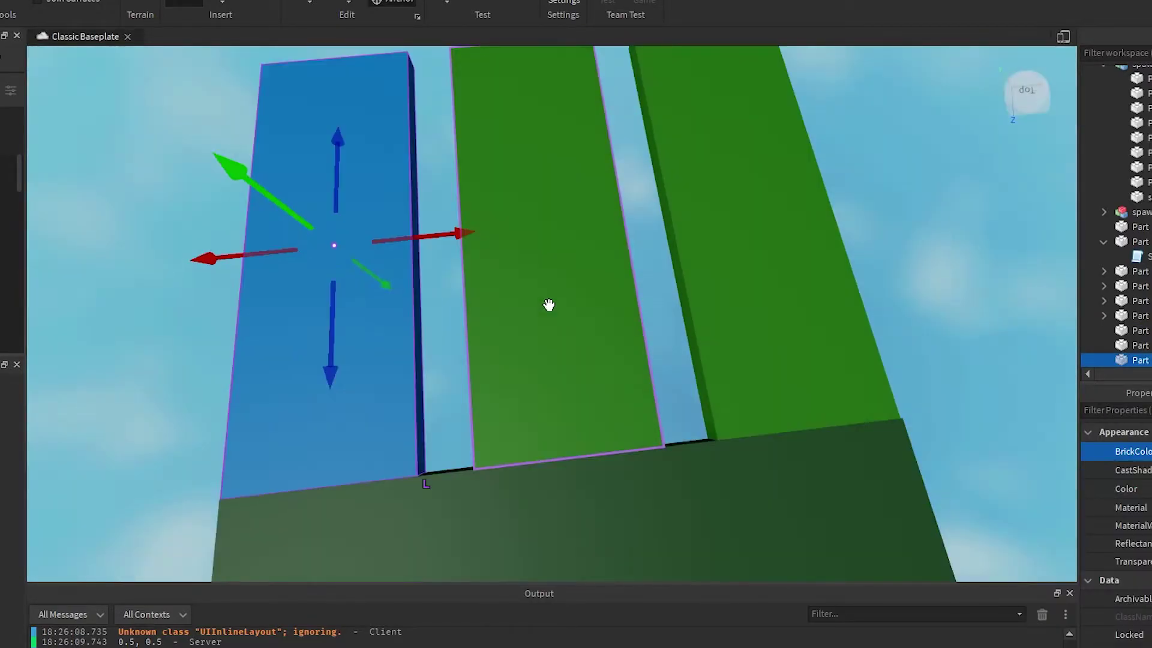
left_click(721, 247)
left_click(1144, 452)
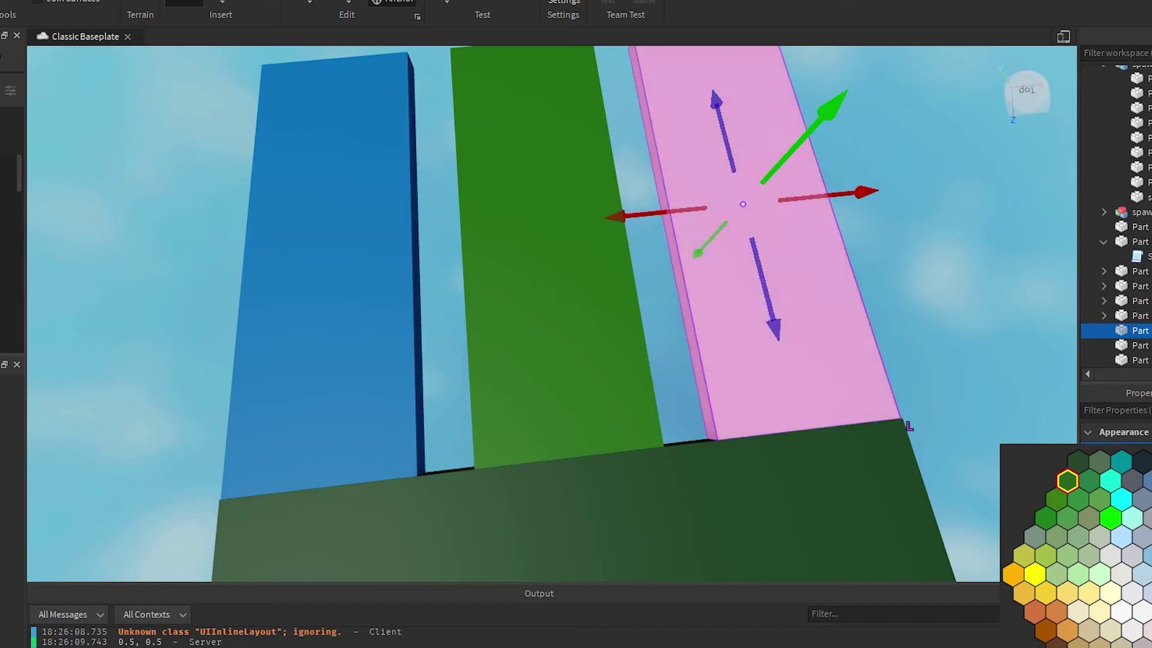
left_click(1148, 555)
left_click(634, 287)
left_click(1133, 451)
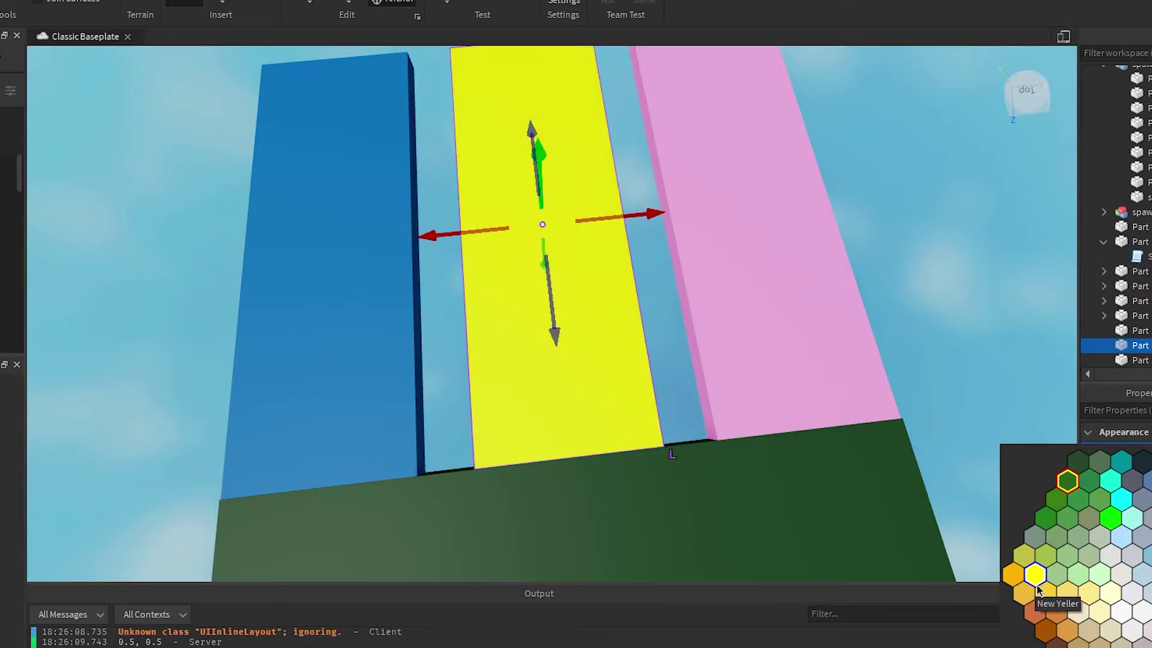
left_click(1037, 586)
left_click(894, 149)
- Select two of the three coloured planks together and turn off their CanCollide property
right_click_drag(893, 149, 578, 200)
key("w")
key("a")
left_click(442, 252)
key("d")
key("s")
middle_click_drag(578, 204, 592, 264)
key("d")
right_click_drag(520, 240, 519, 240)
key("a")
left_click(527, 240, "ctrl")
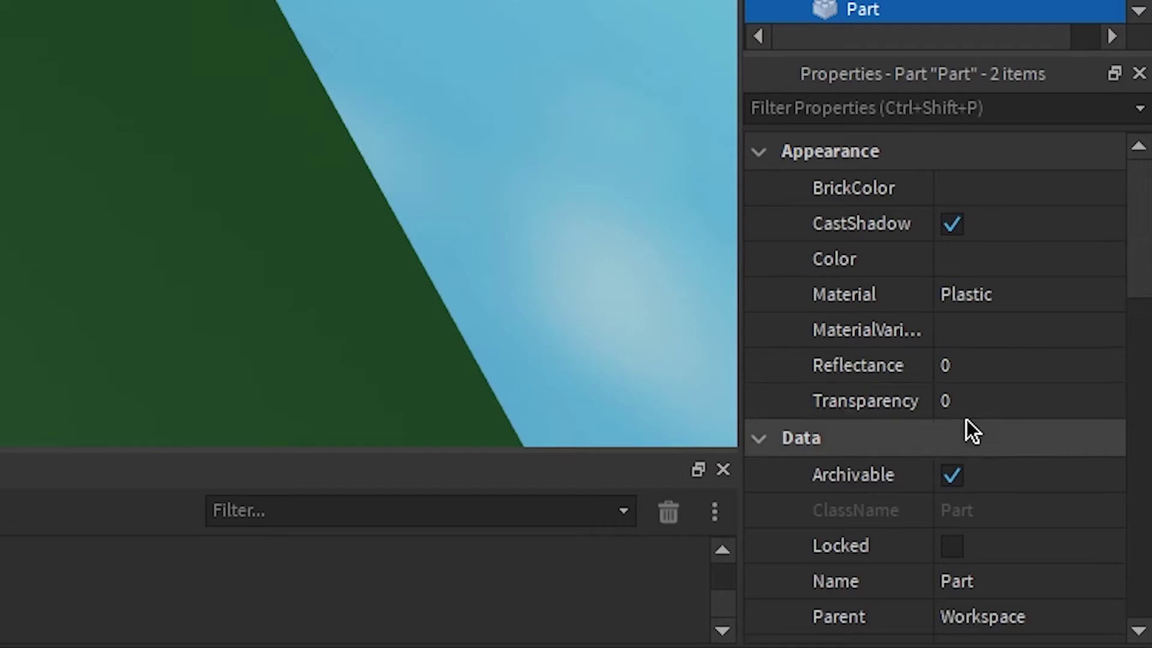
scroll(1149, 567, "down", 3)
scroll(972, 468, "down", 1)
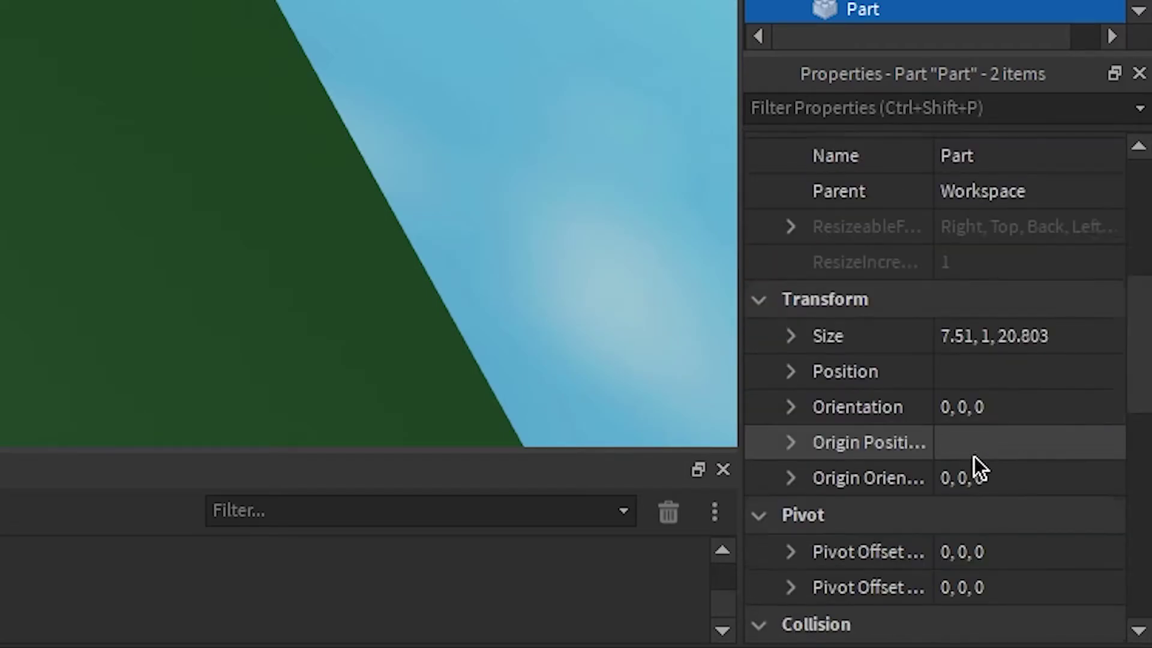
scroll(971, 468, "down", 4)
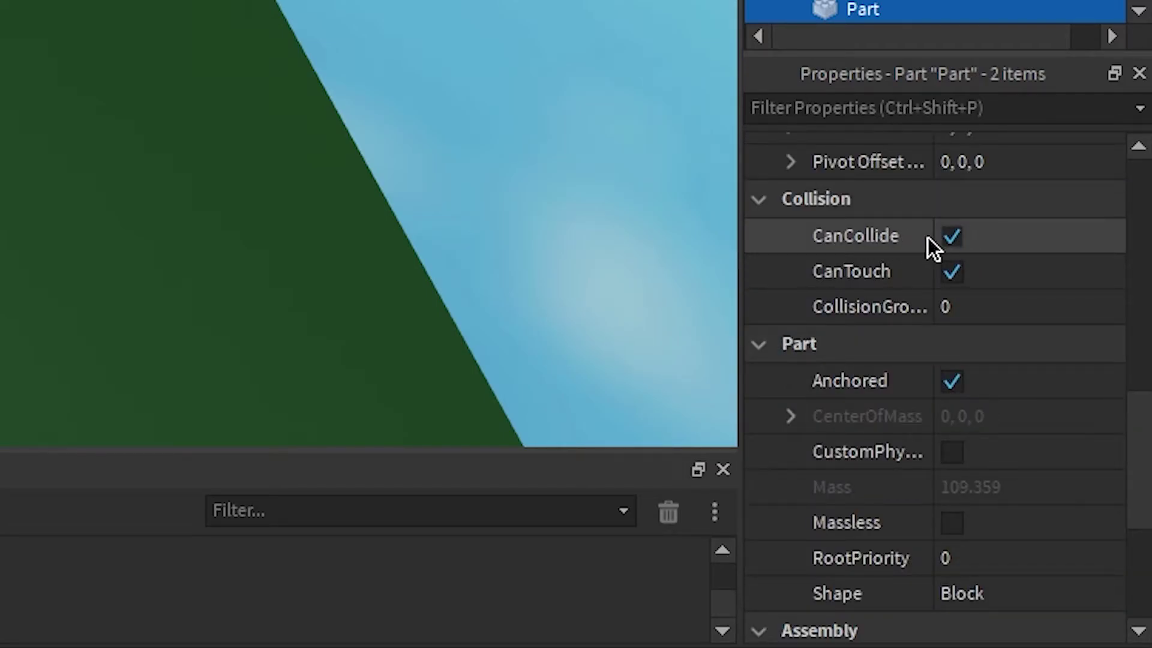
left_click(950, 236)
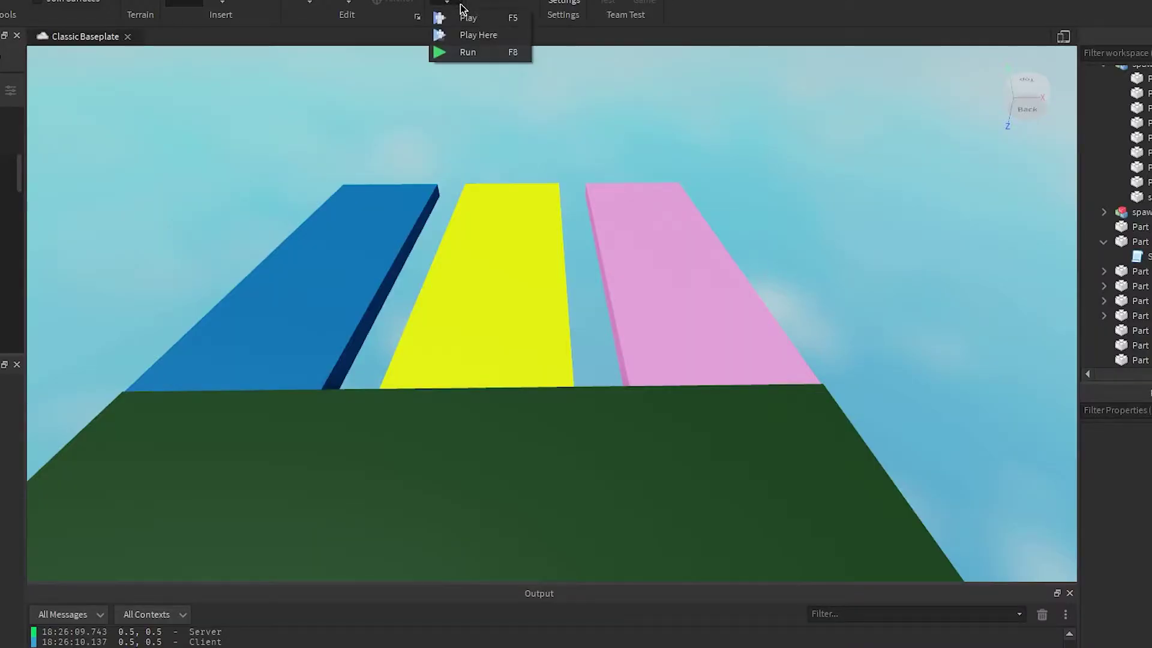
- Playtest from the current camera position, walk the avatar onto the pink plank, and stop the test
right_click_drag(727, 247, 736, 227)
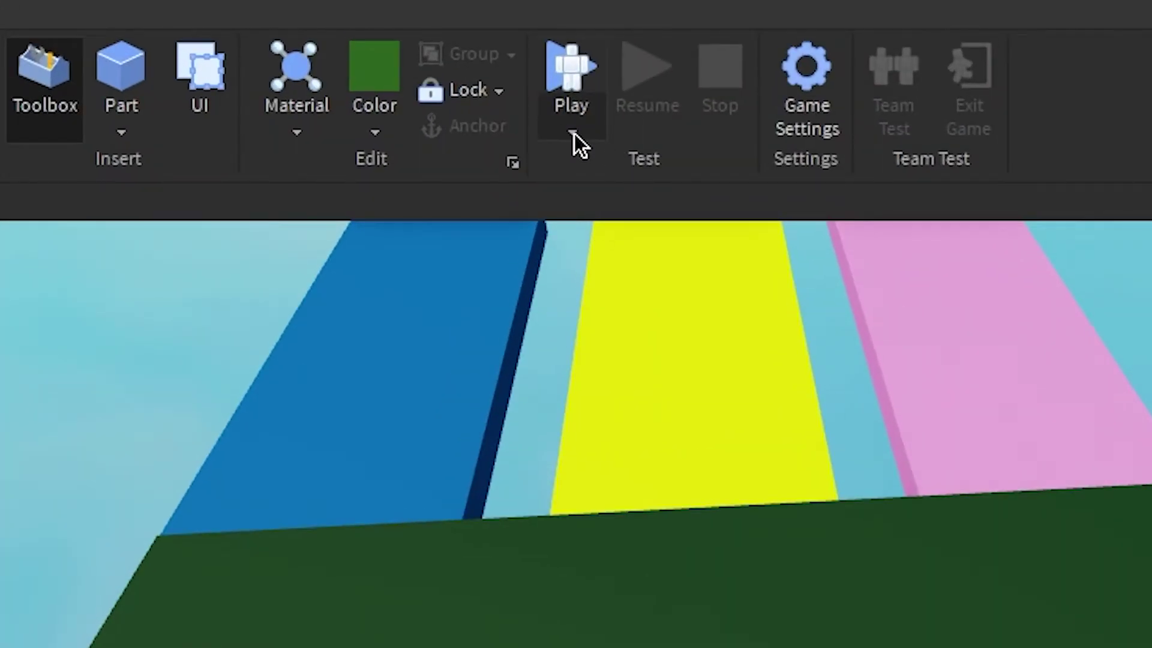
left_click(573, 133)
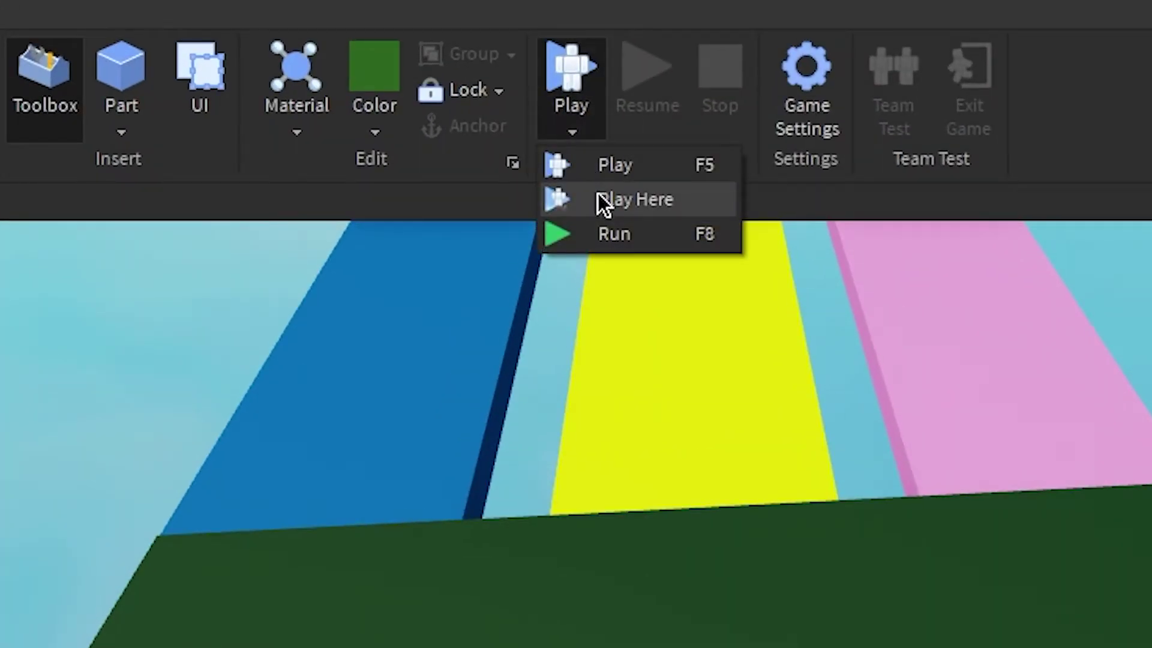
left_click(598, 197)
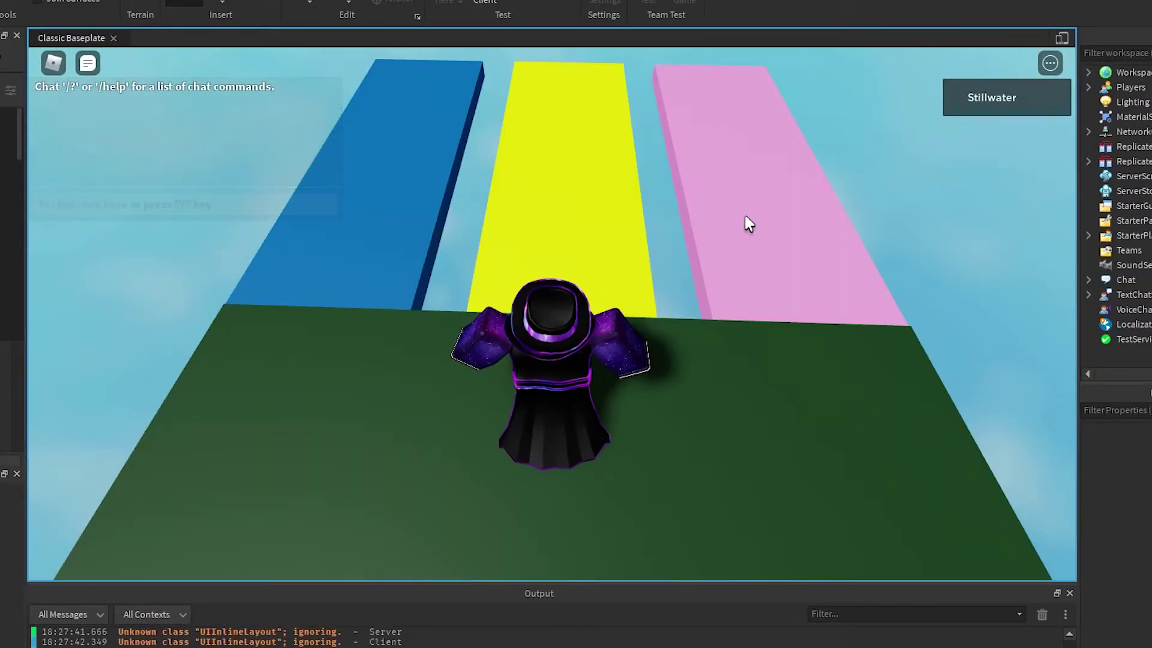
right_click_drag(762, 263, 761, 259)
key("d")
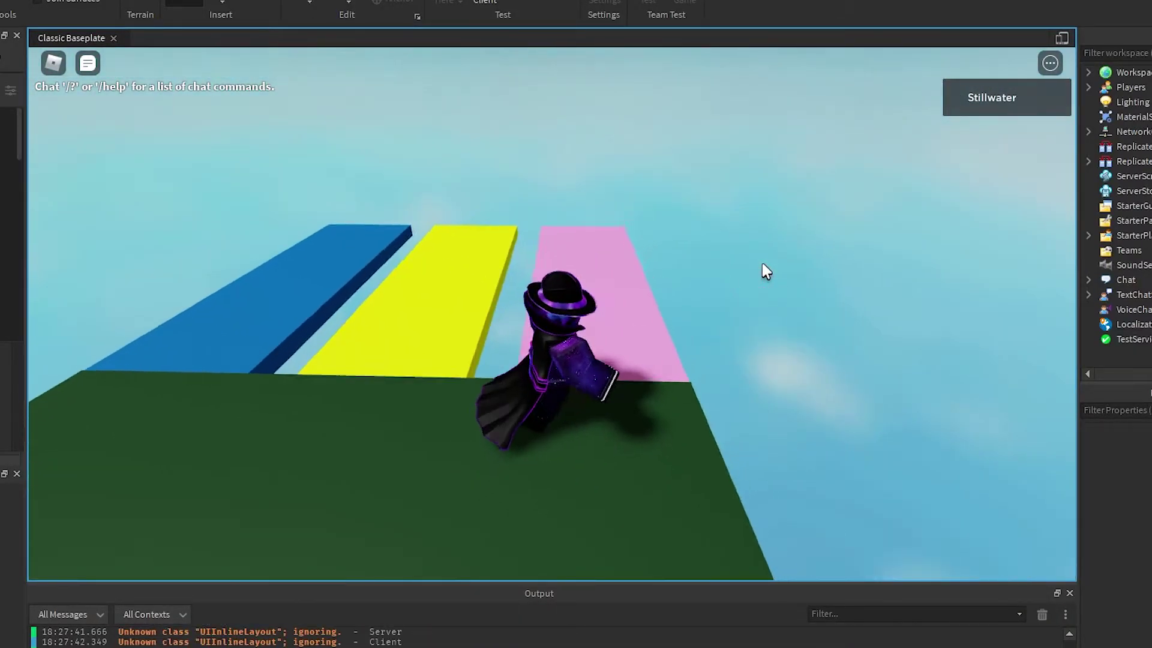
key("w")
key("s")
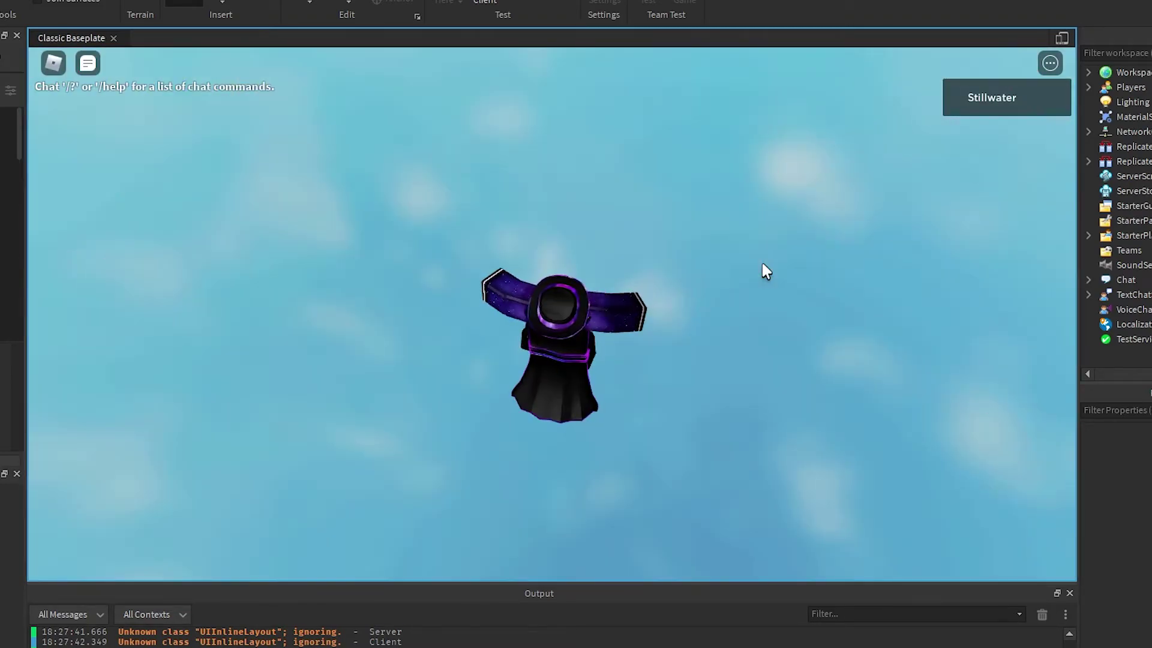
key("shift+F5")
- Duplicate the second platform and move the copy flush against the far ends of the three coloured planks
right_click_drag(620, 464, 618, 463)
key("d")
key("q")
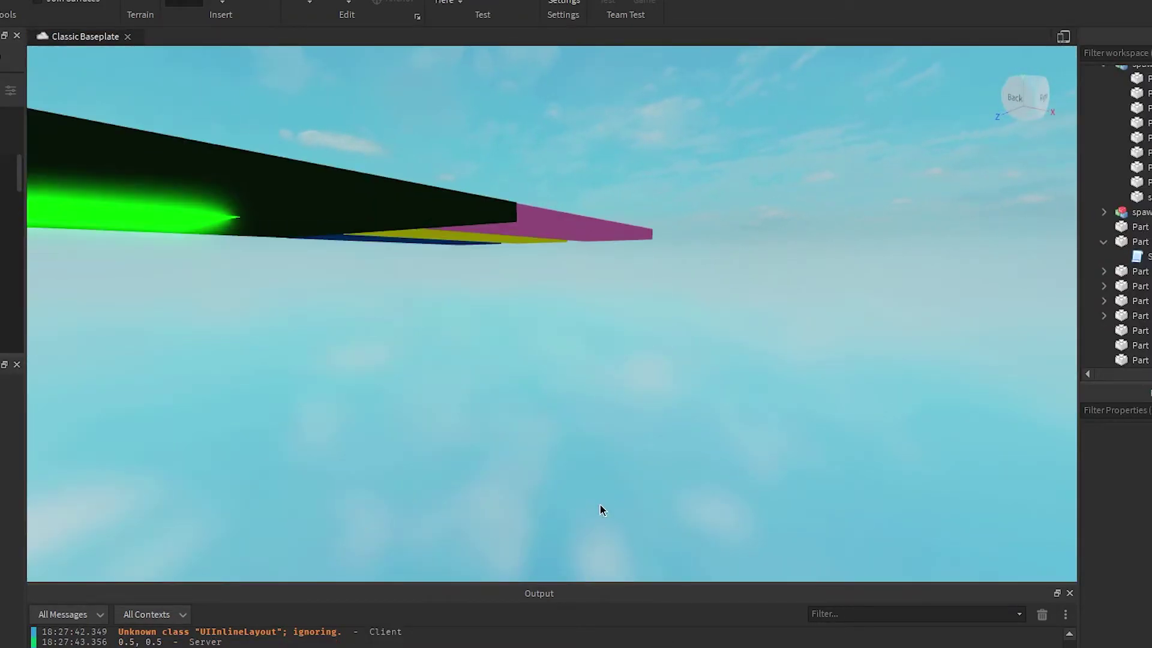
key("e")
key("q")
right_click_drag(538, 400, 543, 353)
key("e")
left_click(407, 273)
scroll(327, 208, "down", 3)
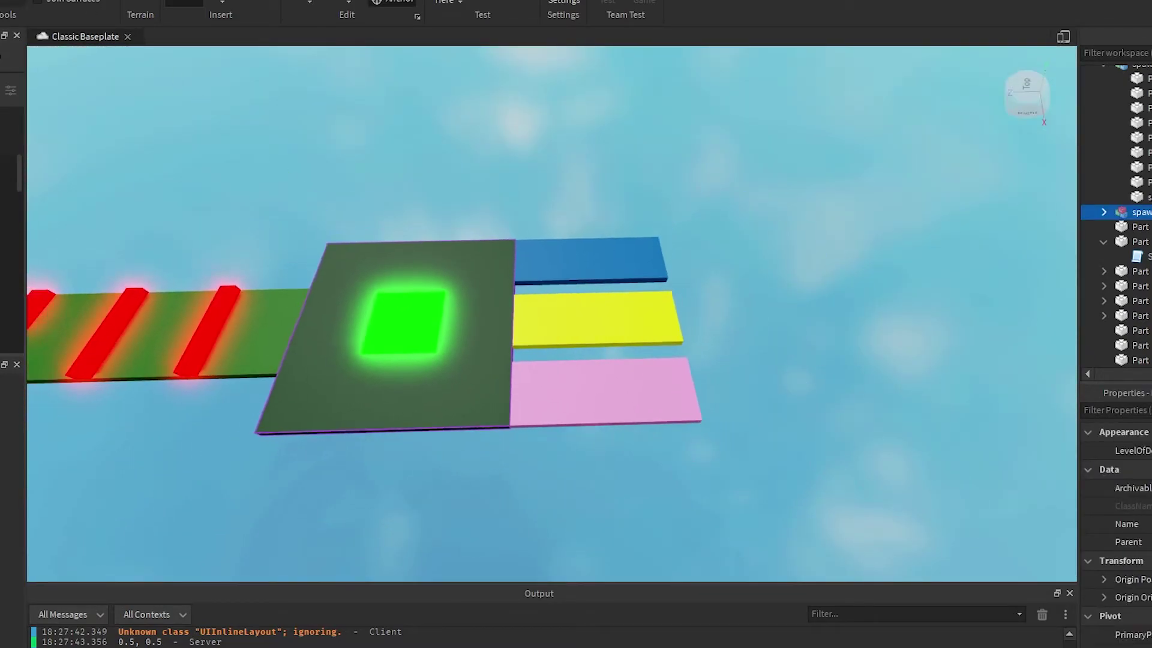
left_click_drag(452, 338, 670, 305)
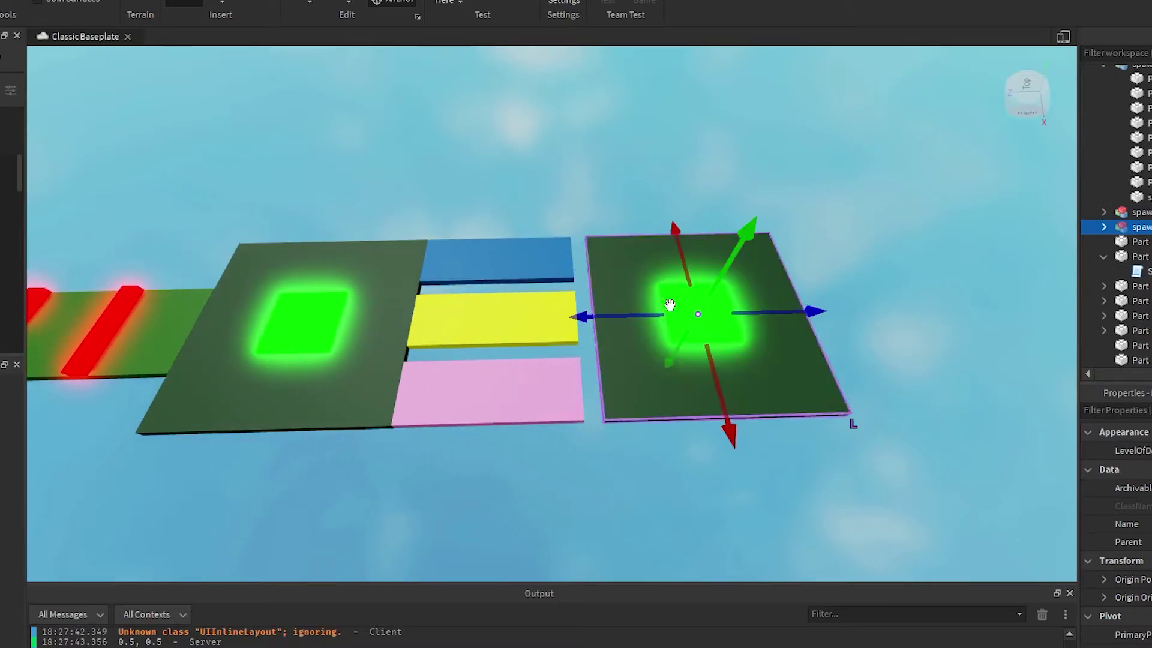
left_click_drag(578, 319, 515, 326)
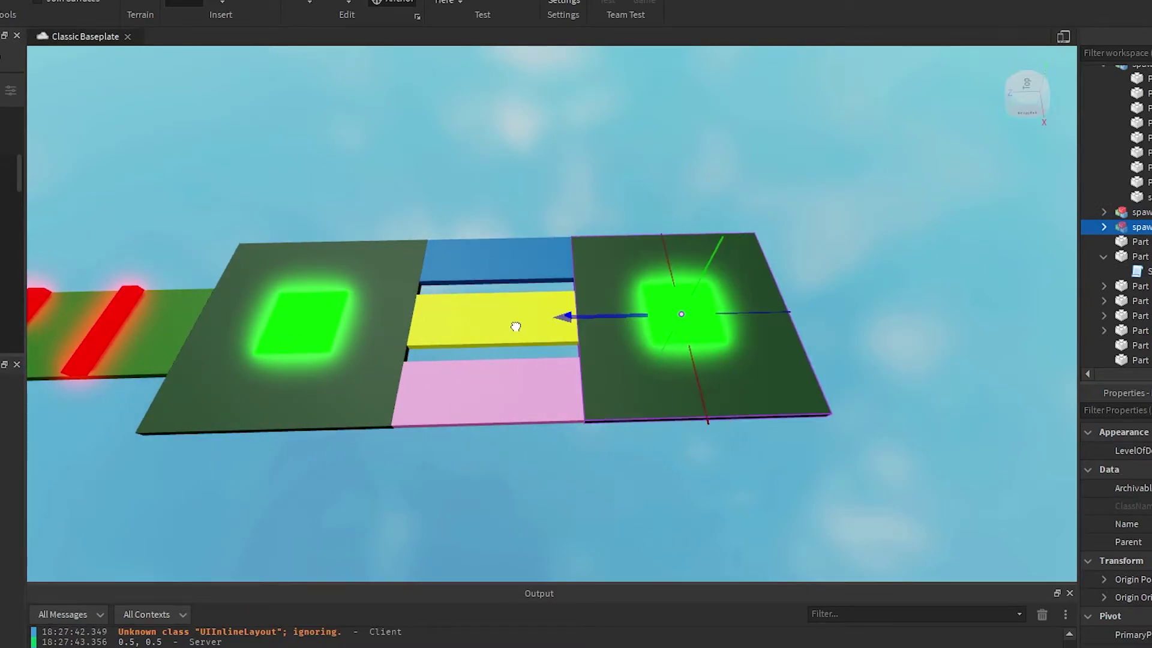
left_click(508, 254)
- Insert a sphere part near the third platform's far edge and scale it up into a large ball
right_click_drag(515, 317, 502, 252)
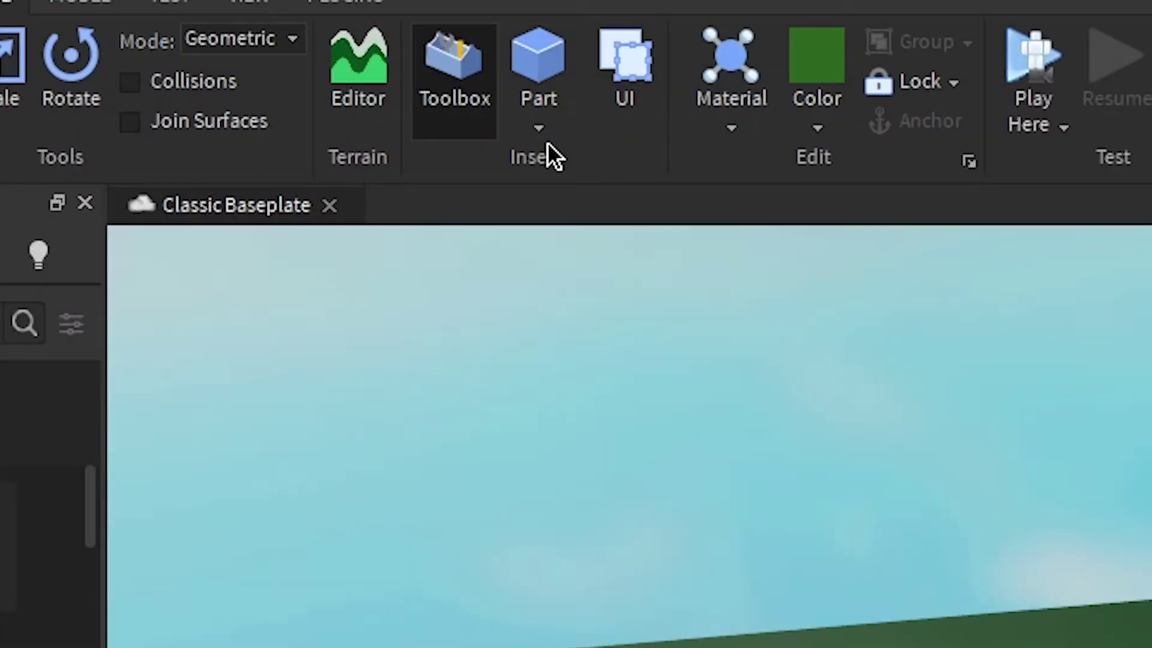
left_click(217, 3)
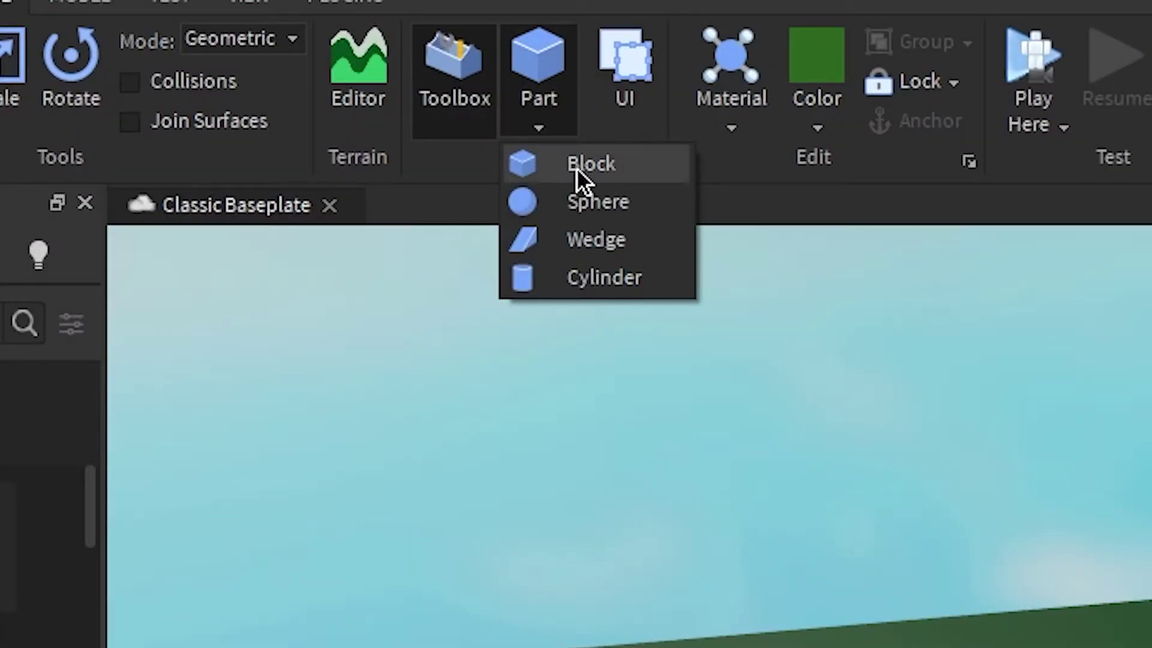
left_click(597, 200)
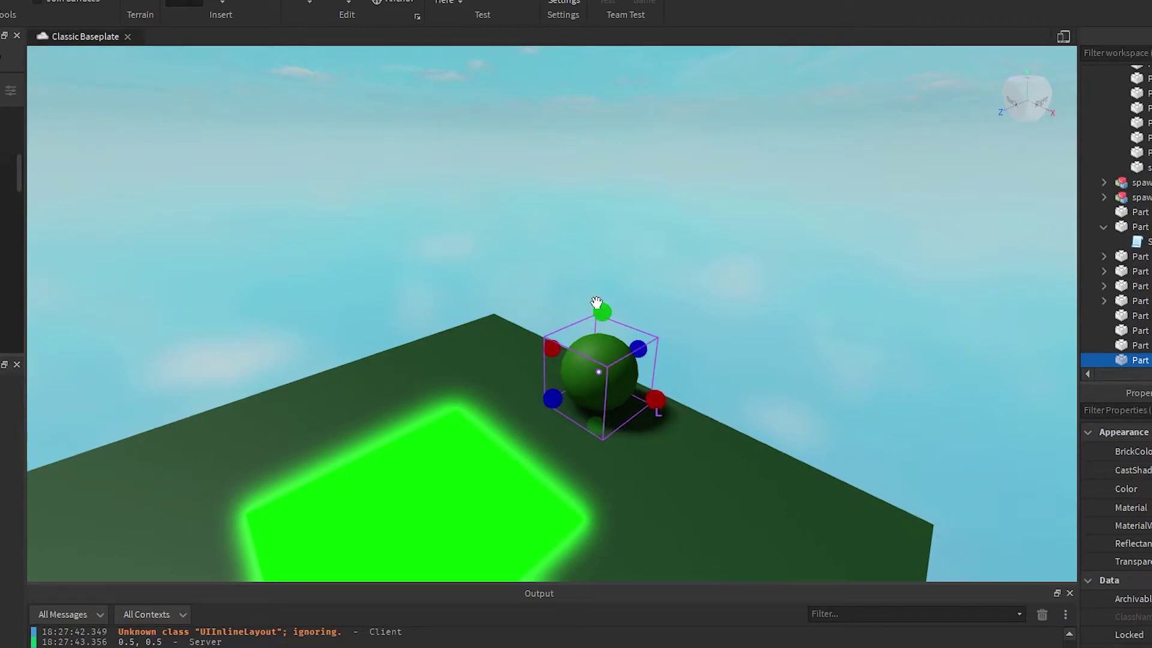
left_click_drag(600, 306, 615, 132)
key("d")
right_click_drag(615, 132, 586, 214)
key("s")
key("d")
- Move the large sphere just beyond the third platform's far edge and adjust its height and sideways position
left_click_drag(546, 243, 532, 304)
right_click_drag(533, 305, 540, 336)
key("a")
left_click_drag(539, 337, 604, 344)
left_click_drag(501, 250, 471, 152)
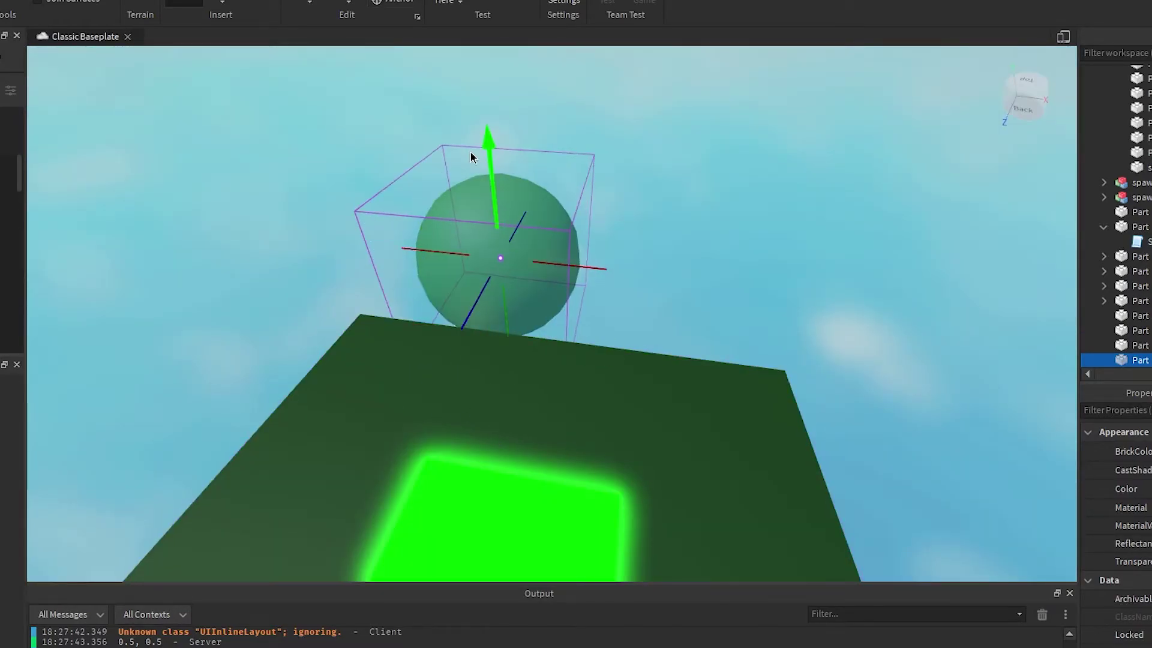
right_click_drag(470, 153, 470, 152)
key("d")
key("s")
left_click_drag(528, 205, 550, 204)
- Duplicate the large green sphere and move the copy outward from the third platform as the next jump
key("w")
right_click_drag(550, 205, 569, 258)
key("ctrl+d")
left_click_drag(574, 236, 574, 215)
right_click_drag(573, 216, 585, 263)
key("w")
key("s")
left_click_drag(588, 294, 640, 308)
- Add further sphere copies beyond the second and adjust their spacing to form a row of four jumps
right_click_drag(641, 309, 642, 305)
left_click_drag(637, 329, 605, 328)
left_click_drag(748, 256, 745, 261)
key("a")
right_click_drag(749, 435, 667, 356)
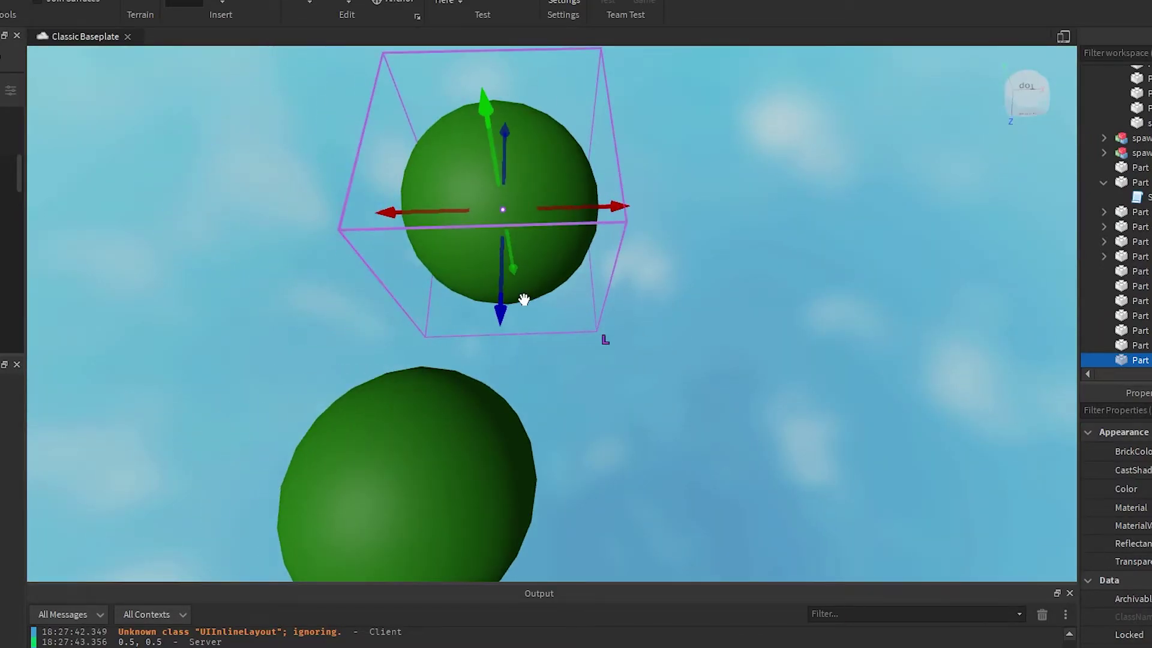
left_click_drag(500, 304, 497, 313)
left_click(679, 337)
right_click_drag(678, 337, 677, 328)
key("s")
scroll(375, 310, "down", 1)
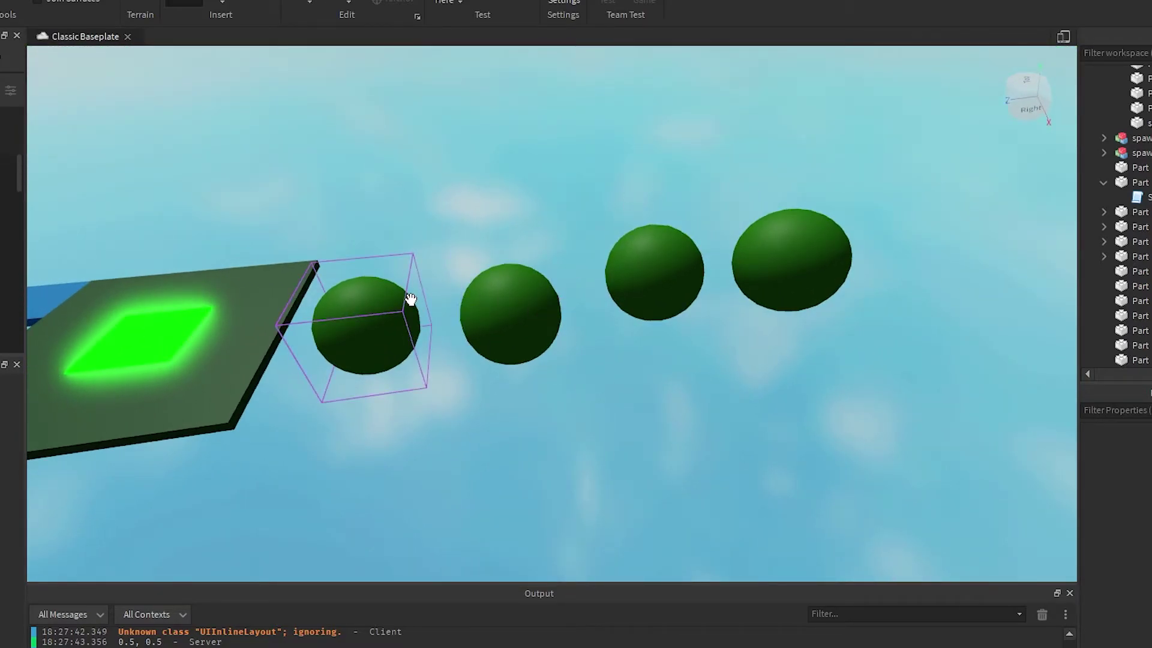
- Recolour the sphere nearest the third platform blue and the second sphere pink
left_click(1147, 451)
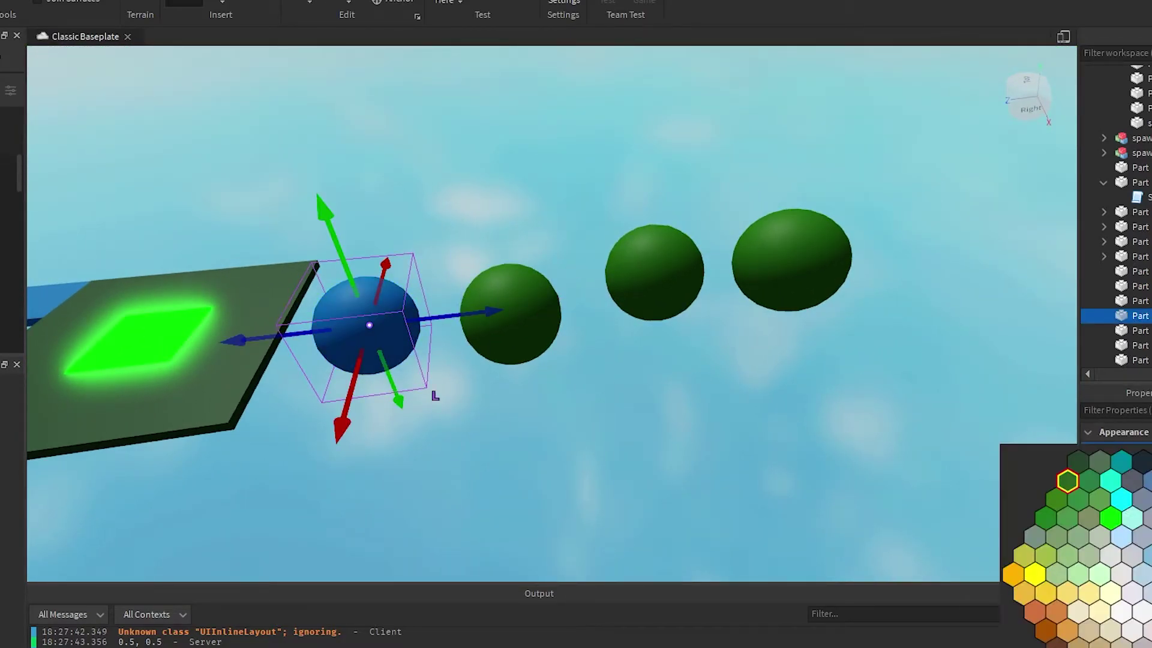
left_click(555, 289)
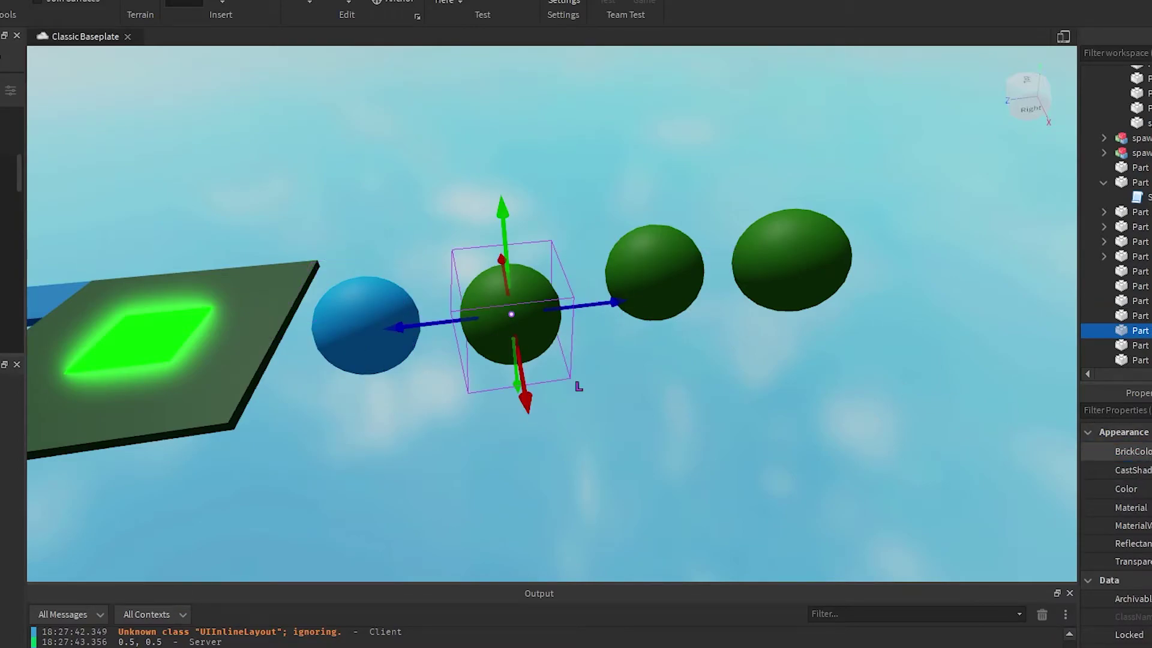
left_click(1147, 451)
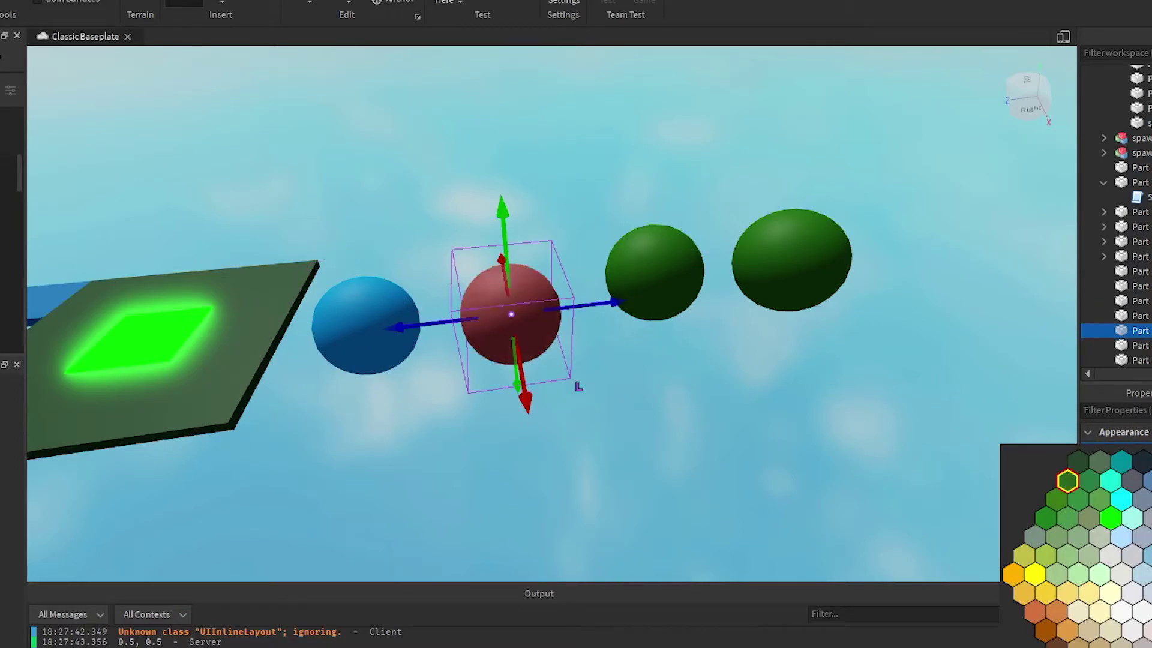
left_click(1148, 606)
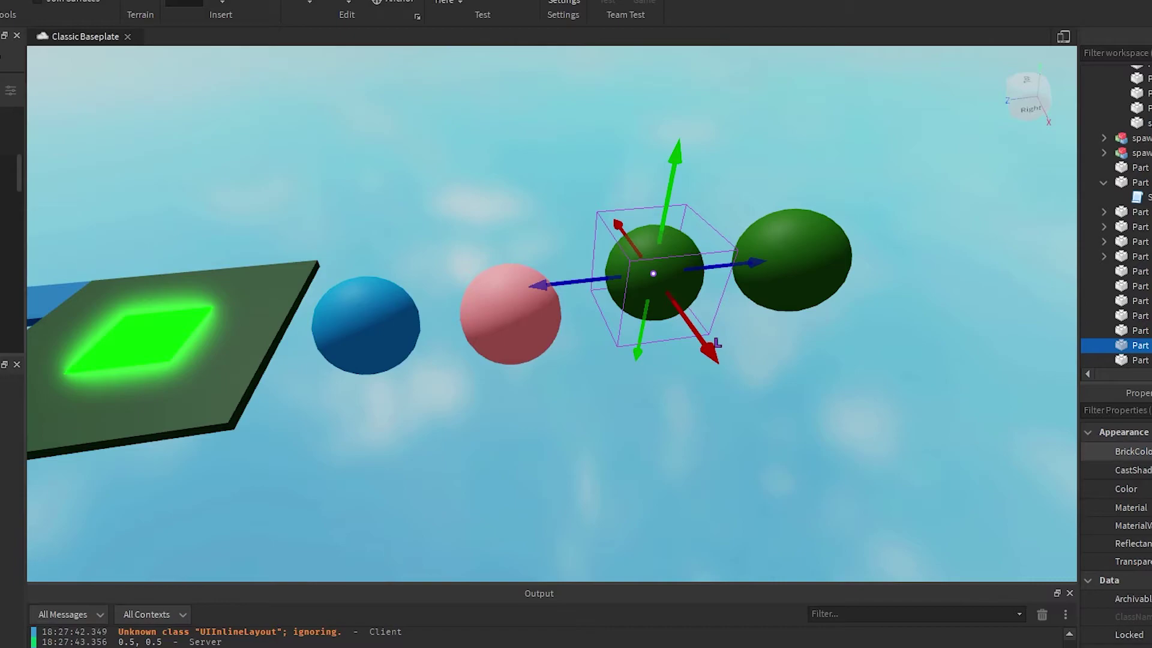
- Recolour the third sphere yellow and the fourth sphere white
left_click(1147, 451)
left_click(1067, 593)
left_click(830, 240)
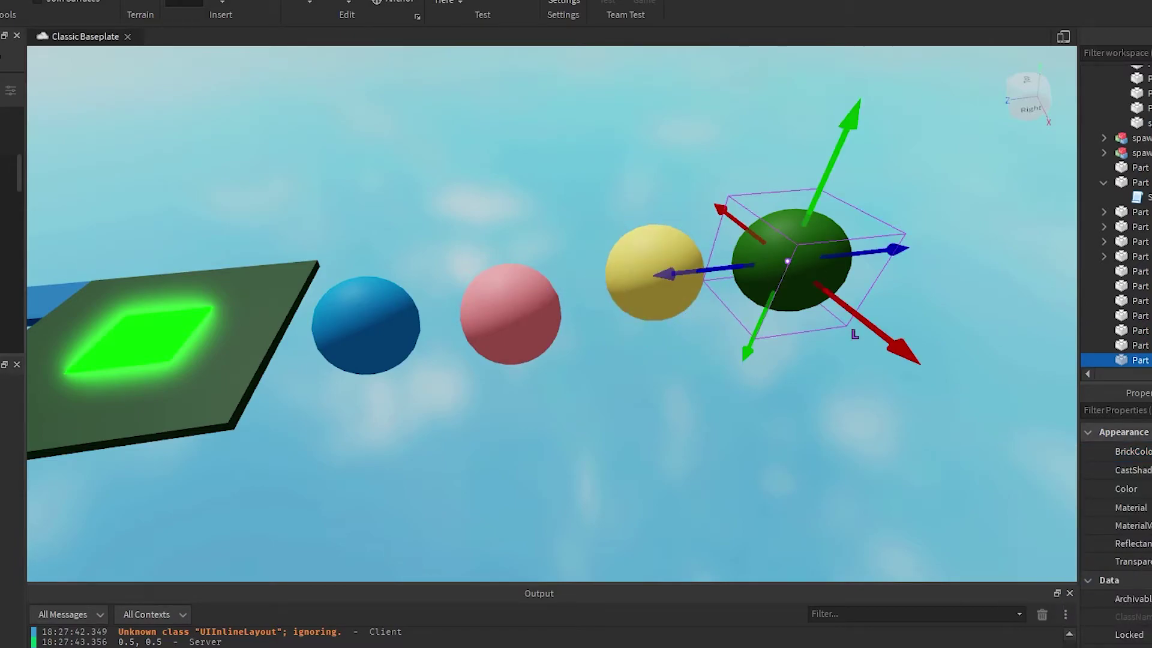
left_click(1134, 451)
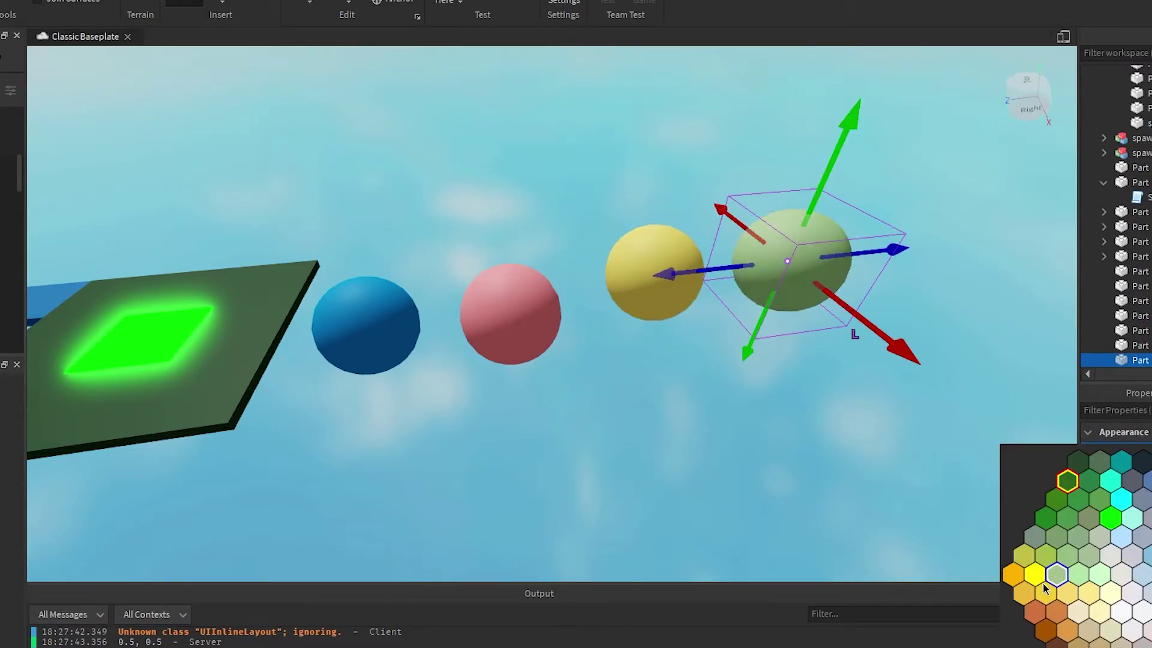
left_click(1129, 583)
- Select the row of coloured spheres together and clear the selection
key("d")
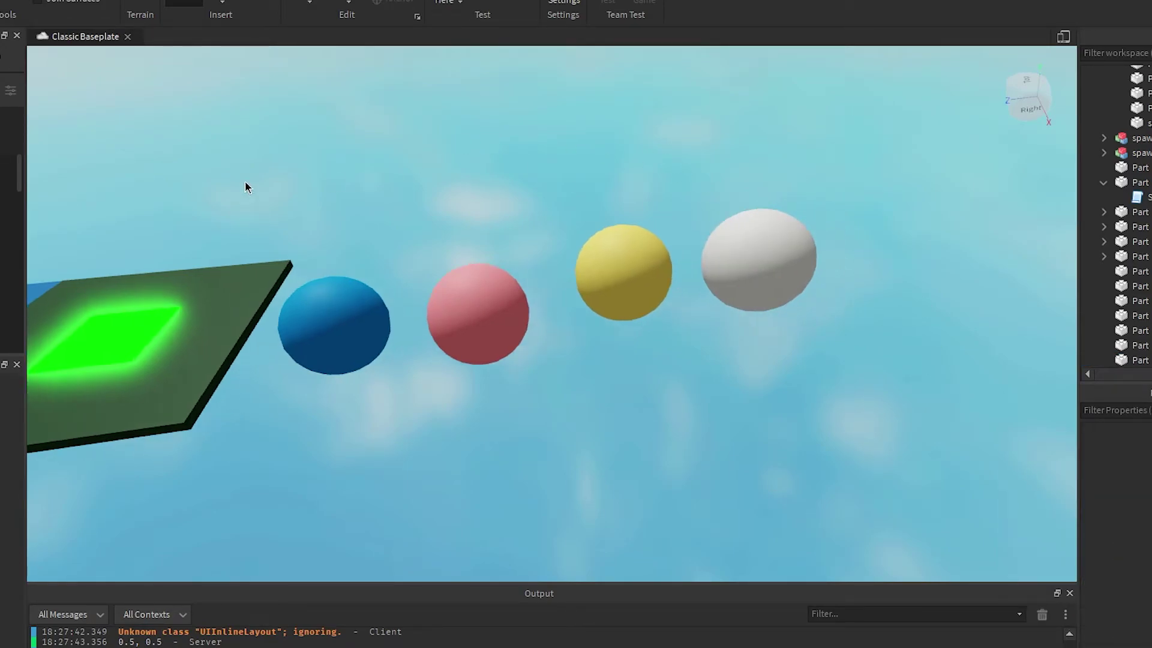
key("d")
left_click_drag(245, 181, 761, 431)
key("a")
key("s")
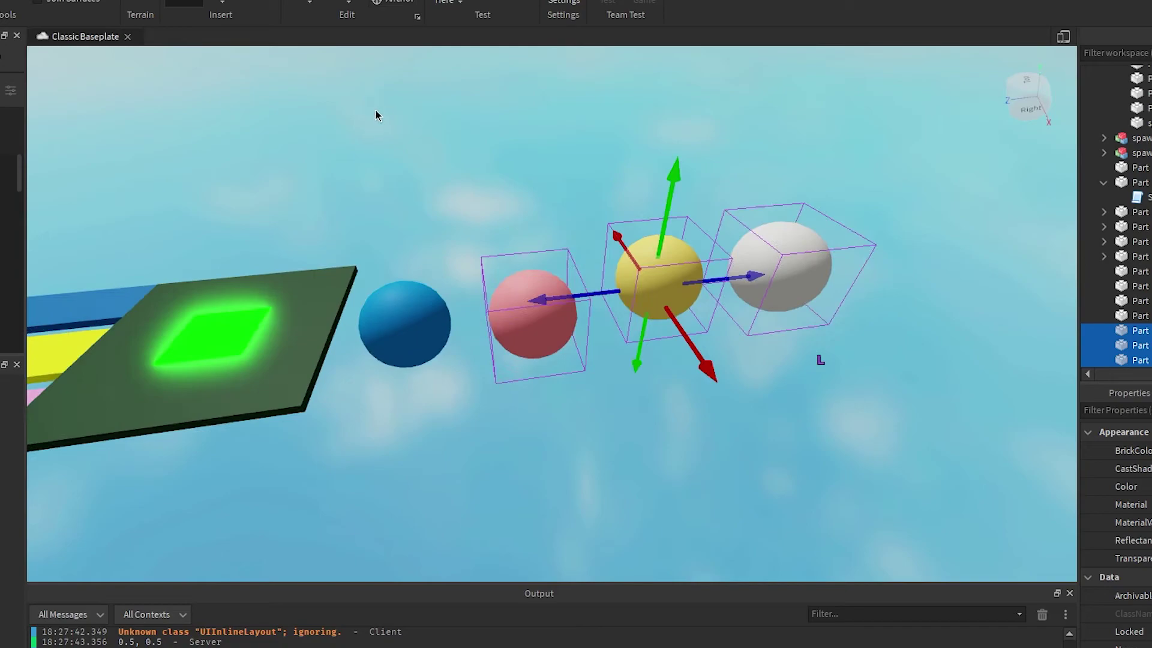
left_click_drag(378, 112, 929, 456)
left_click(537, 108)
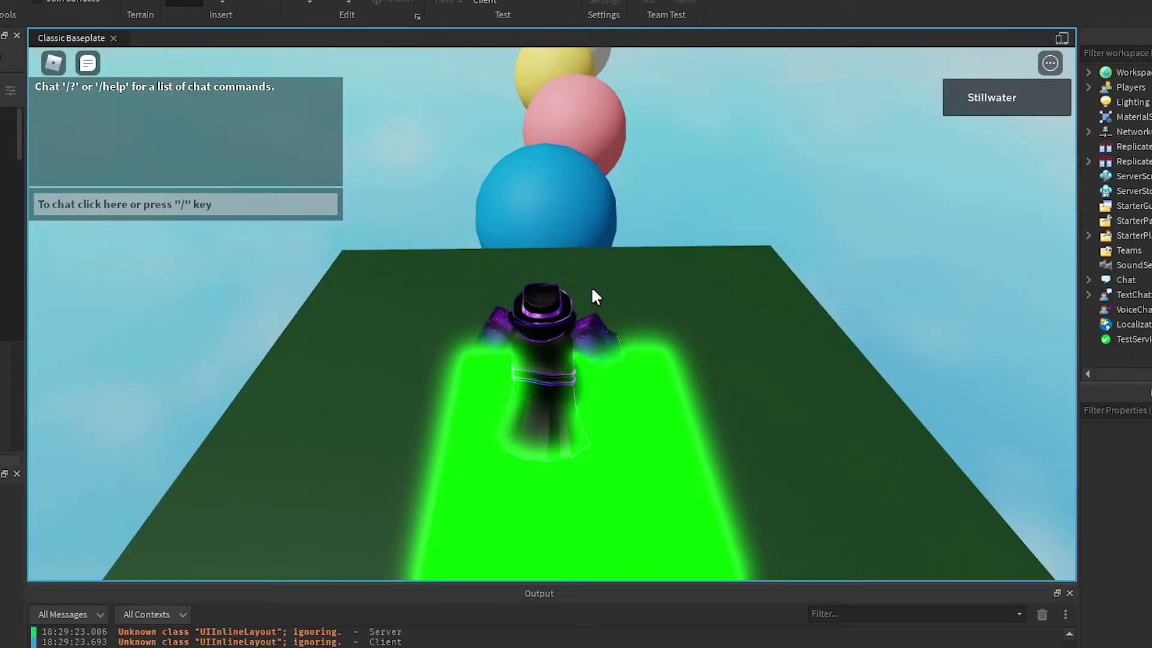
- Playtest from the third platform, jump the avatar across the spheres to the white one, and stop the test
key("w")
right_click_drag(592, 290, 603, 285)
key("space")
key("w")
key("space")
key("space")
key("w")
key("space")
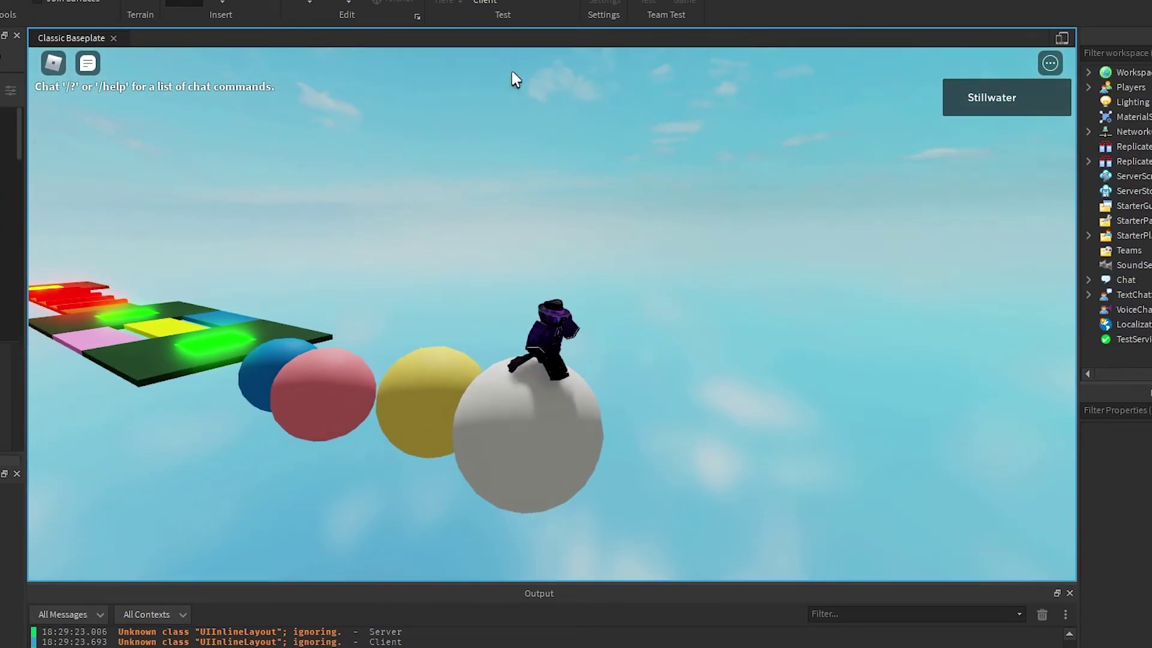
left_click(560, 2)
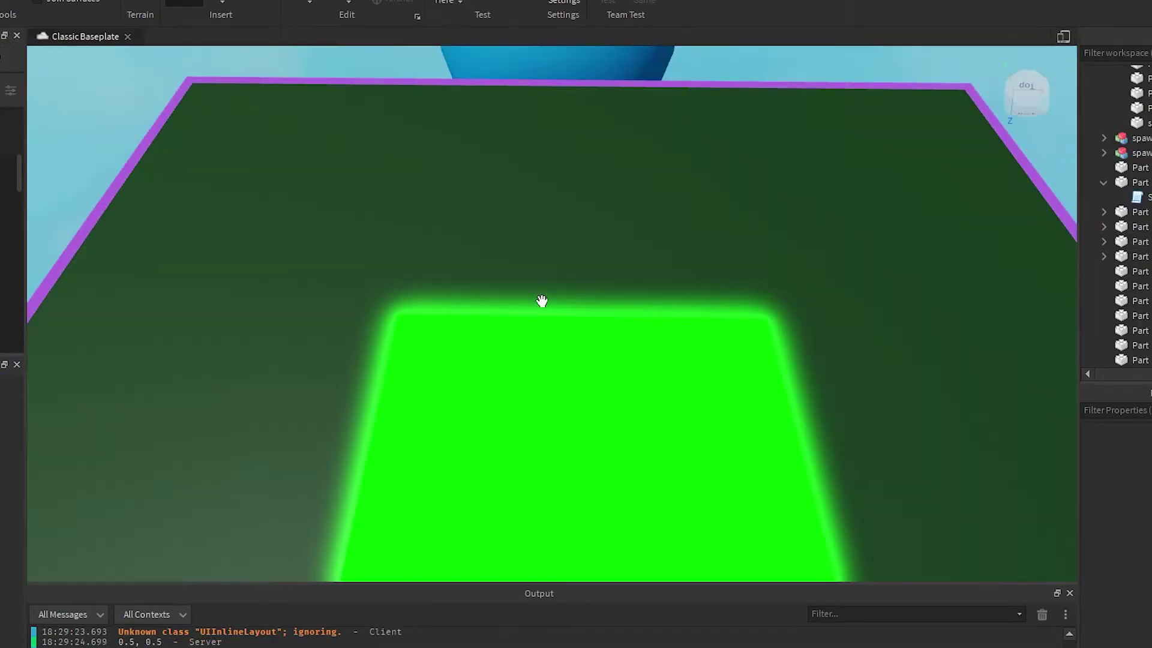
- Duplicate the third platform with its glowing green pad and move the copy beyond the white sphere
right_click_drag(542, 301, 542, 308)
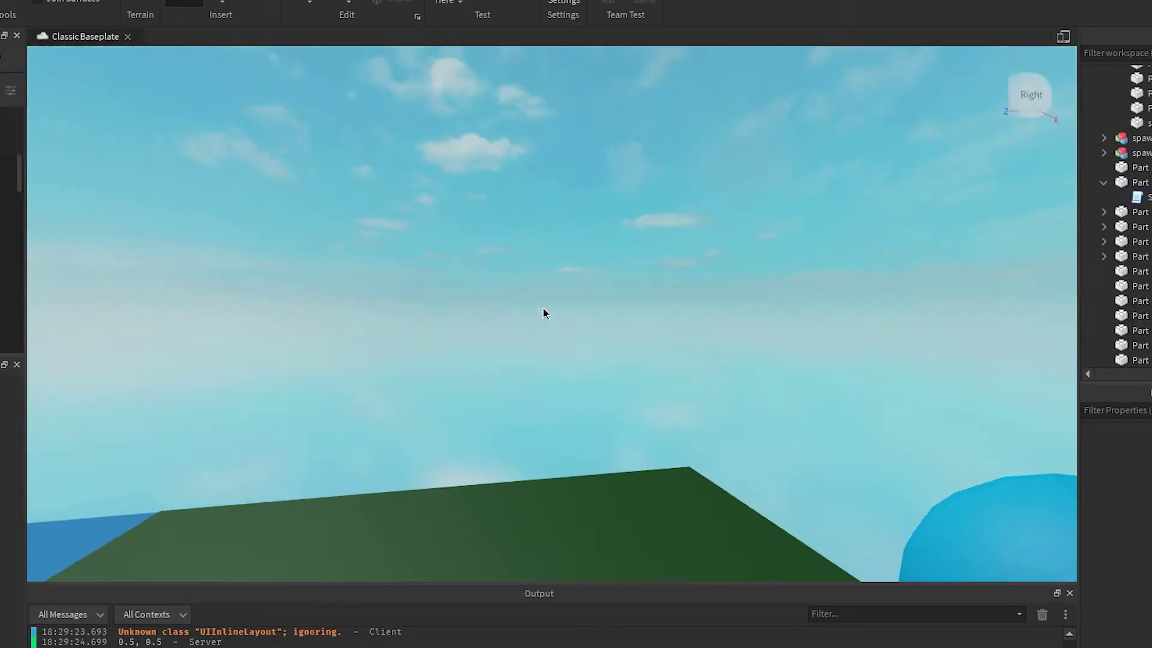
scroll(543, 324, "down", 5)
key("ctrl+2")
right_click_drag(439, 185, 415, 185)
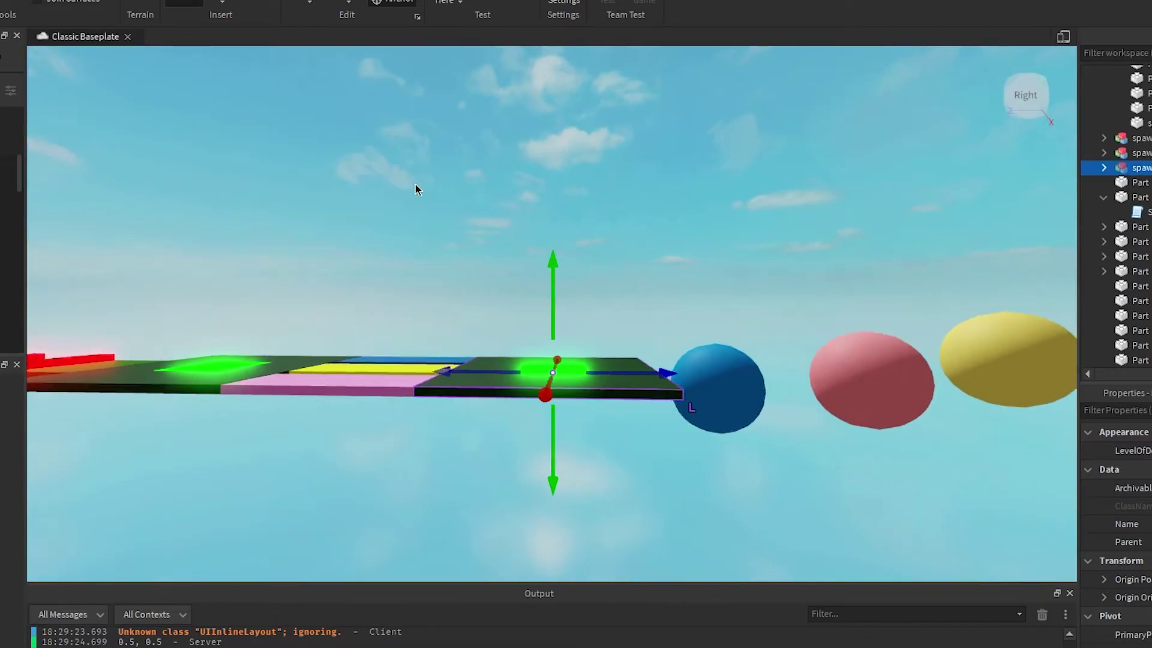
key("d")
left_click_drag(542, 369, 954, 398)
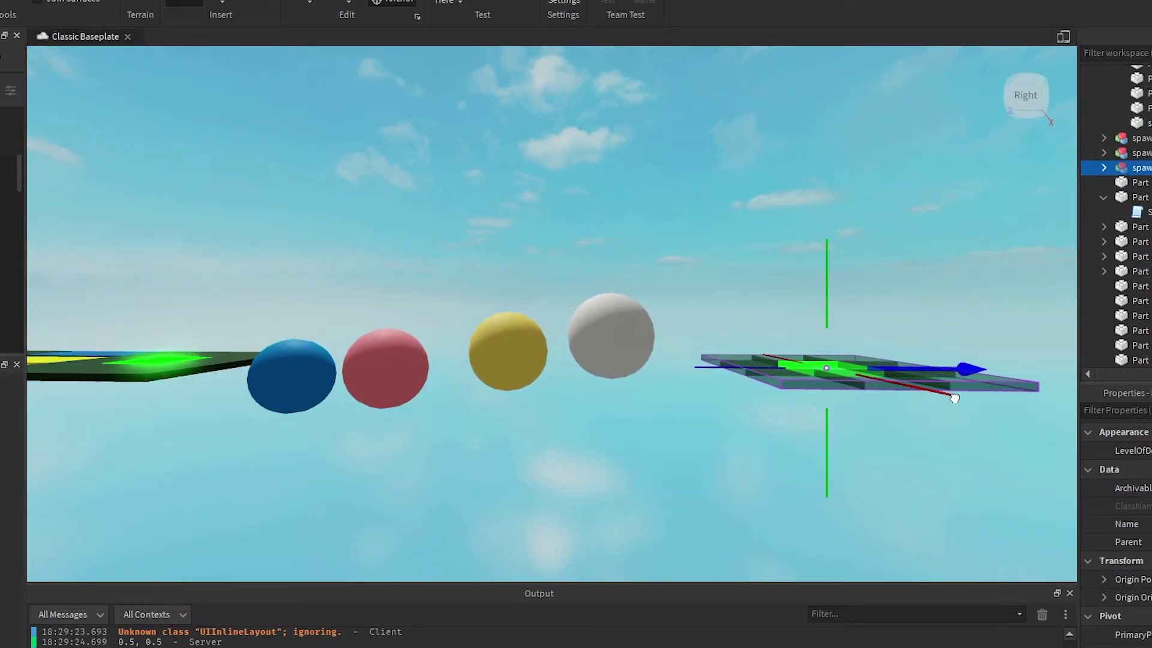
left_click_drag(812, 222, 813, 220)
key("w")
right_click_drag(740, 195, 741, 195)
key("s")
left_click_drag(612, 114, 548, 130)
- Playtest the sphere jumps through to the fourth platform's green pad, view the whole course, and stop the test
right_click_drag(547, 130, 598, 134)
key("s")
left_click(598, 133)
key("w")
key("w")
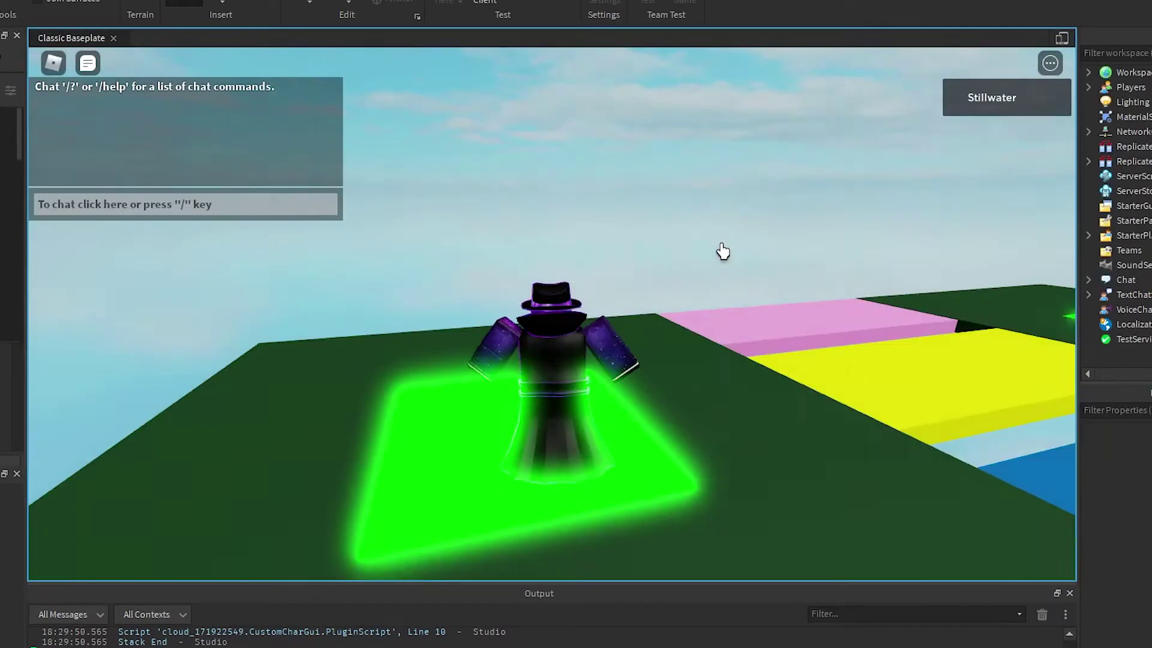
key("w")
mouse_move(717, 244)
right_mouse_down()
mouse_move(676, 247)
mouse_move(705, 245)
right_mouse_up()
key("w")
key("space")
key("space")
key("space")
key("space")
key("w")
key("space")
key("s")
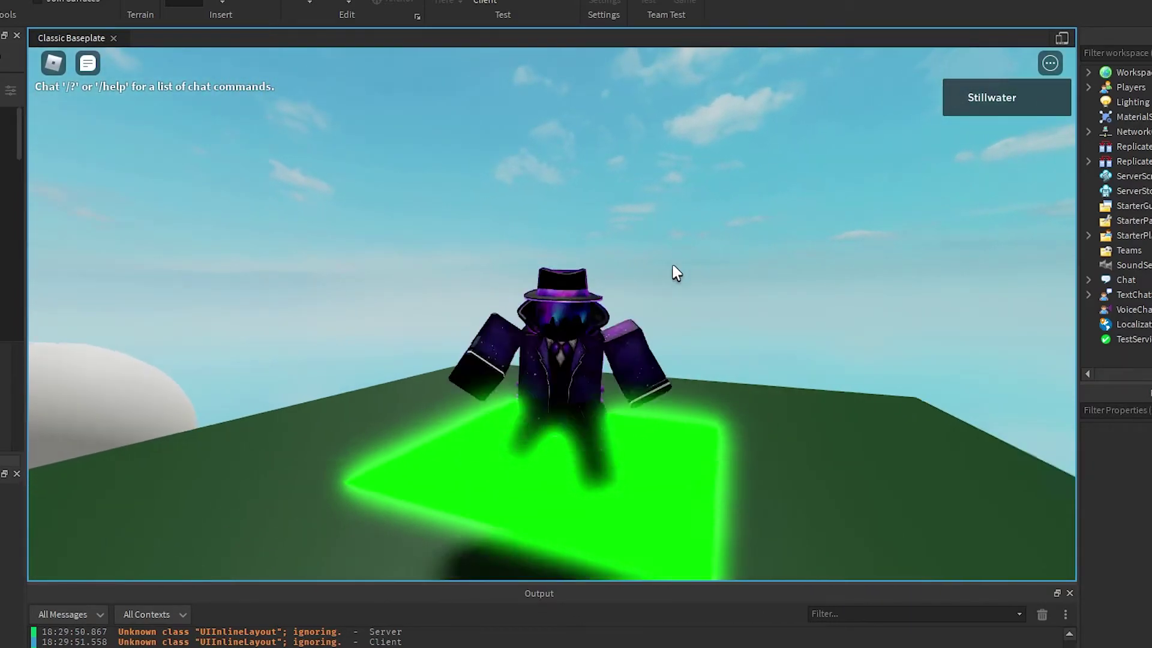
right_click_drag(693, 337, 692, 338)
scroll(692, 334, "down", 10)
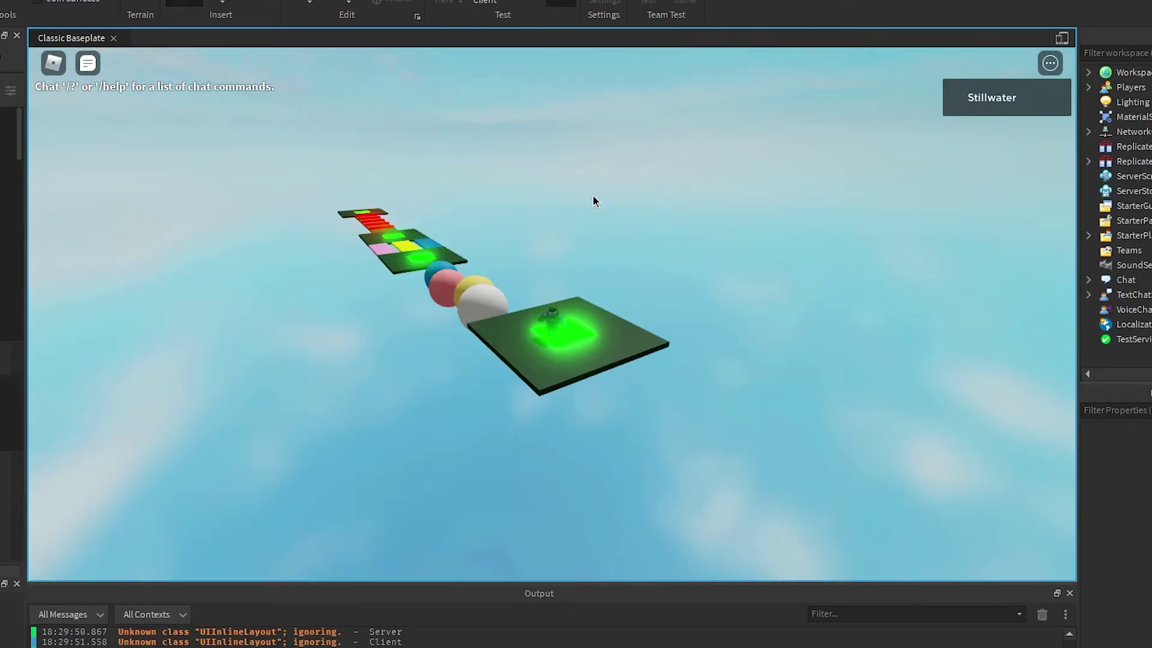
key("shift+F5")
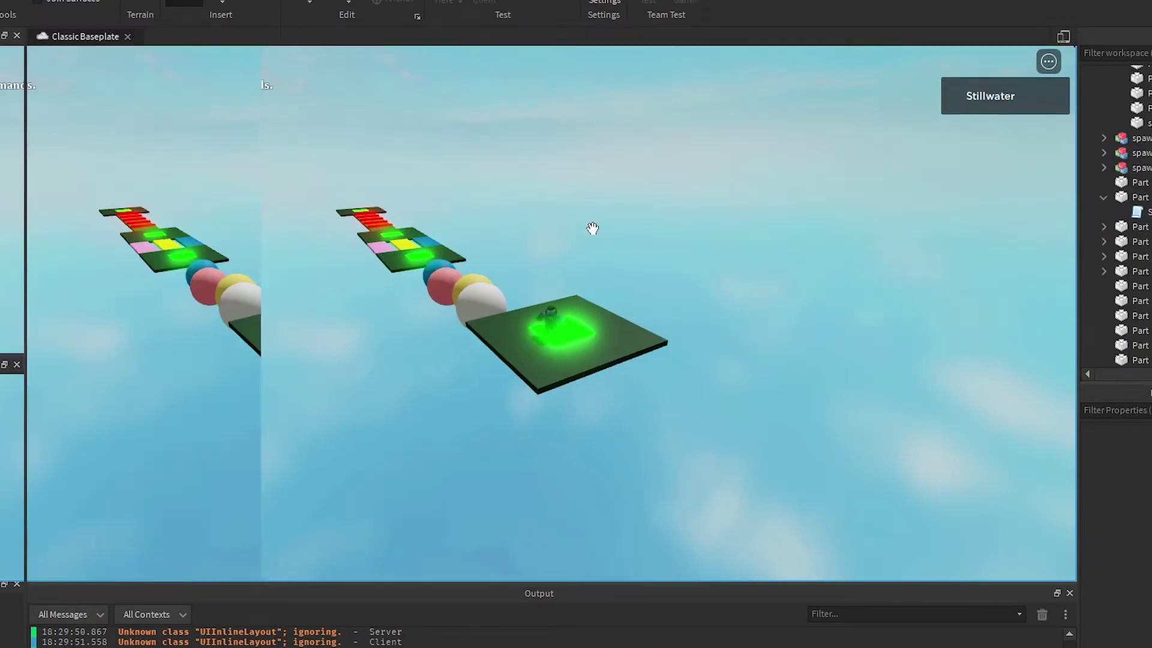
- Insert a block part and place it at the fourth platform's far edge
key("w")
right_click_drag(579, 241, 579, 245)
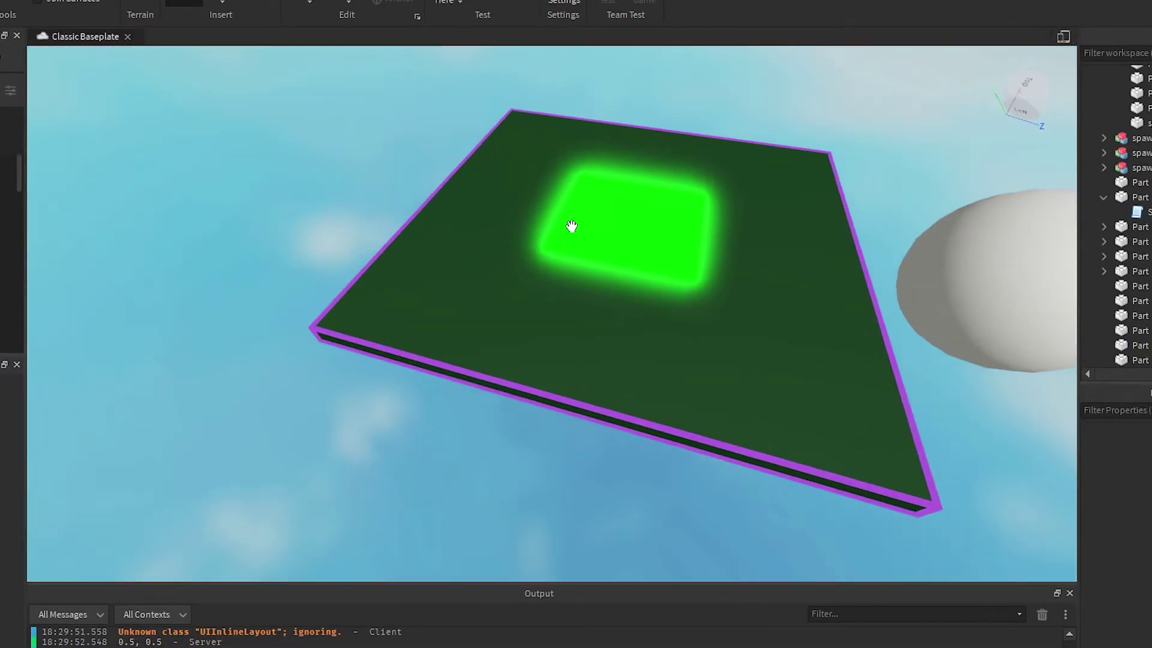
key("w")
key("d")
key("a")
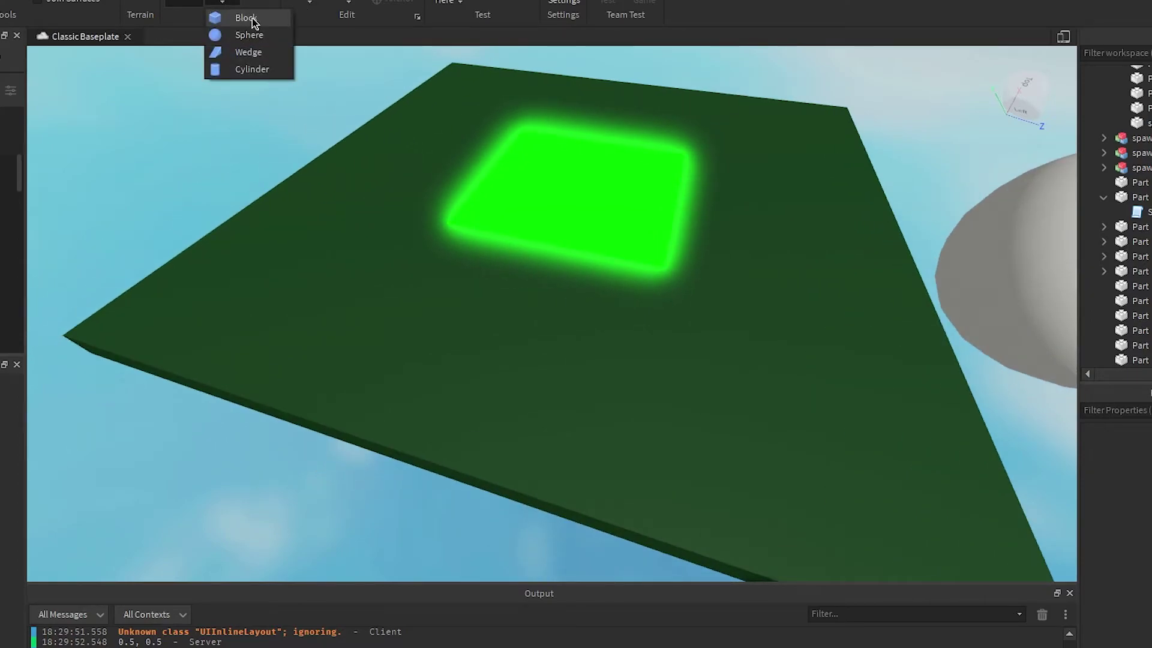
left_click(253, 22)
key("f")
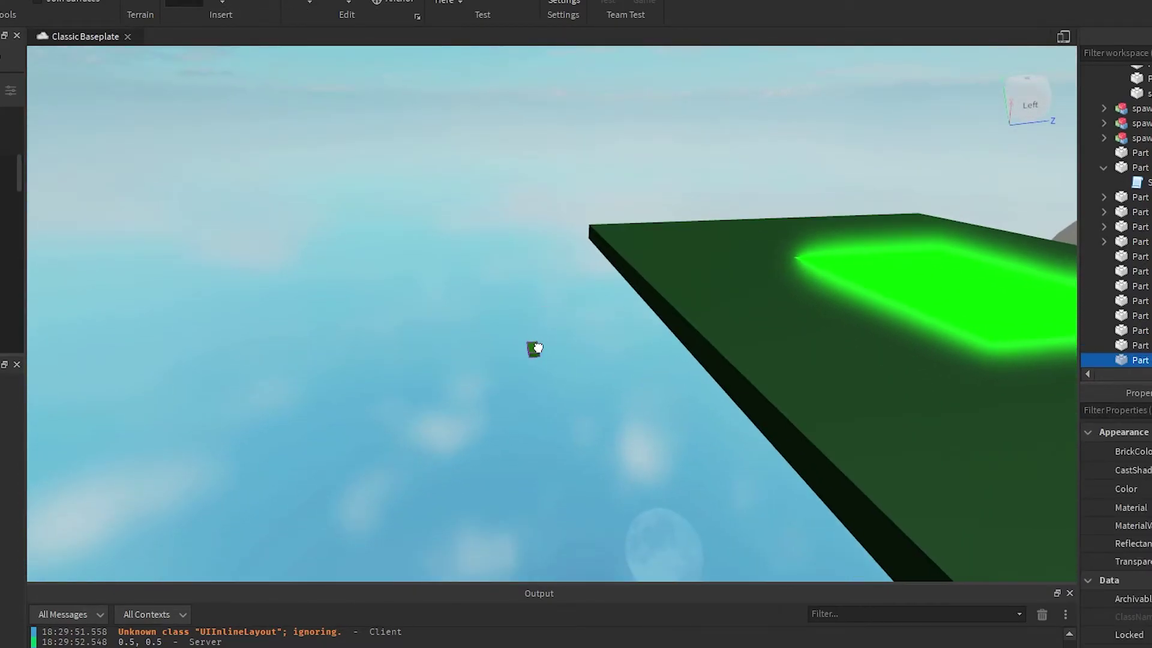
left_click_drag(668, 313, 702, 320)
key("s")
key("d")
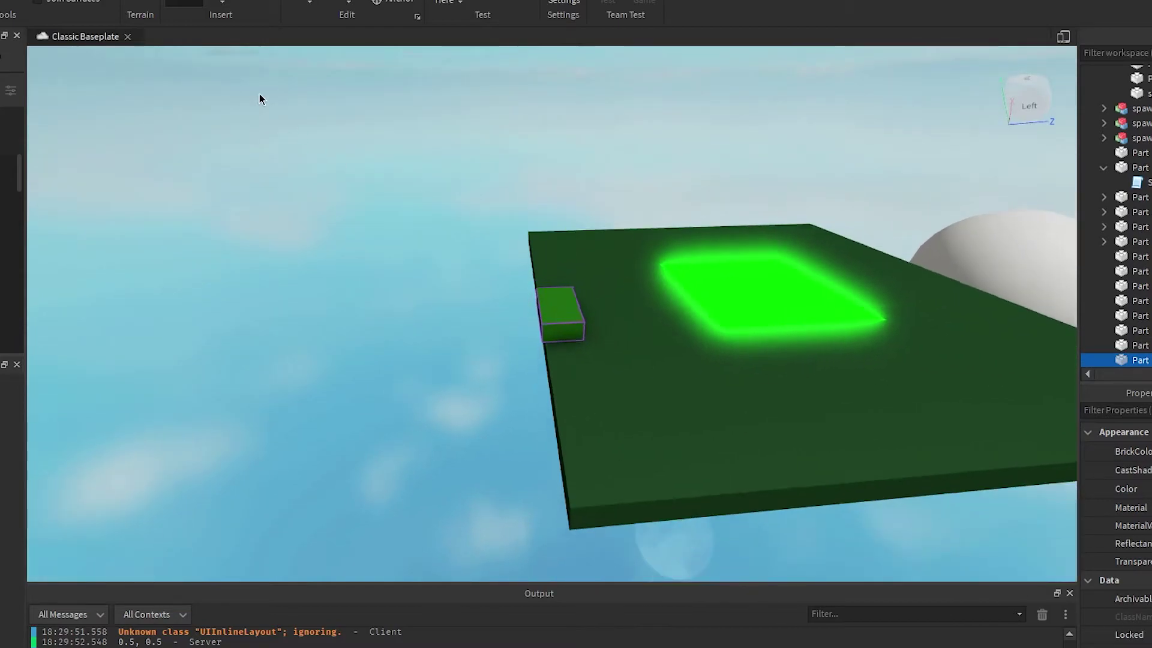
- Move the small block outward so it sits just off the fourth platform's far edge
key("a")
left_click(5, 2)
right_click_drag(491, 273, 492, 272)
key("s")
left_click_drag(445, 299, 444, 299)
key("w")
key("a")
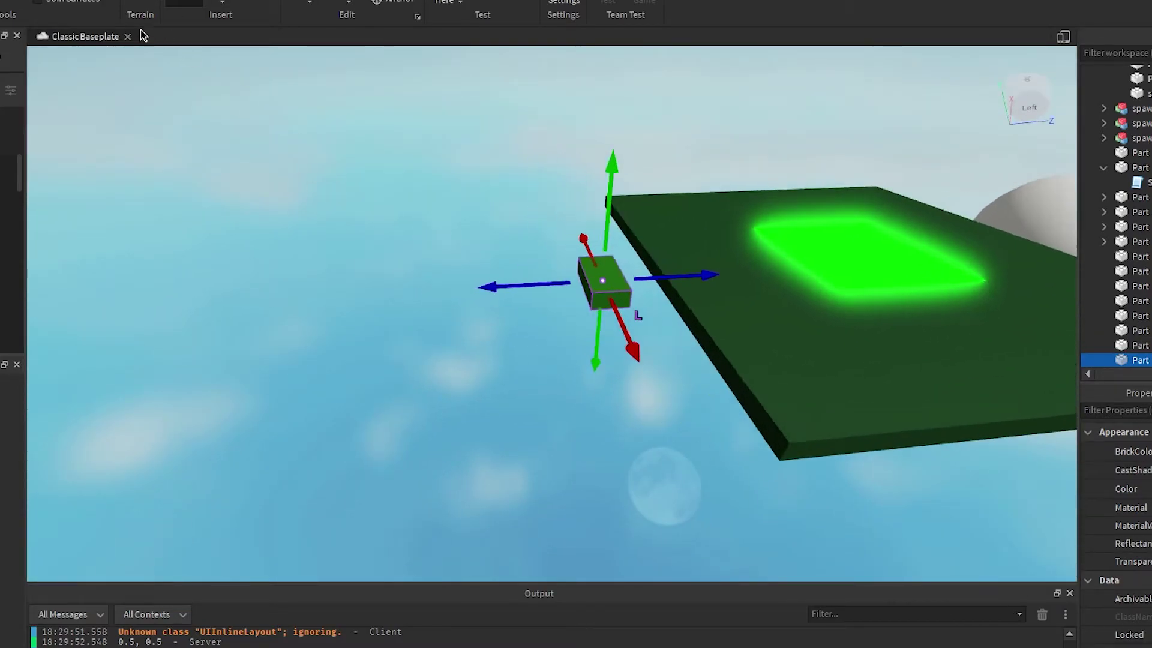
- Scale the block into a wide plank along the fourth platform's far edge and colour it blue
left_click(6, 2)
right_click_drag(618, 302, 617, 301)
key("d")
left_click_drag(522, 302, 777, 451, "ctrl")
right_click_drag(777, 451, 695, 407)
left_click_drag(514, 306, 570, 319)
key("w")
right_click_drag(570, 319, 571, 318)
key("s")
left_click(1147, 452)
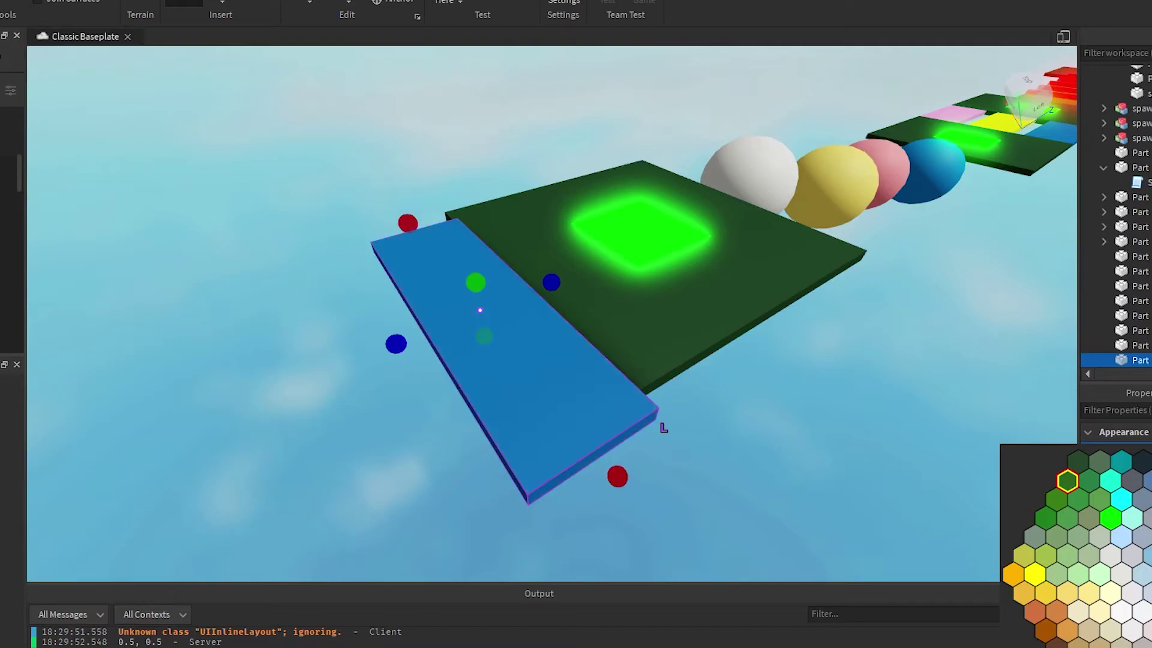
left_click(1148, 481)
- Adjust the blue plank's position beyond the fourth platform's far edge
left_click(2, 2)
key("a")
right_click_drag(414, 255, 415, 254)
left_click_drag(414, 255, 416, 296)
key("w")
key("a")
right_click_drag(416, 296, 416, 296)
key("s")
left_click_drag(600, 345, 616, 345)
- Duplicate the blue plank and place the copy farther out and slightly higher as the next stair
right_click_drag(615, 345, 563, 346)
key("d")
left_click_drag(561, 339, 604, 358)
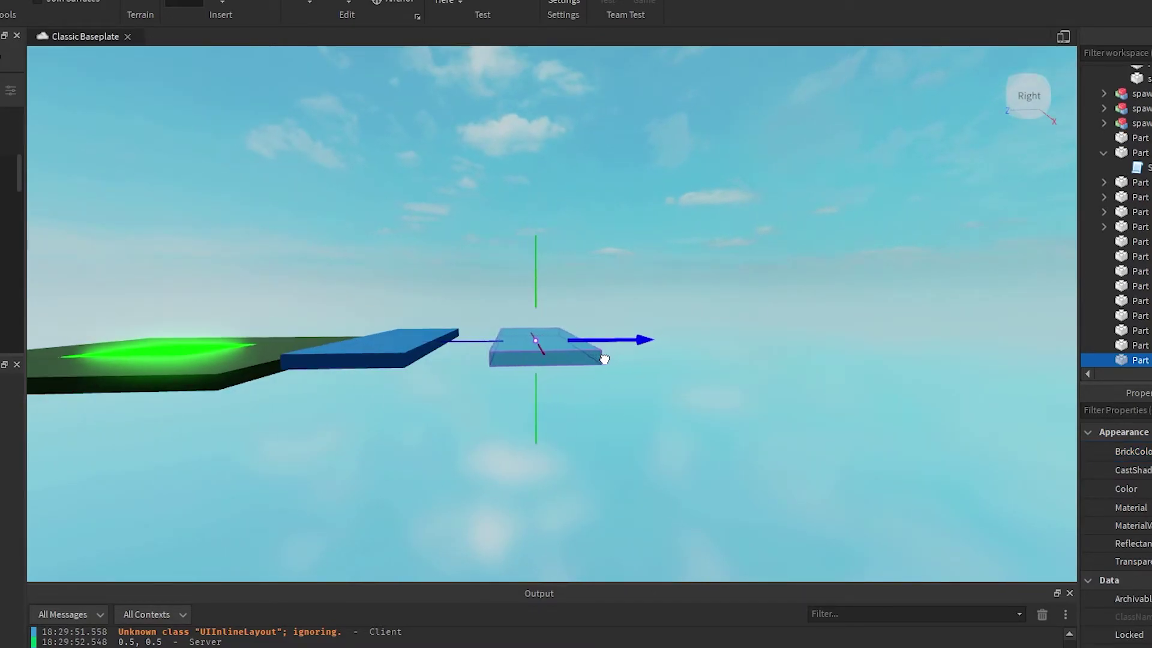
left_click_drag(537, 286, 528, 261)
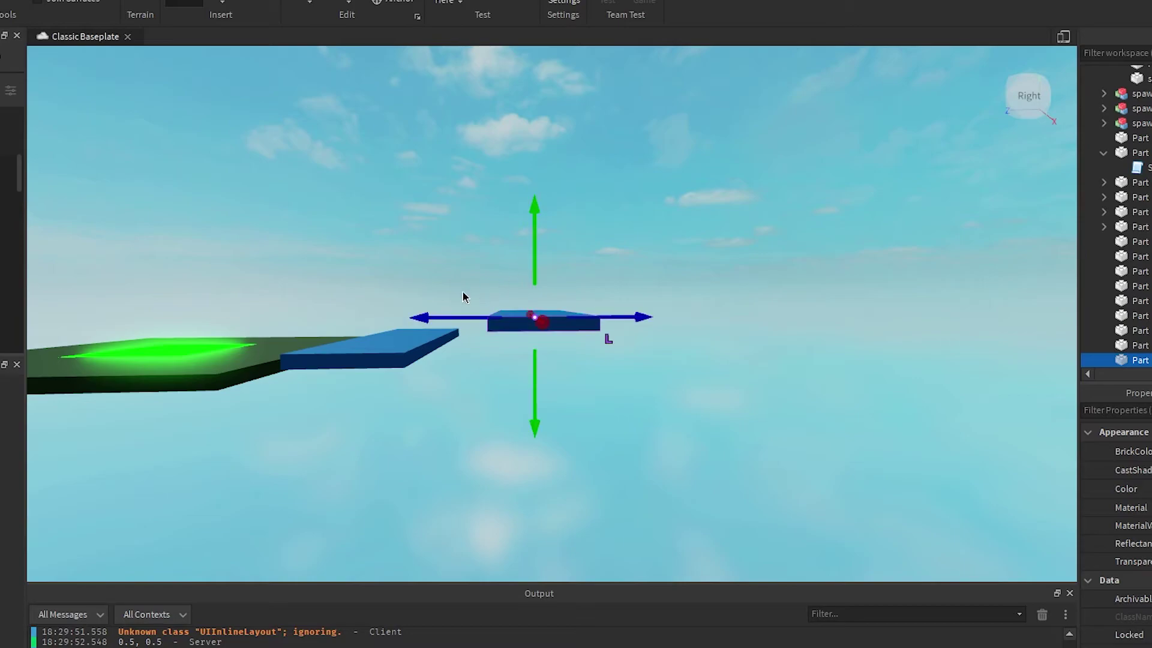
left_click_drag(453, 315, 442, 316)
- Recolour the raised second plank magenta
key("w")
left_click(1149, 451)
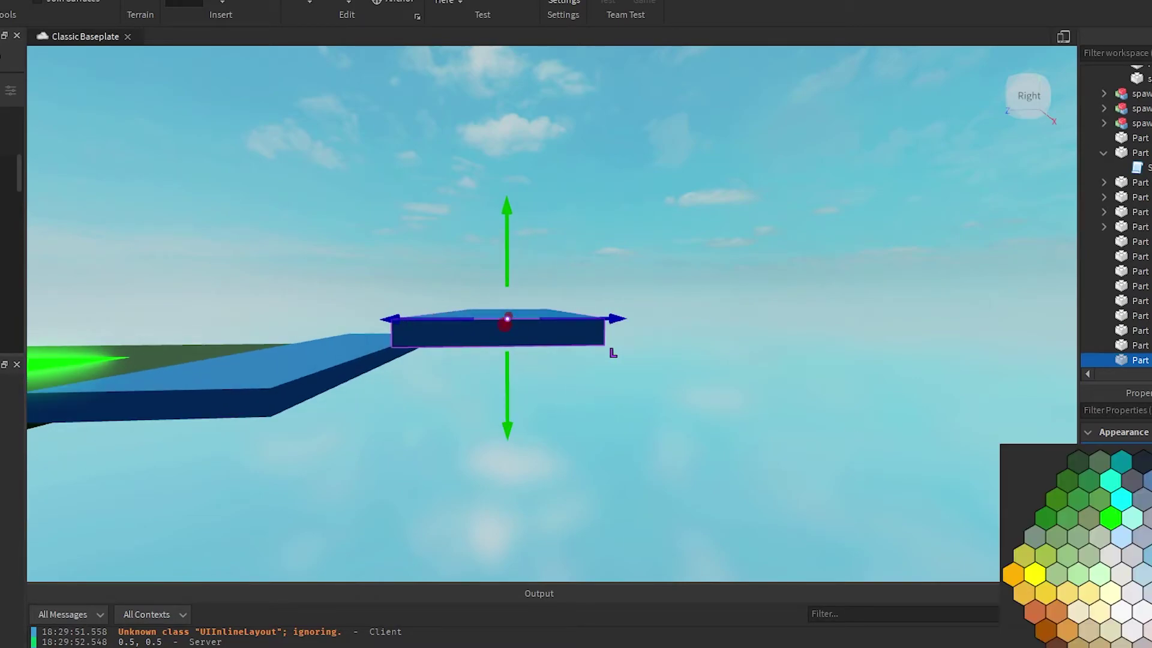
key("s")
right_click_drag(606, 318, 599, 316)
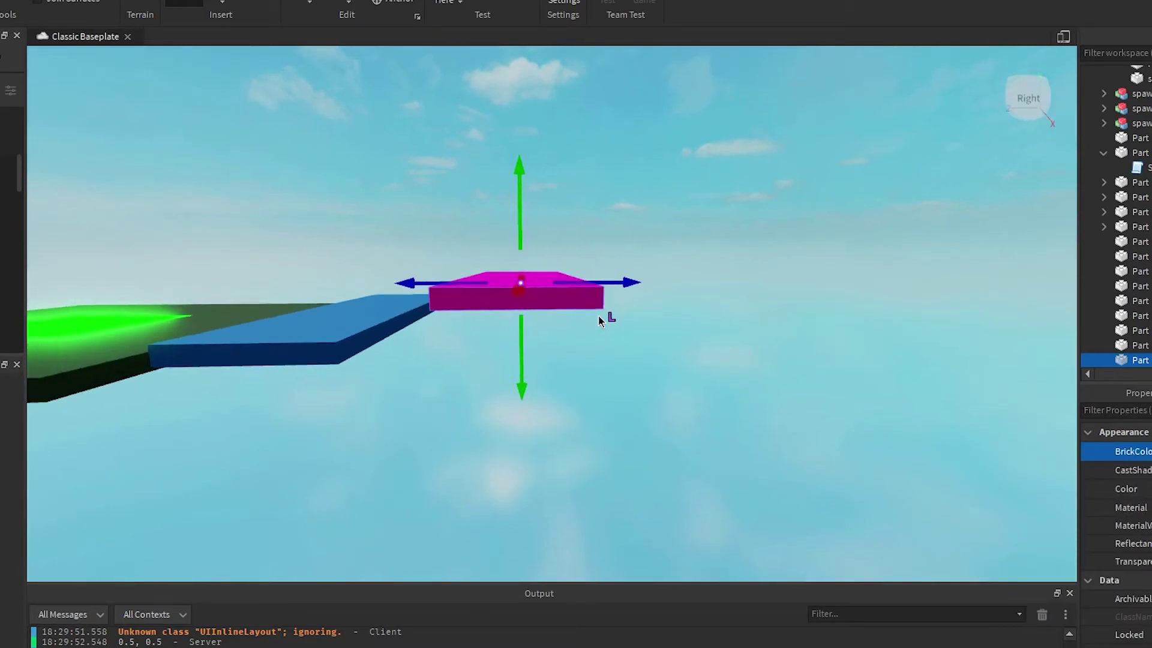
- Duplicate the magenta plank as a higher stair farther out and colour the copy yellow
key("ctrl+d")
key("d")
left_click_drag(594, 291, 669, 298)
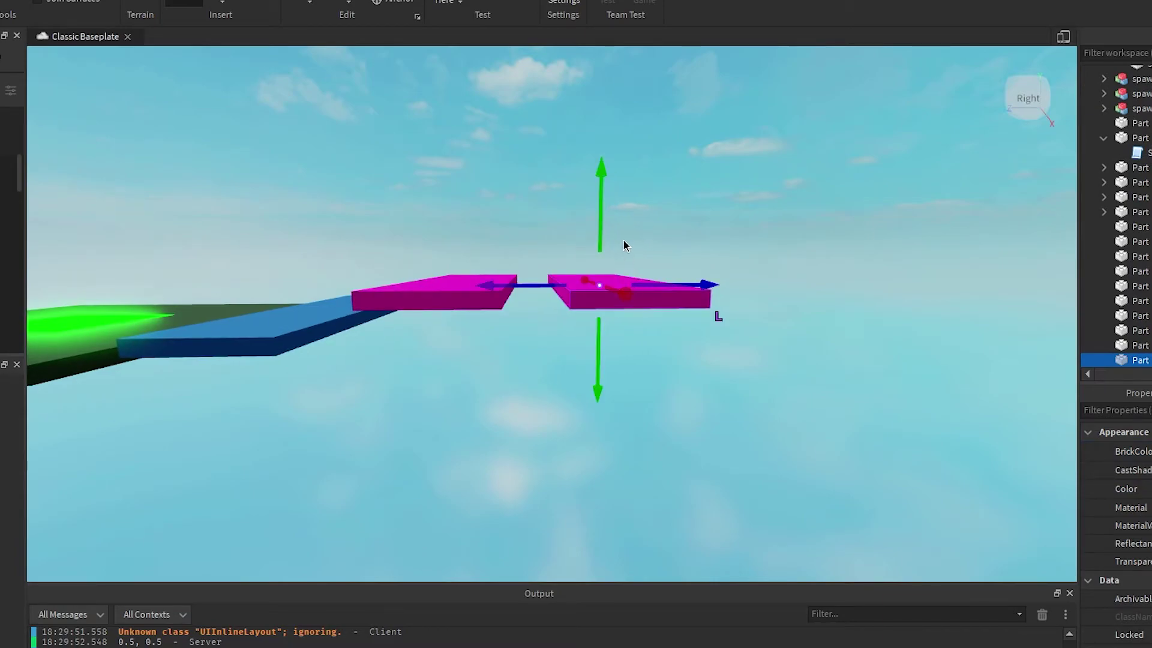
mouse_move(601, 225)
left_mouse_down()
mouse_move(601, 173)
mouse_move(614, 209)
left_mouse_up()
key("s")
key("d")
key("a")
left_click(1144, 451)
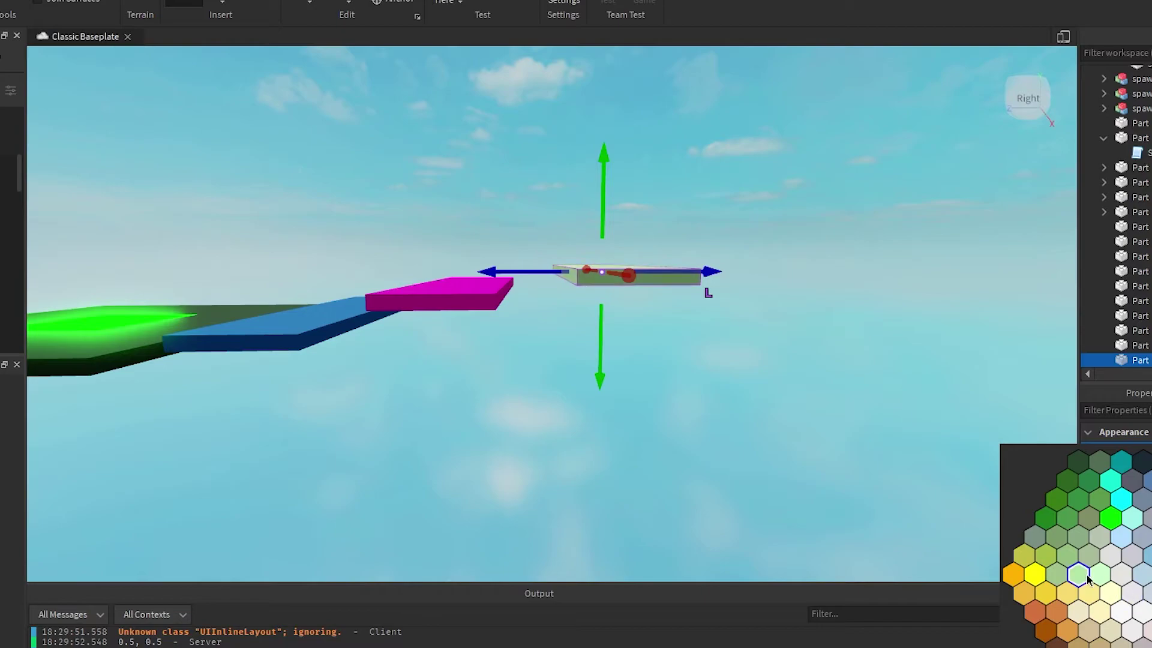
left_click(1037, 575)
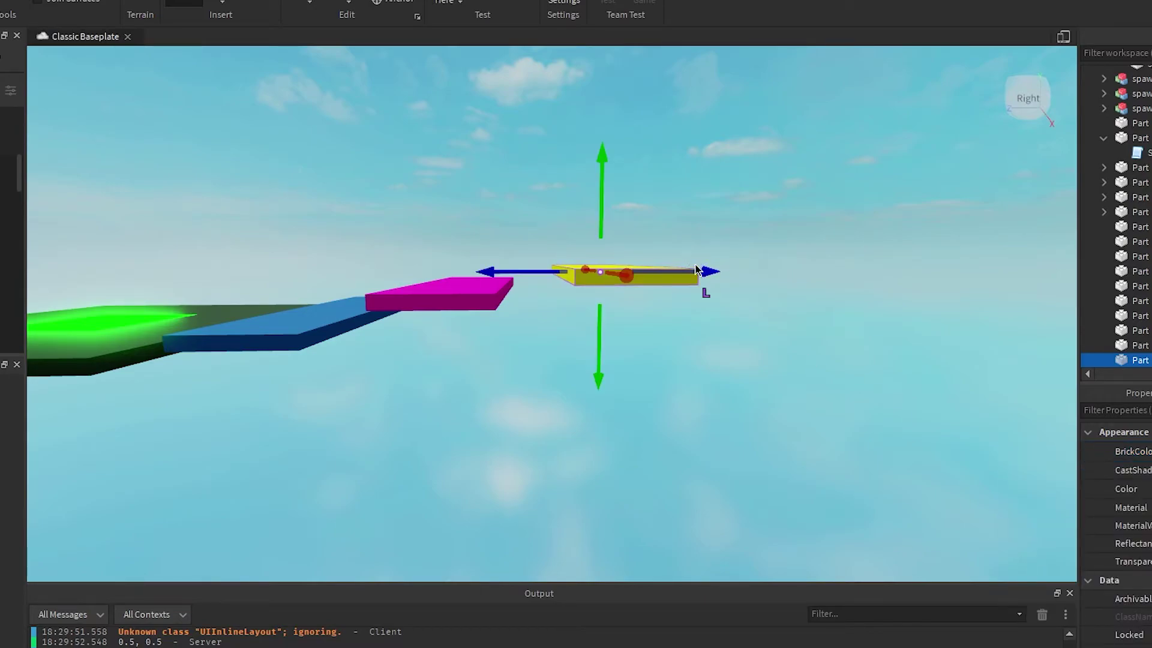
- Duplicate the yellow plank as a higher stair farther out and colour the copy bright green
key("ctrl+d")
key("d")
mouse_move(700, 270)
left_mouse_down()
mouse_move(730, 276)
mouse_move(718, 275)
left_mouse_up()
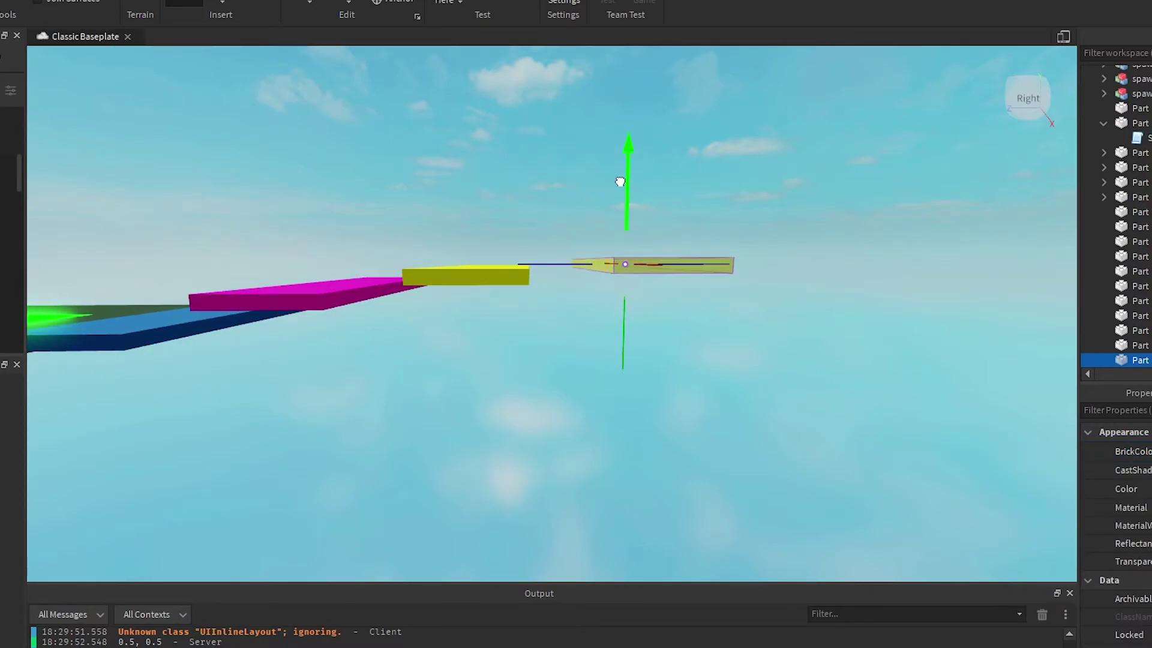
left_click(1128, 451)
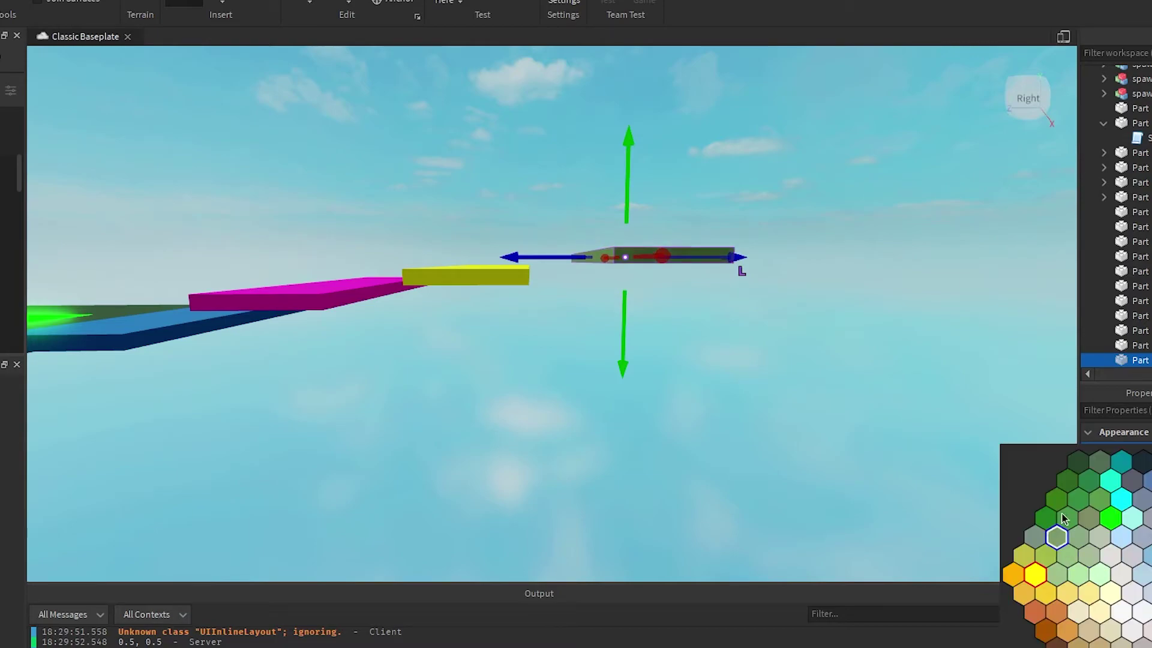
left_click(1111, 523)
left_click(918, 215)
- Duplicate the fourth platform with its spawn pad and place the raised copy beyond the green plank
key("s")
right_click_drag(894, 205, 870, 183)
key("a")
left_click(389, 298)
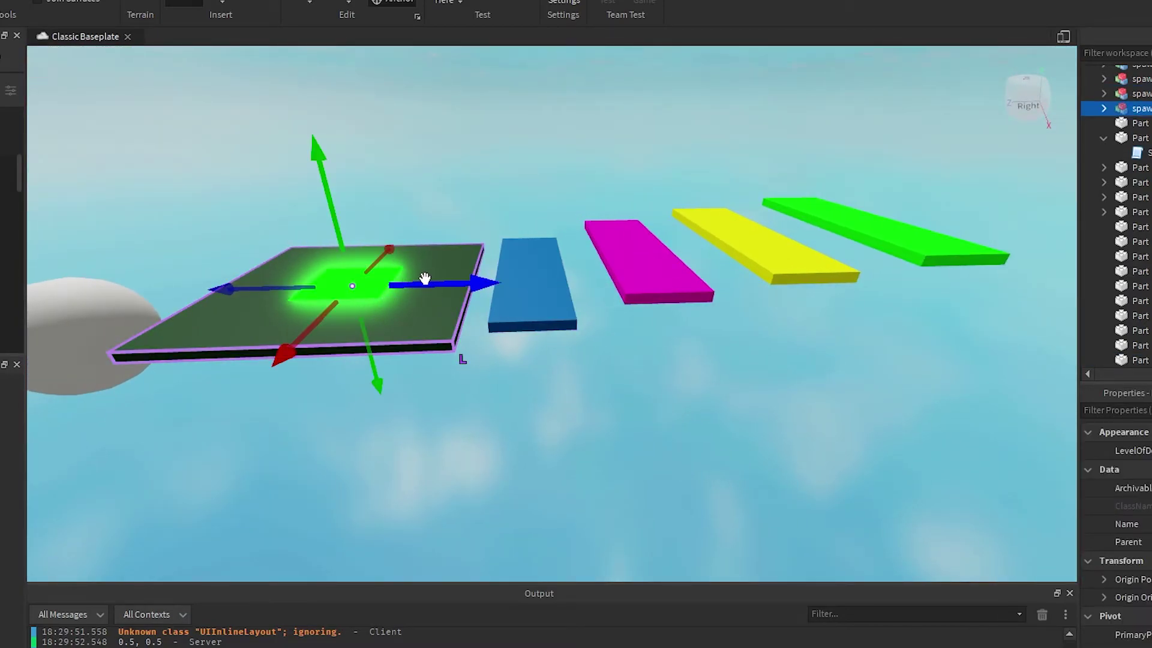
key("d")
left_click_drag(422, 279, 840, 312)
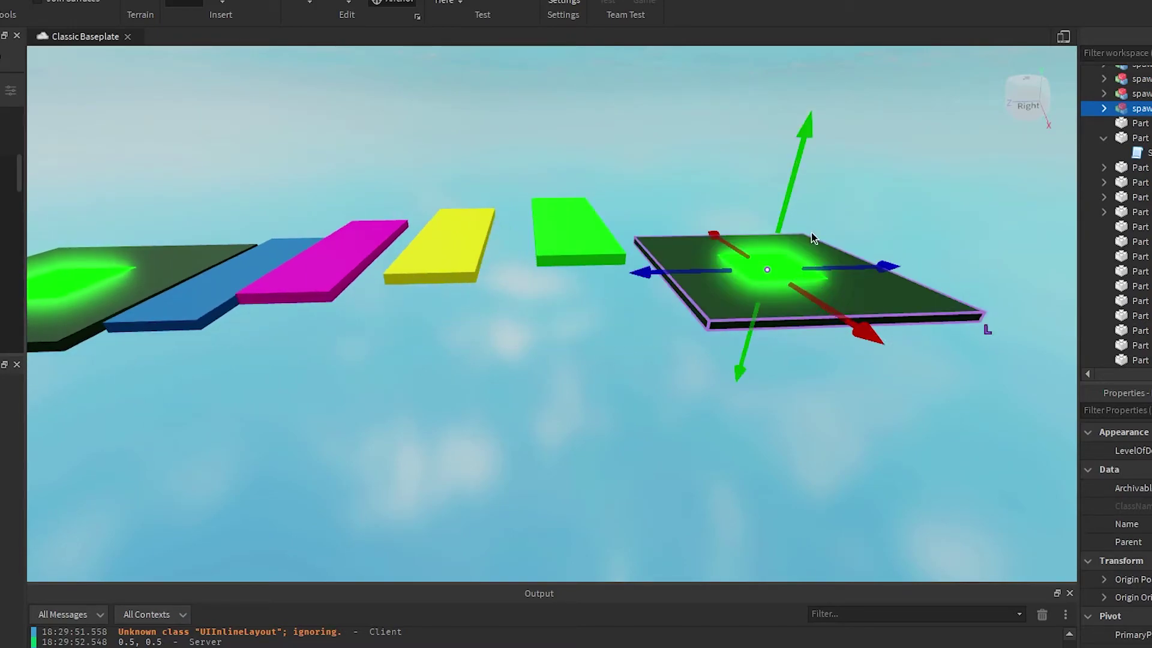
left_click_drag(788, 169, 789, 101)
- Fine-tune the fifth platform's distance from the green plank and its height as the end of the staircase
key("w")
right_click_drag(789, 101, 790, 105)
key("d")
key("s")
key("a")
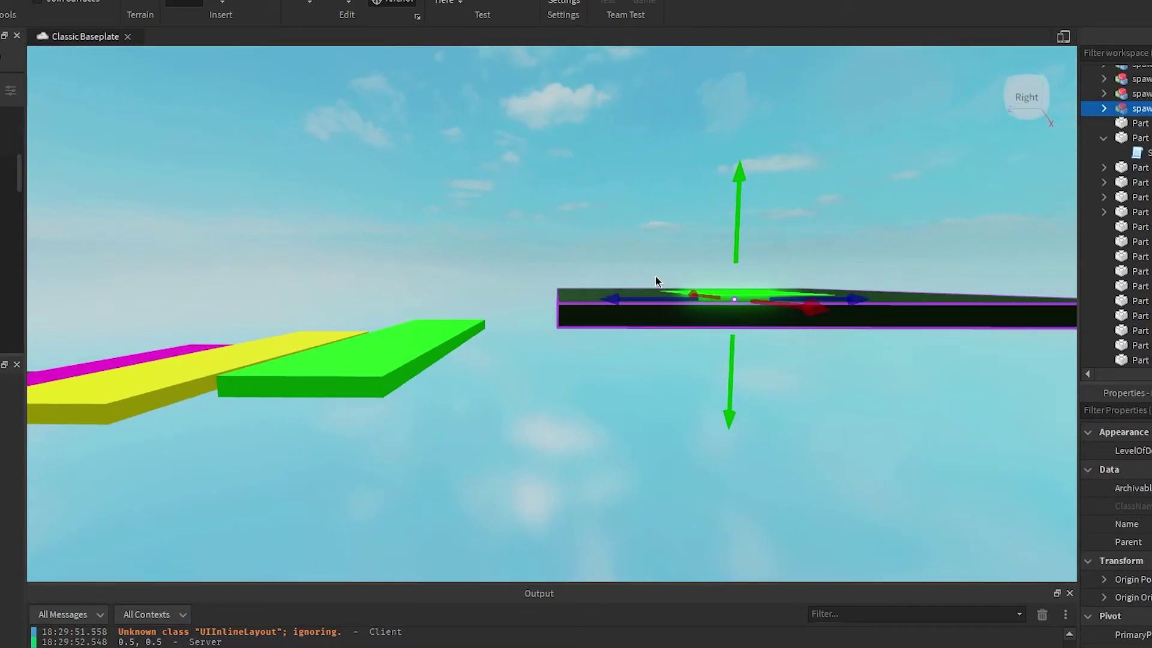
key("a")
left_click_drag(653, 297, 638, 298)
left_click_drag(763, 226, 764, 244)
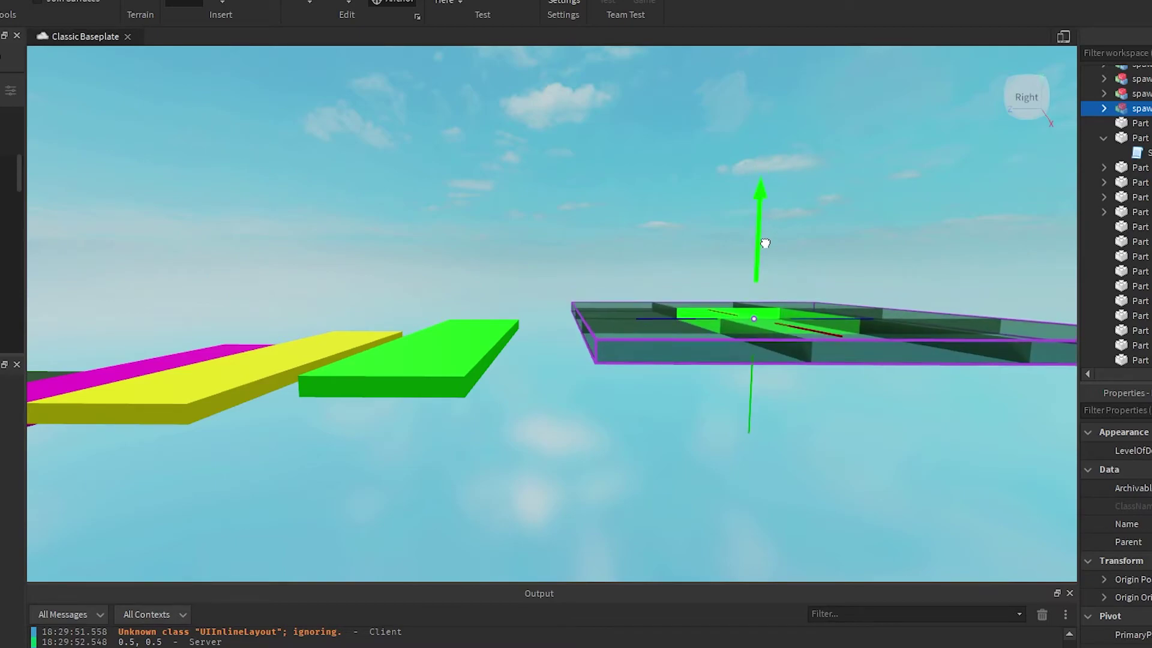
left_click(660, 197)
- Select the four coloured stair planks and the fifth platform together to check their anchoring, and clear the selection
right_click_drag(660, 197, 650, 226)
key("a")
key("d")
key("s")
left_click_drag(350, 139, 686, 379)
key("d")
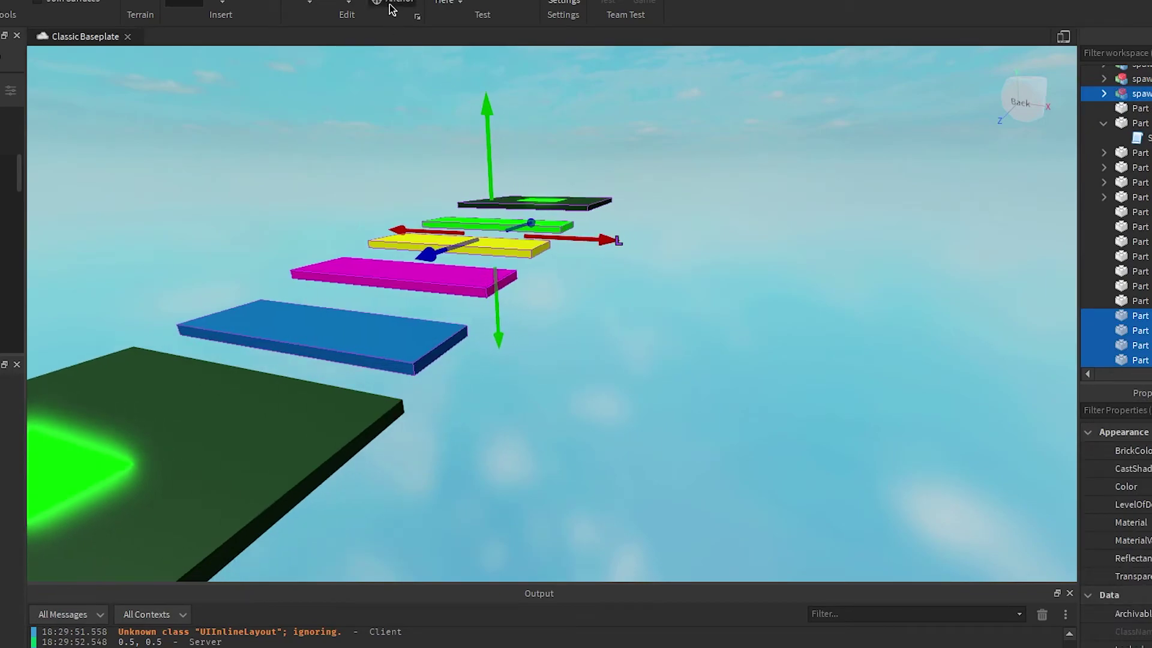
left_click(667, 188)
- Playtest from the fourth platform, jumping up the coloured stair planks to the fifth platform, and stop the test
key("w")
key("a")
left_click(450, 2)
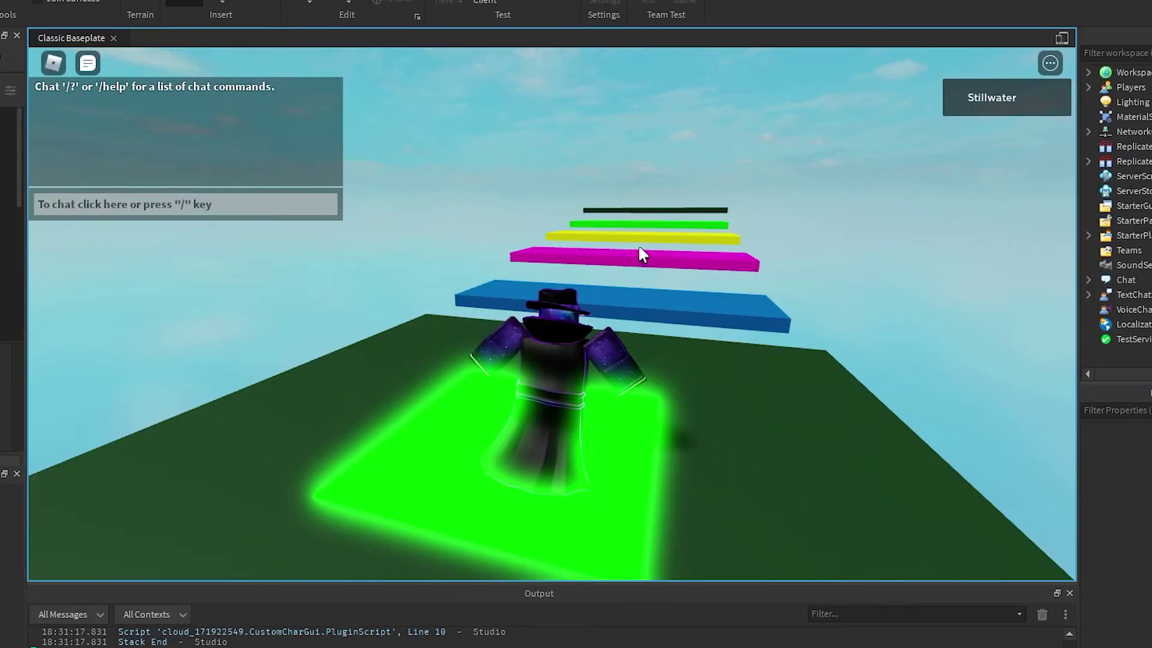
key("w")
right_click_drag(639, 248, 647, 261)
key("space")
key("space")
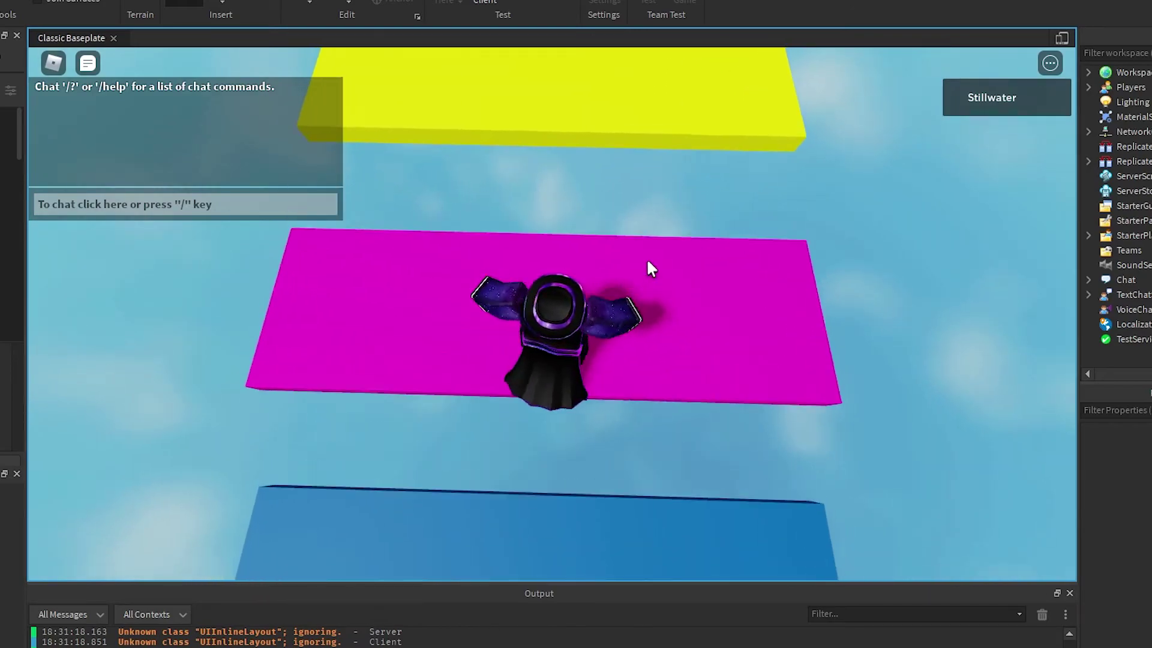
key("w")
key("space")
key("space")
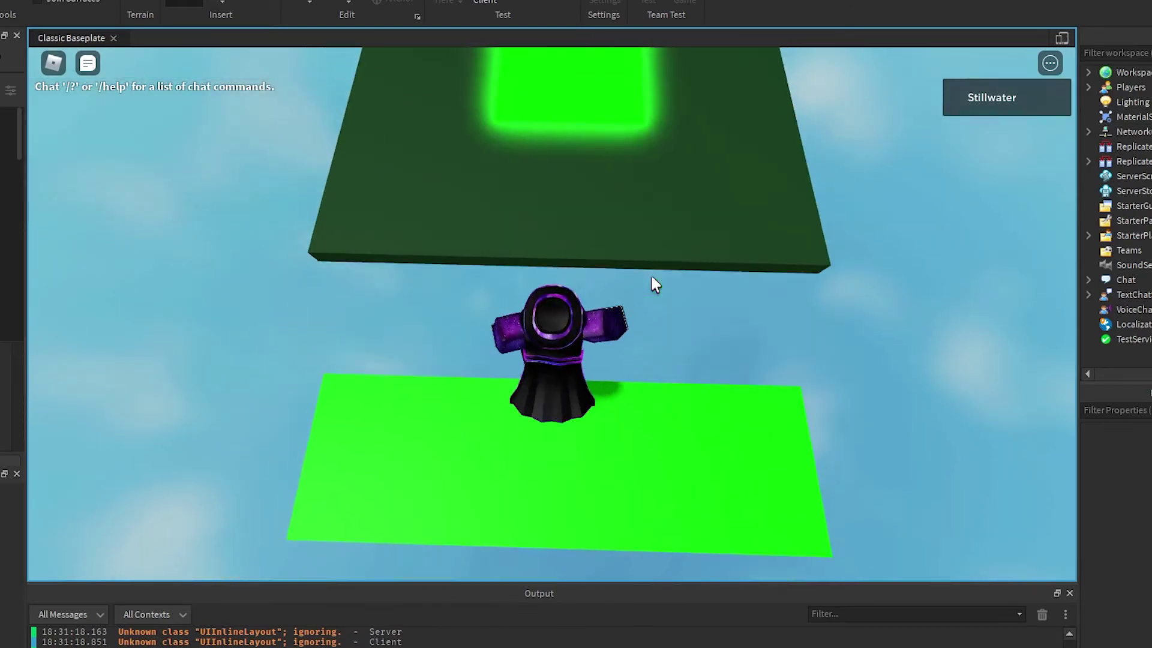
key("w")
mouse_move(652, 277)
right_mouse_down()
mouse_move(647, 261)
mouse_move(654, 284)
right_mouse_up()
scroll(647, 262, "down", 5)
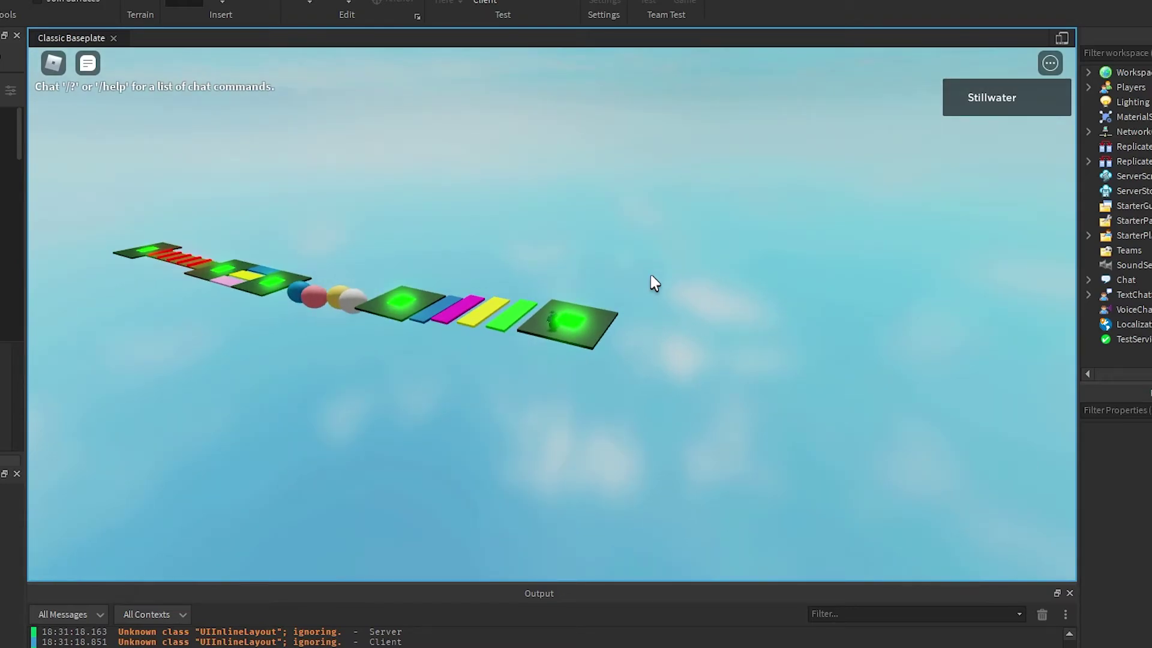
key("shift+F5")
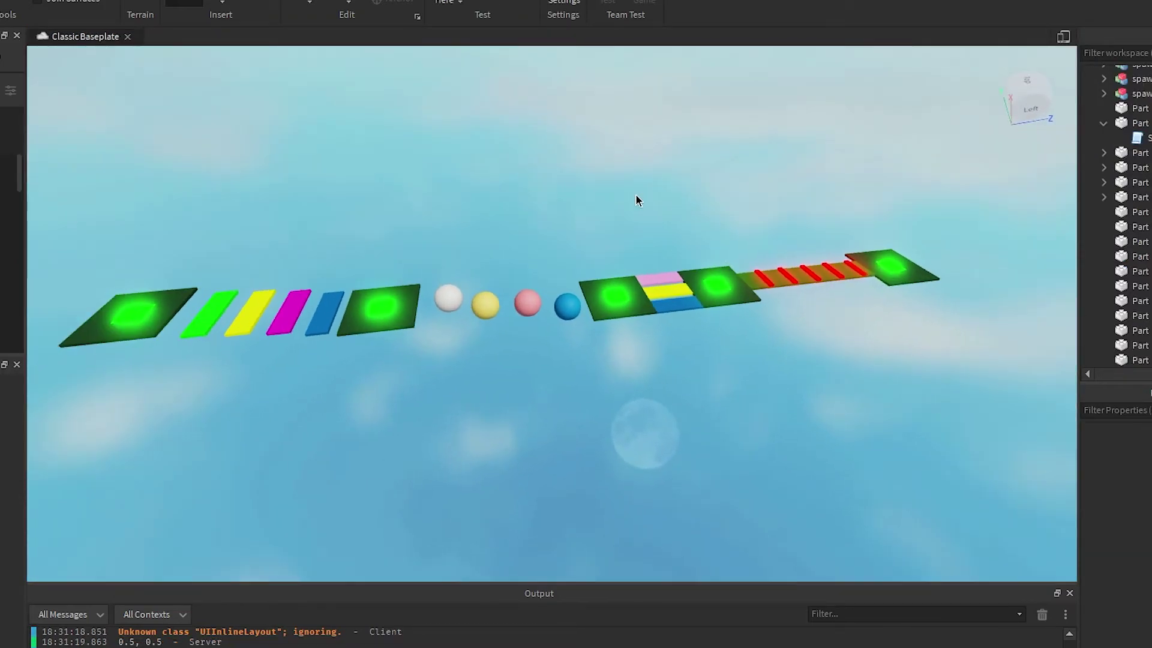
- Publish the game as "obby awesome swagging", described "it's an awesome obby that you can swaggon", with Console enabled and the content agreement accepted
key("alt+f")
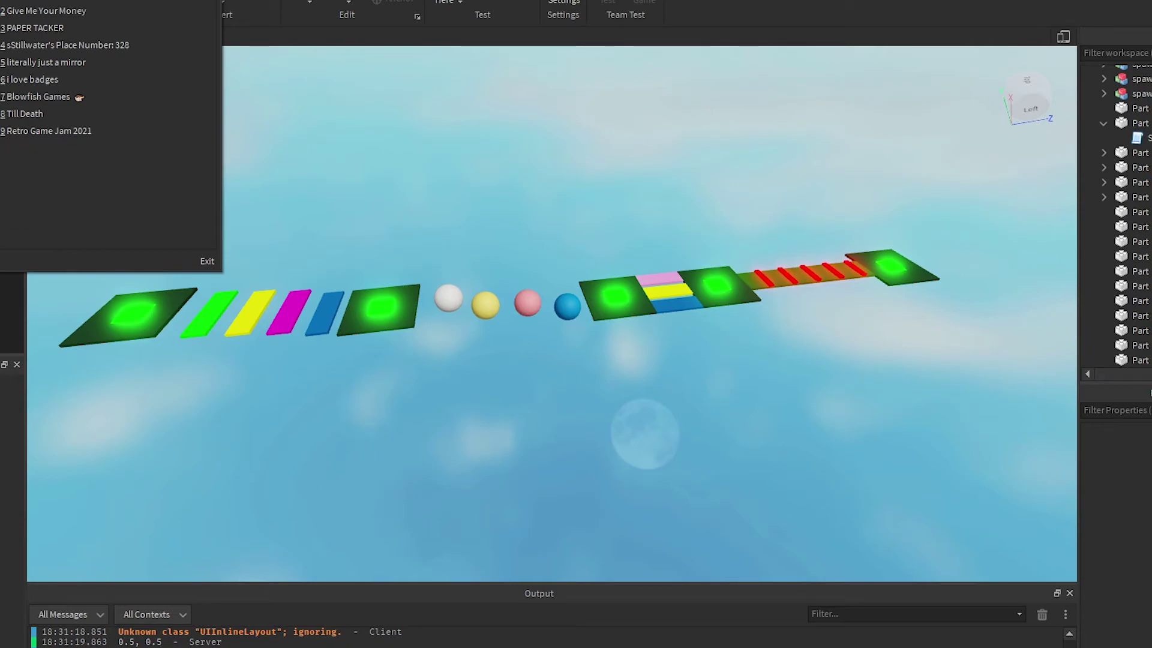
key("alt+p")
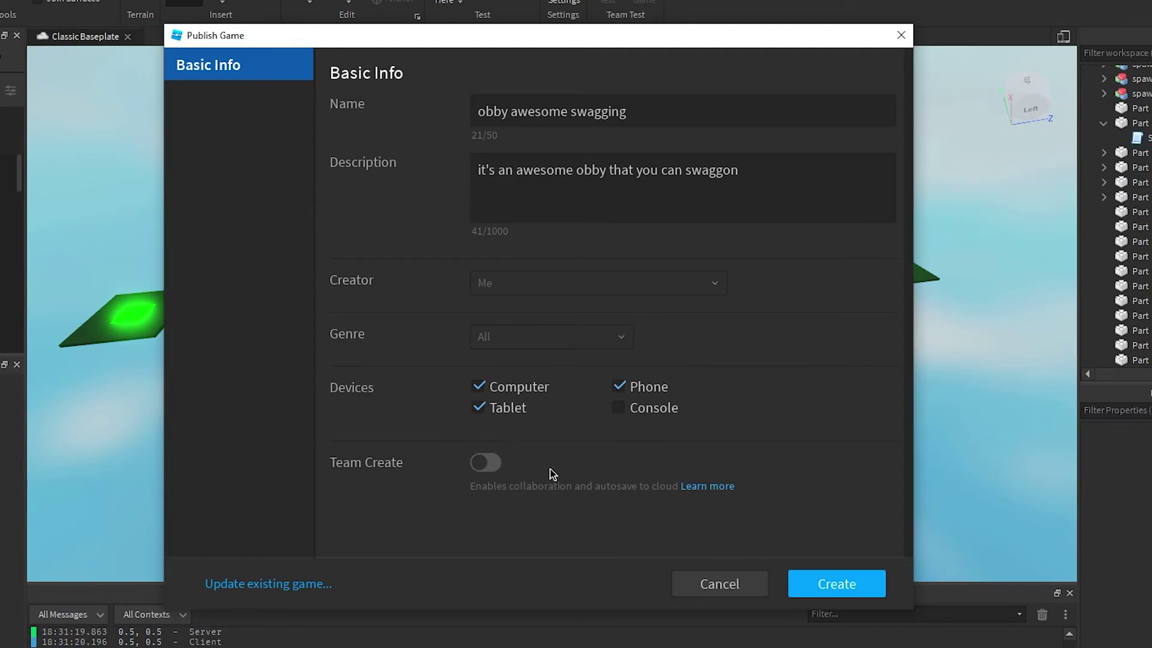
left_click(623, 413)
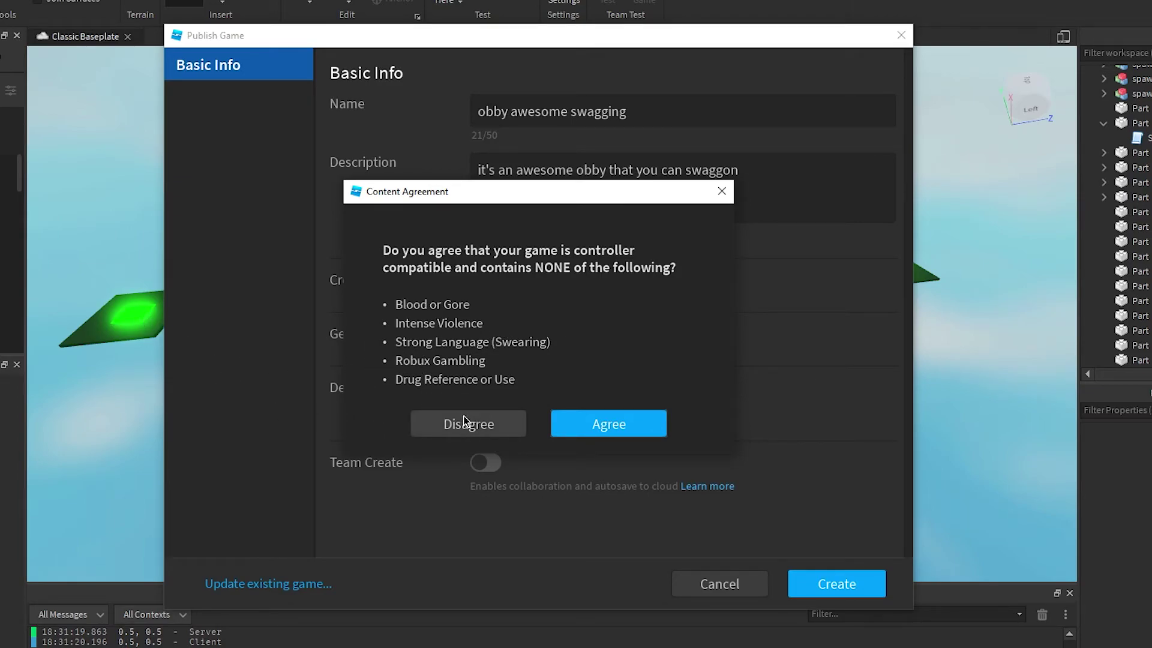
left_click(648, 423)
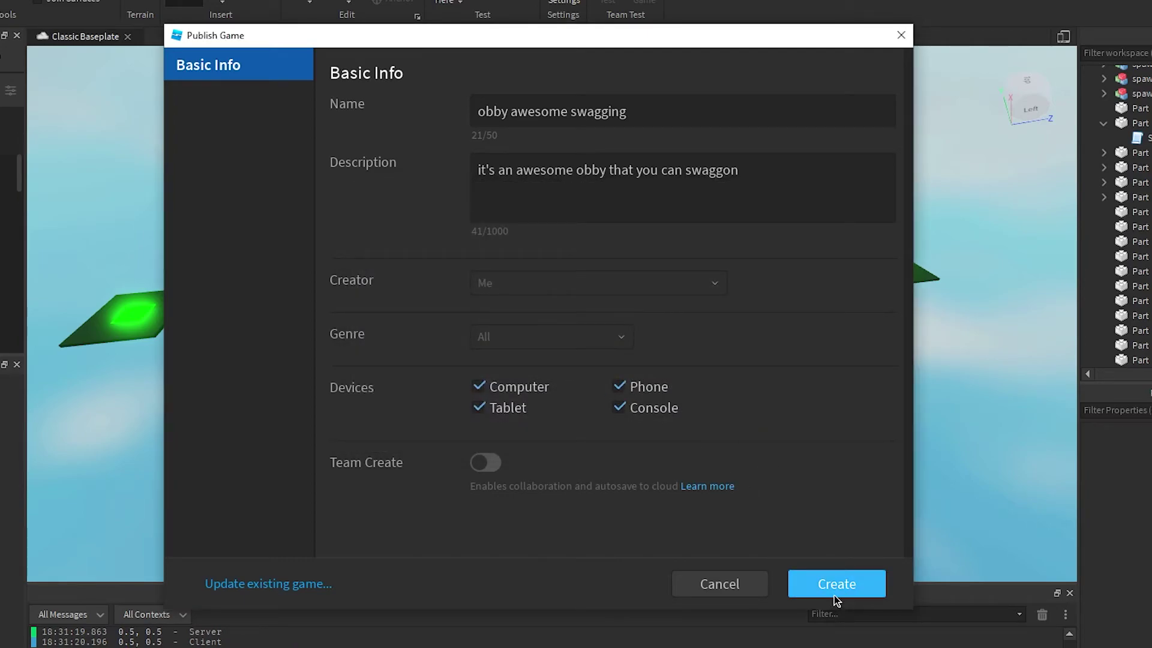
left_click(834, 593)
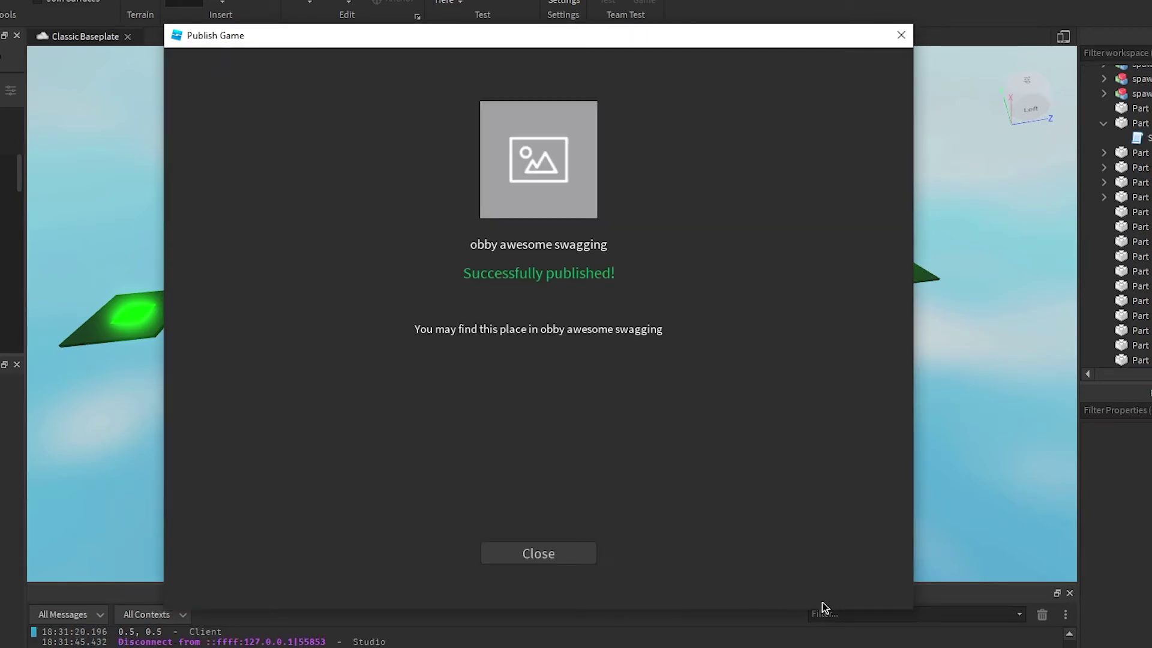
left_click(493, 552)
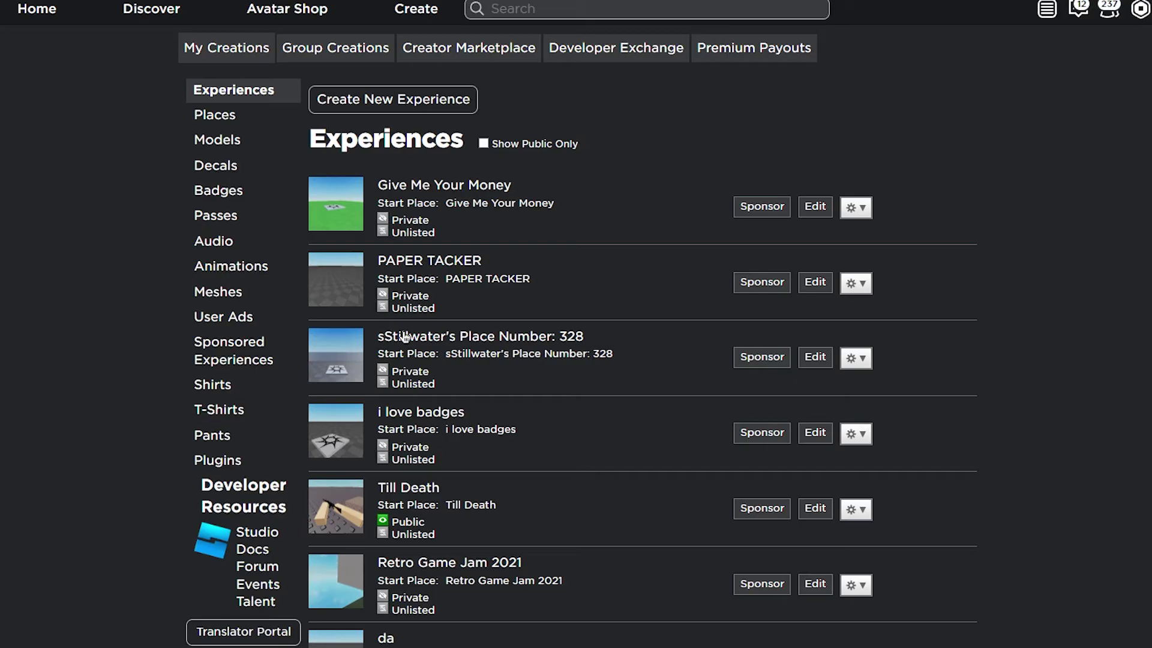
- Refresh the Experiences list on the Roblox website, open obby awesome swagging and launch it
key("F5")
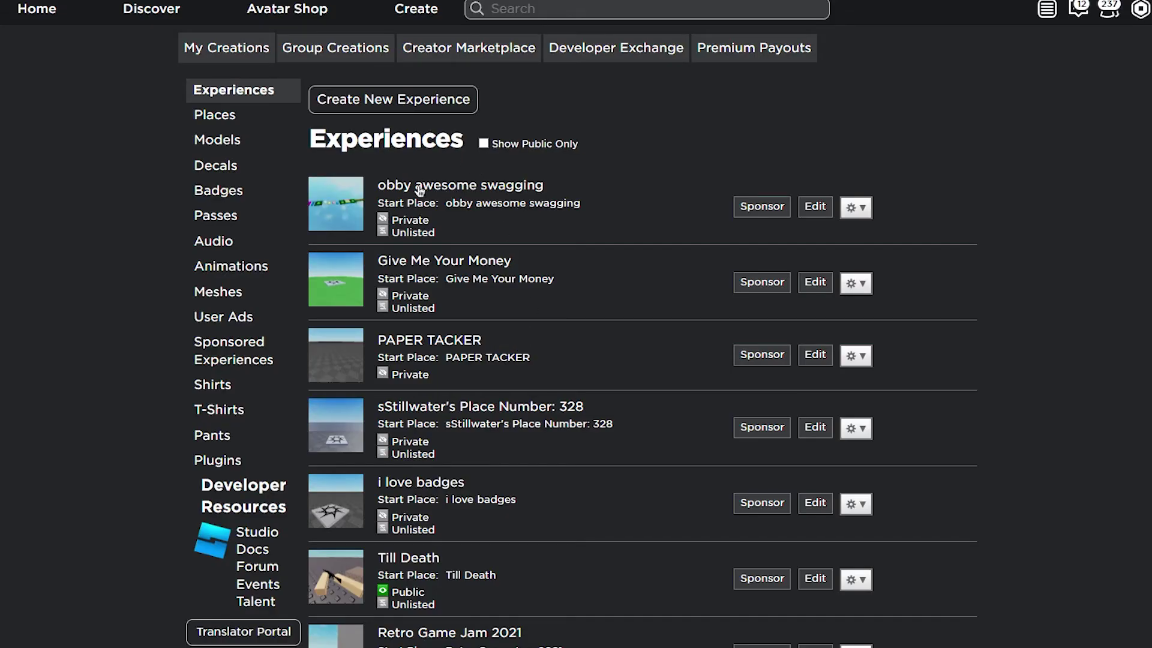
left_click(521, 207)
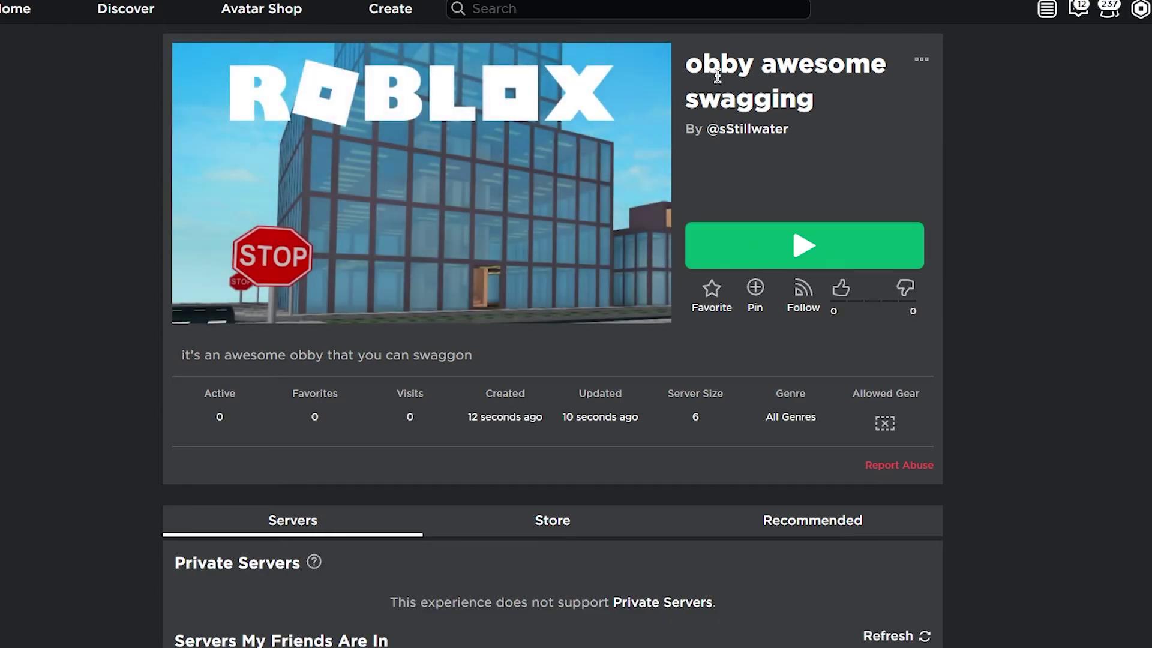
left_click_drag(717, 77, 838, 142)
left_click(838, 144)
left_click(770, 228)
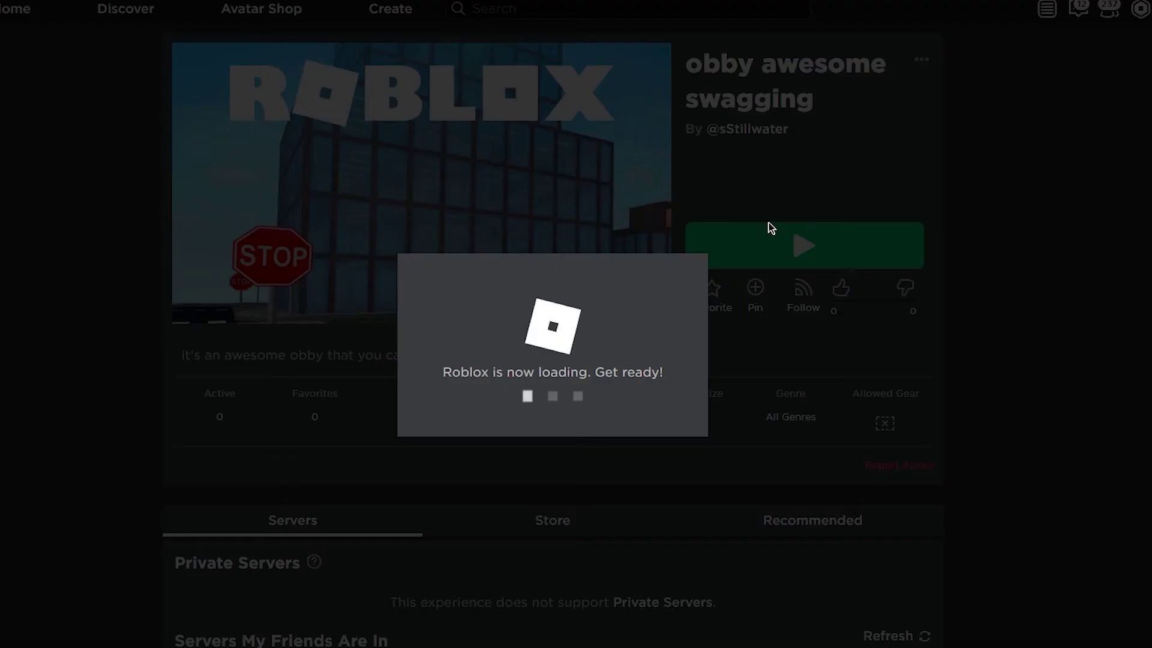
left_click(615, 81)
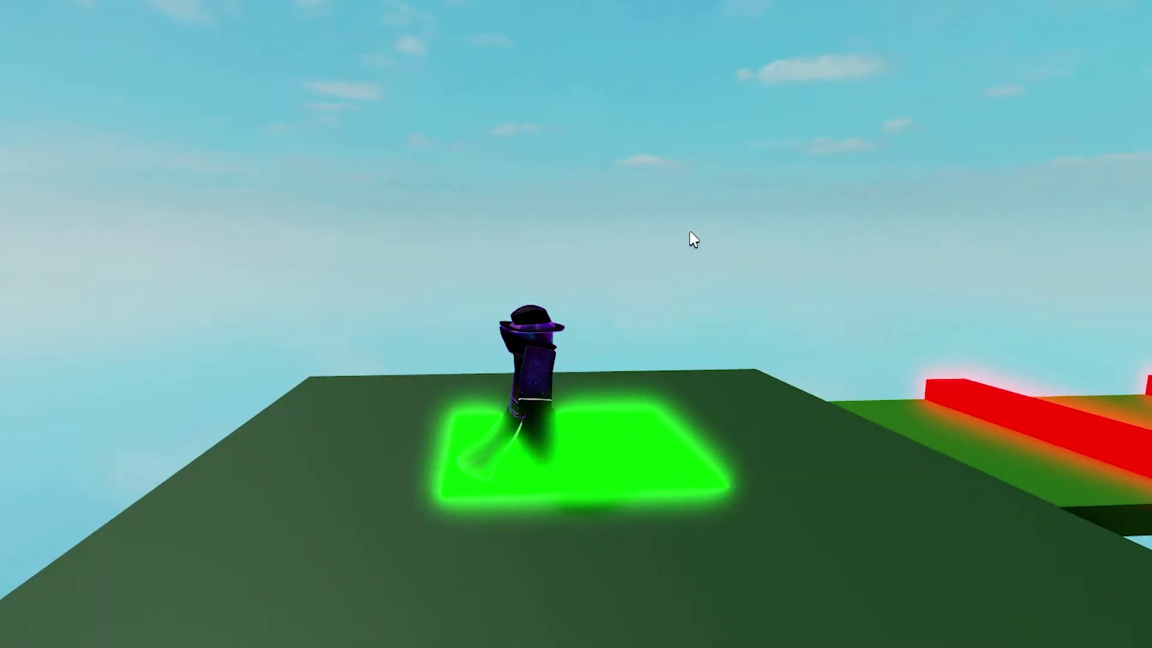
- Play the published game's first section, jumping over the red kill blocks
right_click_drag(690, 230, 690, 230)
key("w")
right_click_drag(743, 256, 743, 256)
key("space")
key("space")
key("space")
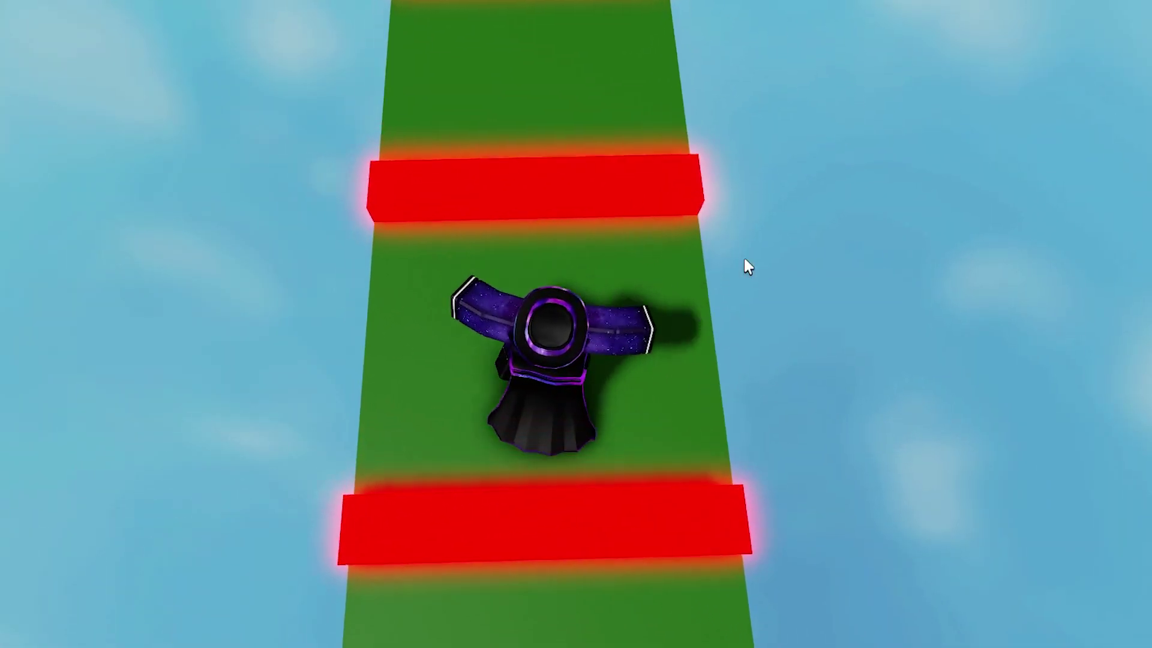
key("w")
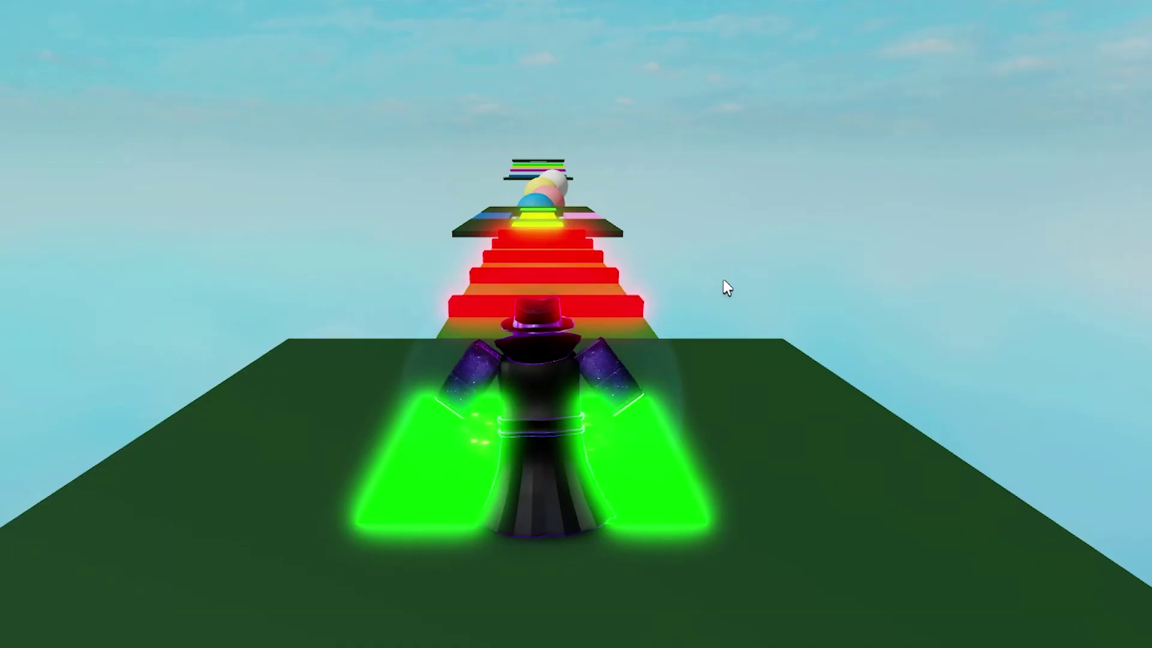
key("w")
right_click_drag(742, 367, 742, 368)
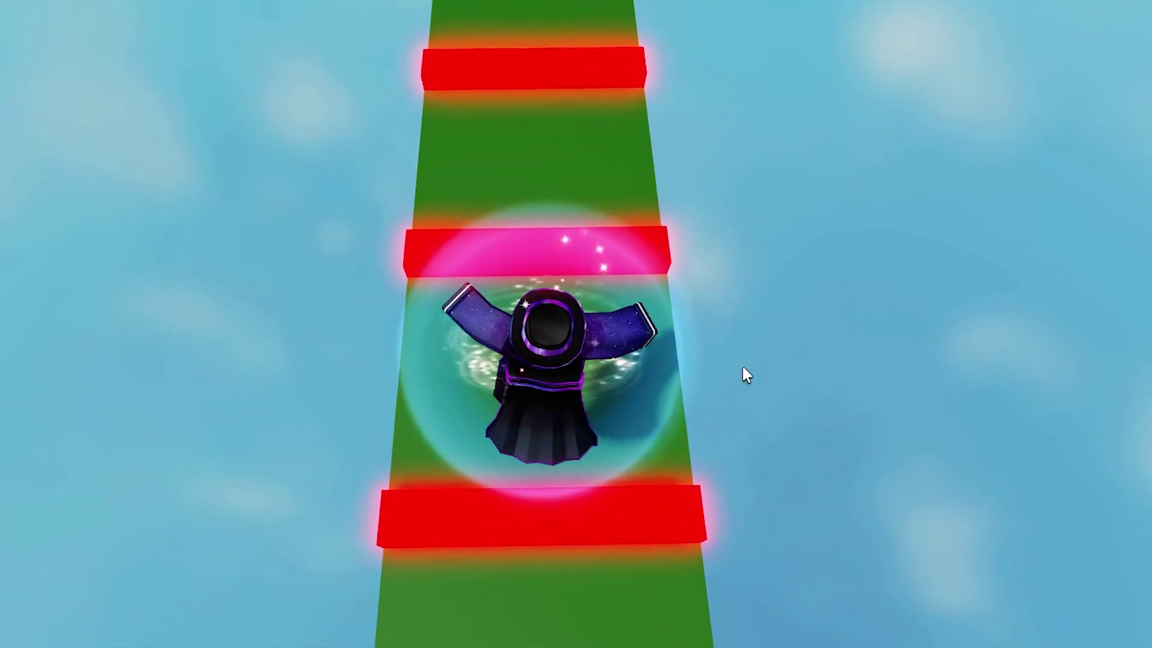
key("w")
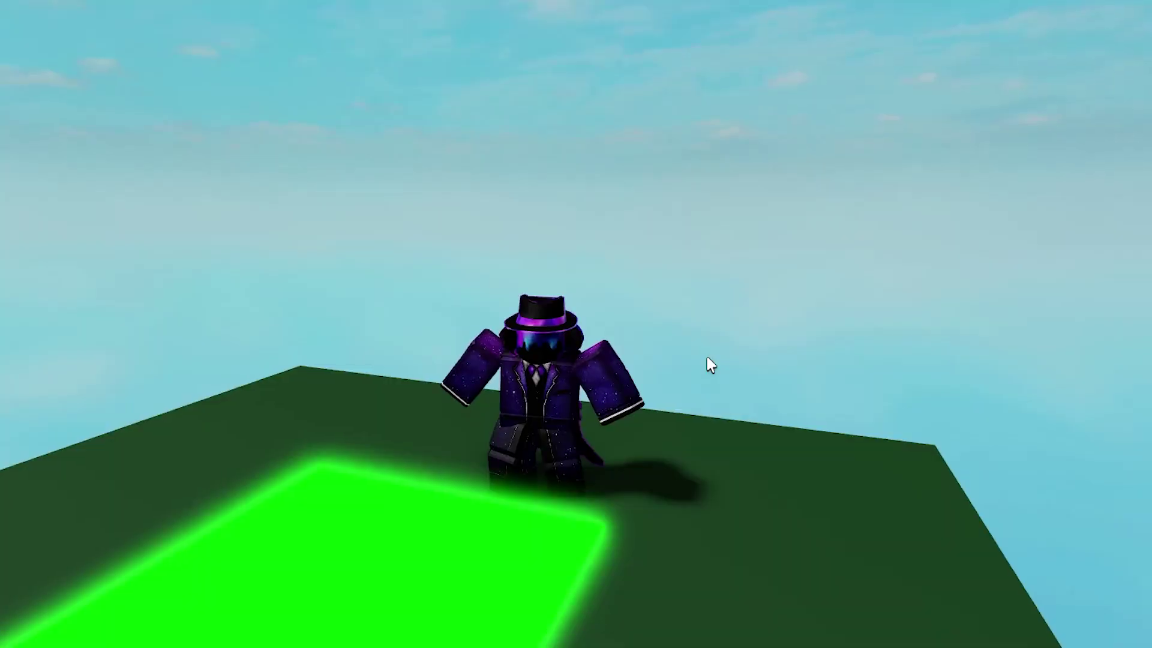
- Examine the layout of the published obby from around and above its starting platform
right_click_drag(705, 356, 707, 357)
key("a")
key("a")
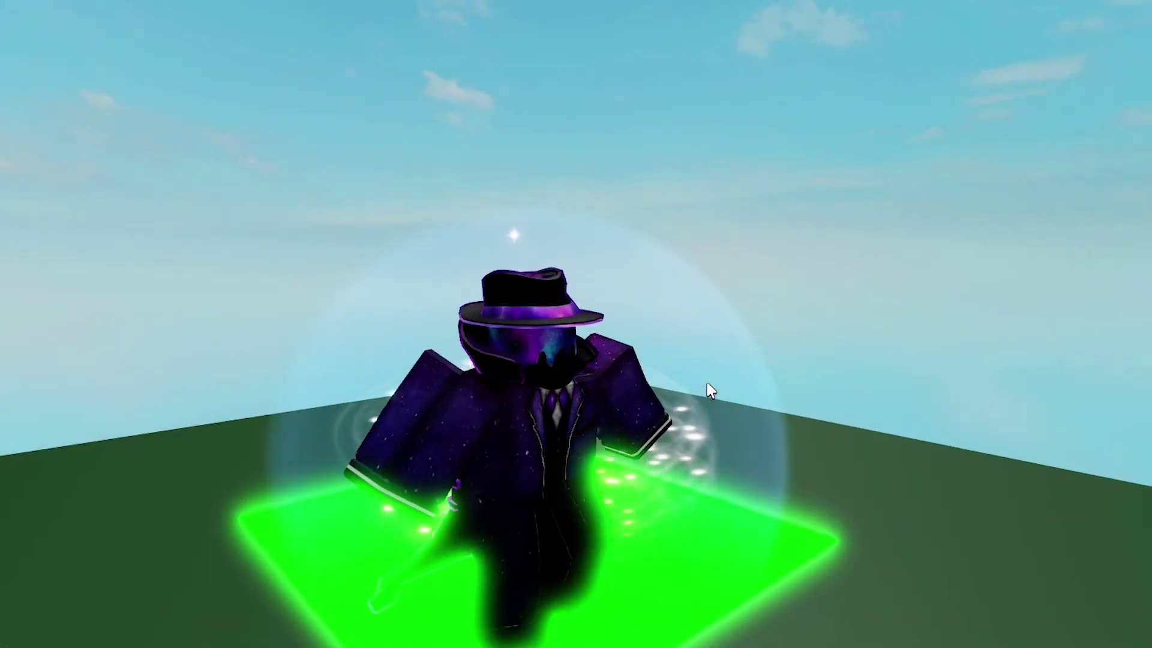
right_click_drag(706, 384, 706, 384)
key("s")
key("d")
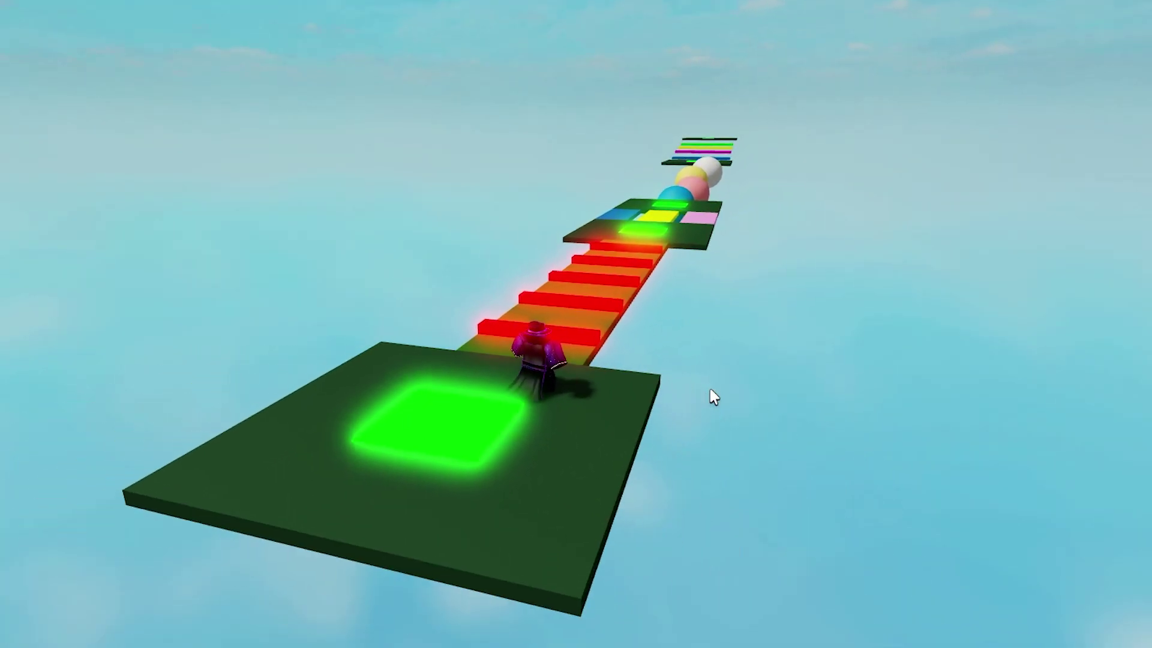
right_click_drag(710, 388, 711, 389)
scroll(711, 389, "down", 5)
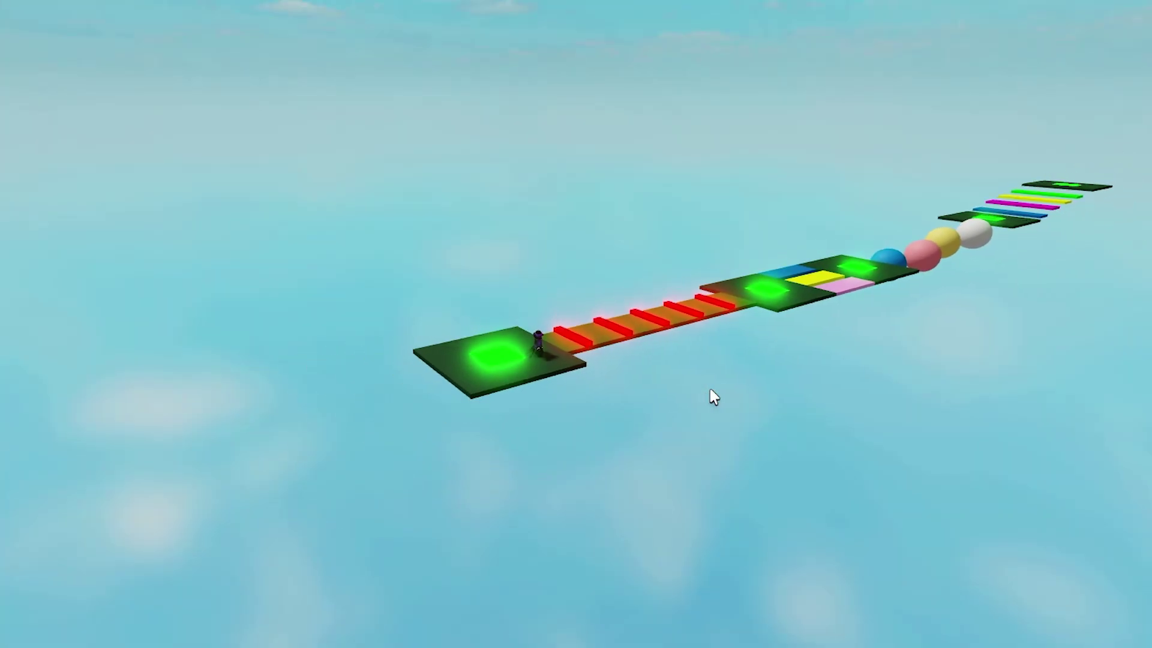
scroll(692, 394, "up", 3)
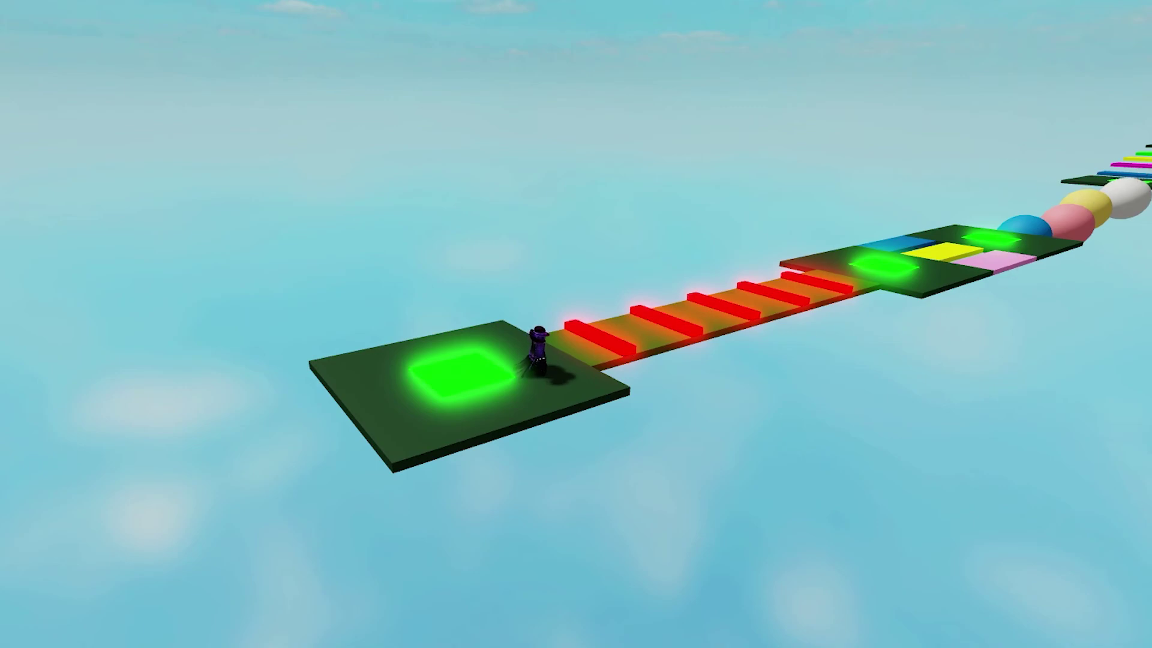
right_click_drag(432, 456, 432, 456)
scroll(432, 455, "up", 5)
scroll(431, 456, "down", 6)
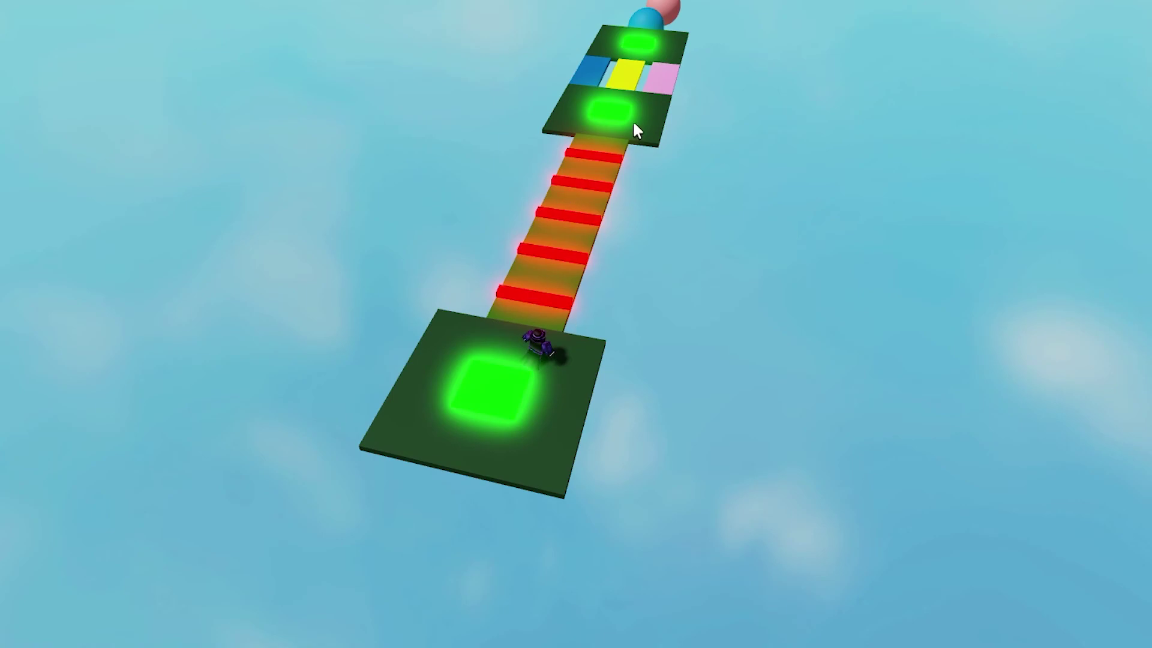
right_click_drag(633, 123, 709, 16)
scroll(709, 16, "down", 1)
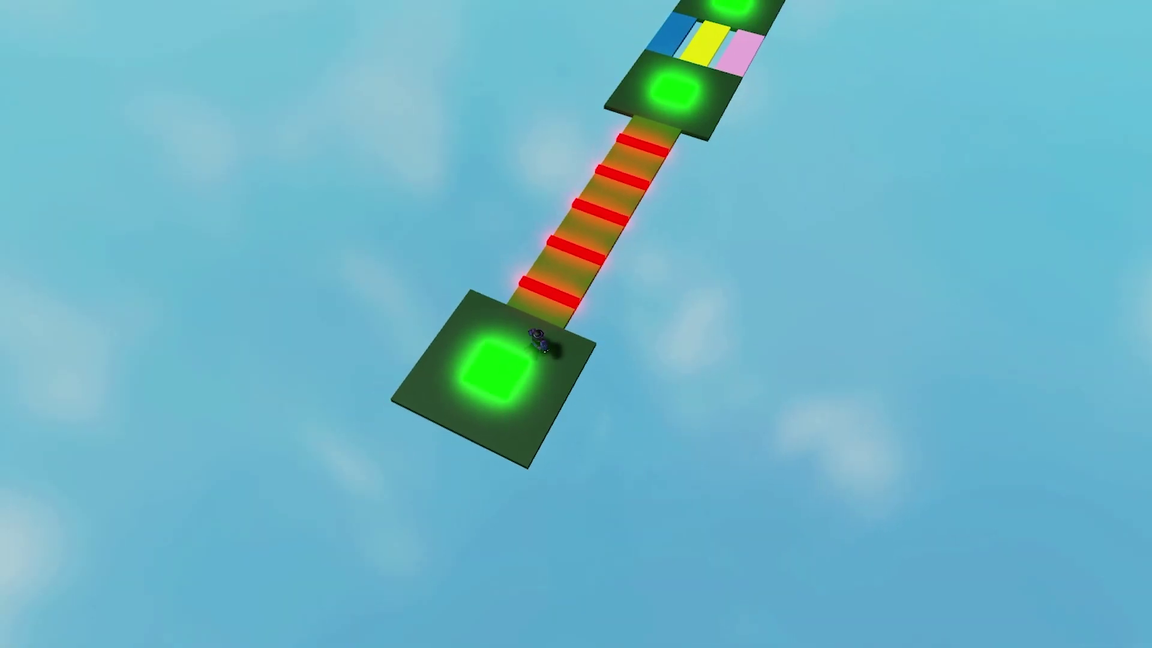
scroll(687, 328, "up", 12)
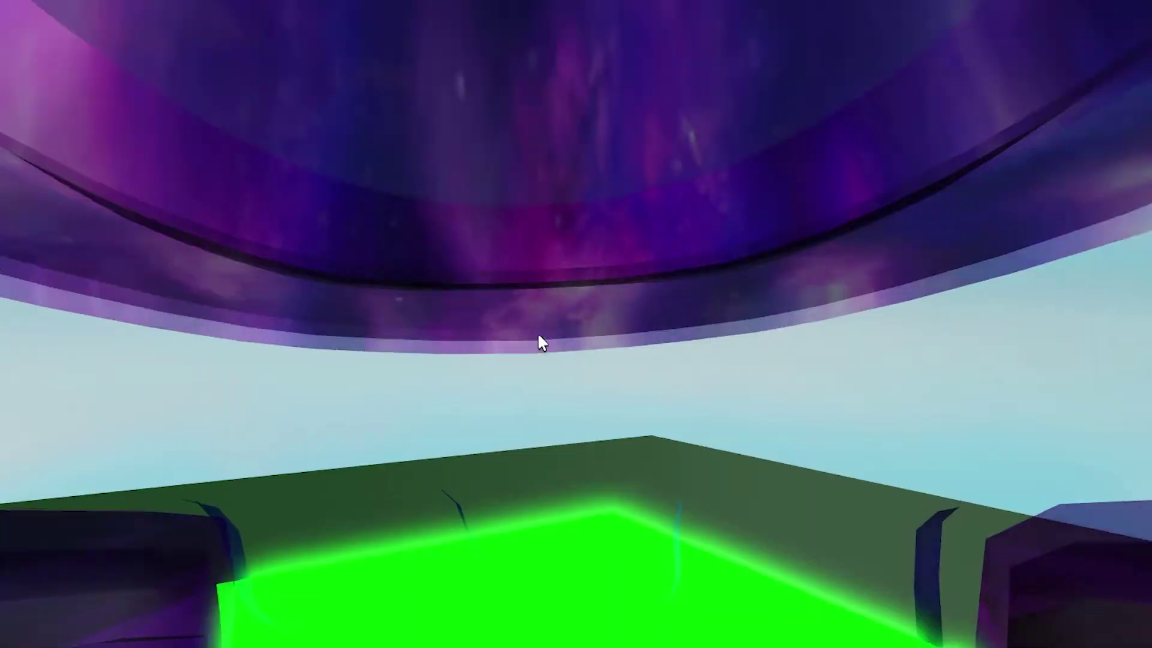
scroll(618, 331, "down", 1)
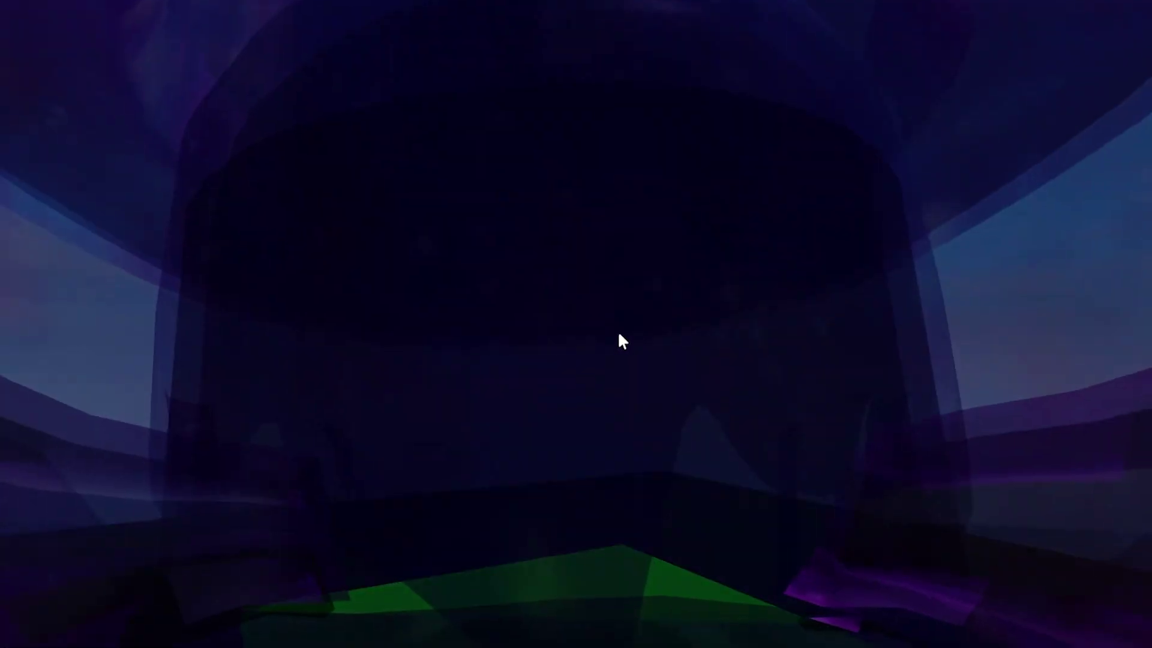
right_click_drag(620, 318, 621, 319)
scroll(620, 318, "down", 1)
right_click_drag(798, 376, 797, 376)
right_click_drag(994, 224, 992, 231)
scroll(988, 220, "down", 3)
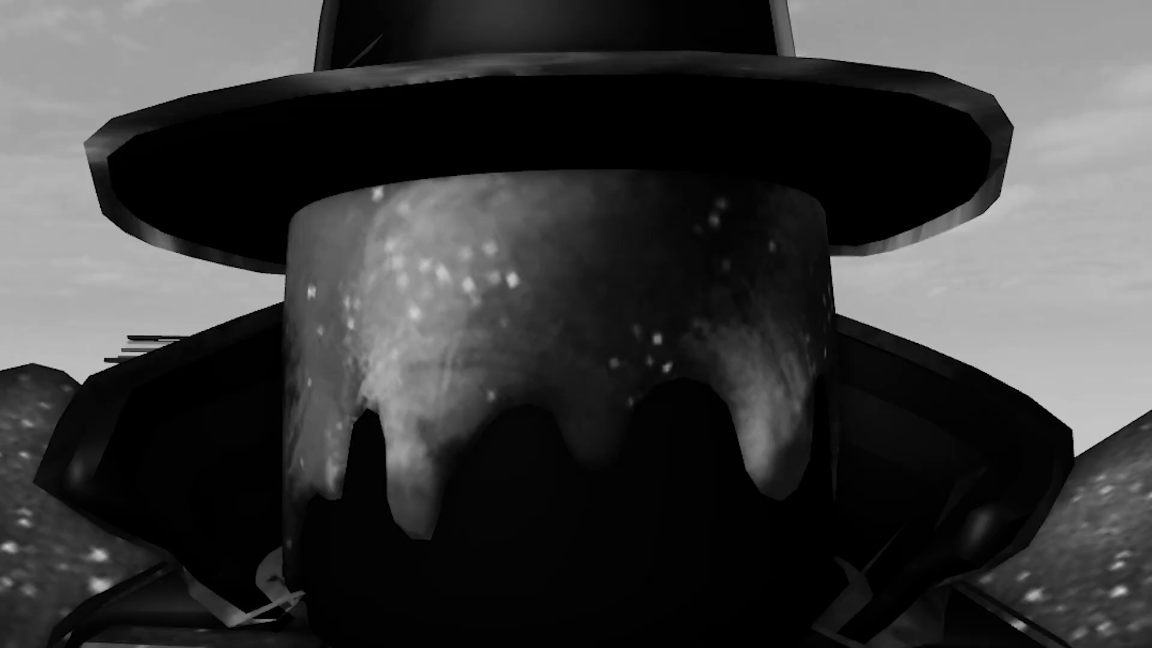